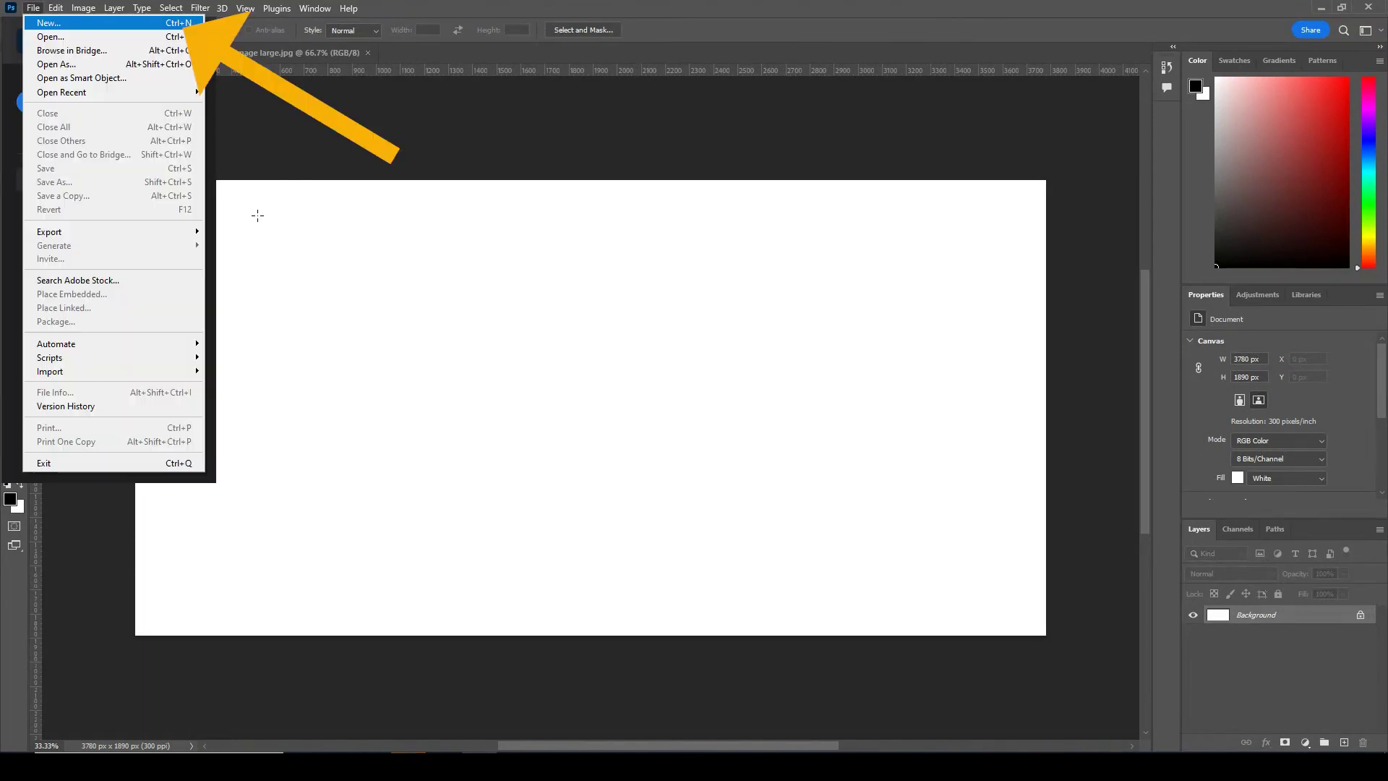
Create a 3780 × 1890 px document at 300 pixels/inch and copy the photo from THIS-GIRL-CAN-Image large.jpg into it.
{"action": "key", "text": "ctrl+n"}
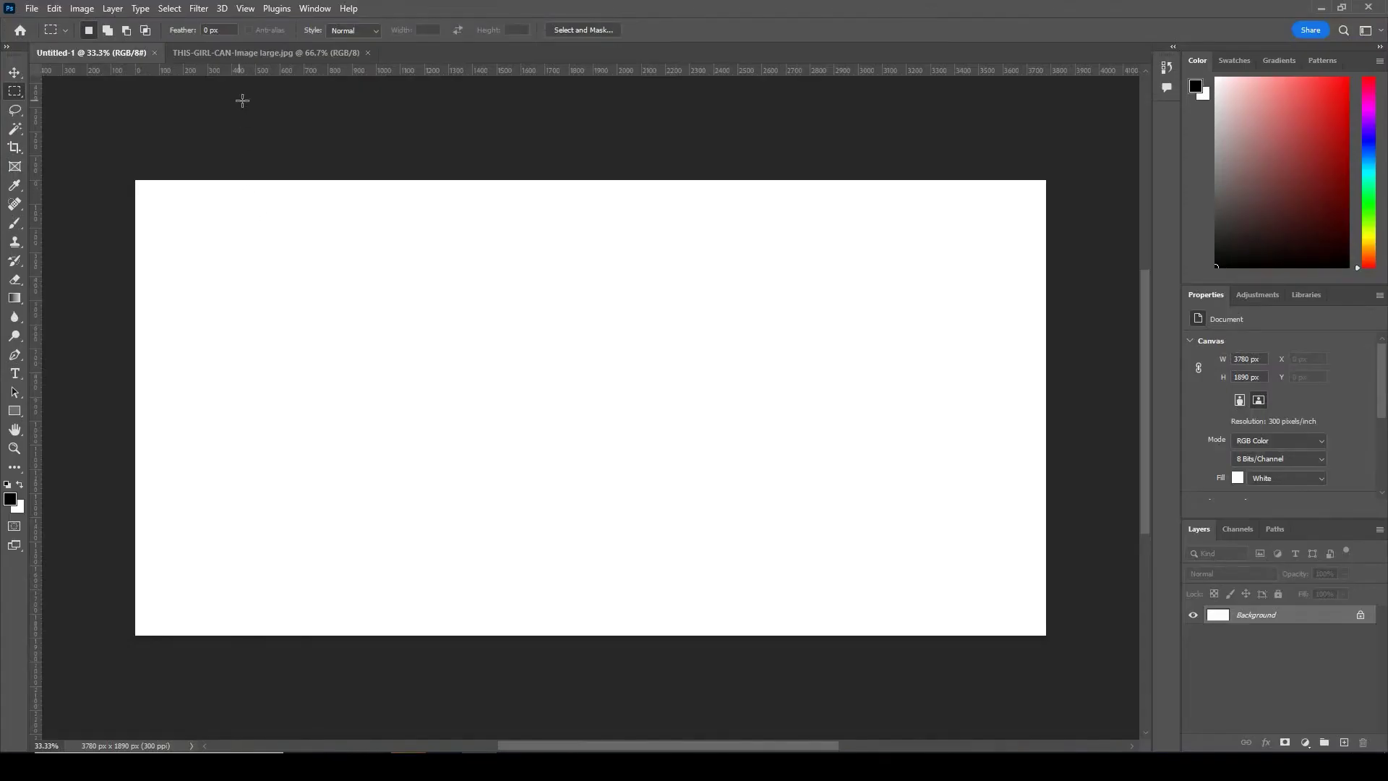
{"action": "left_click", "coordinate": [279, 55]}
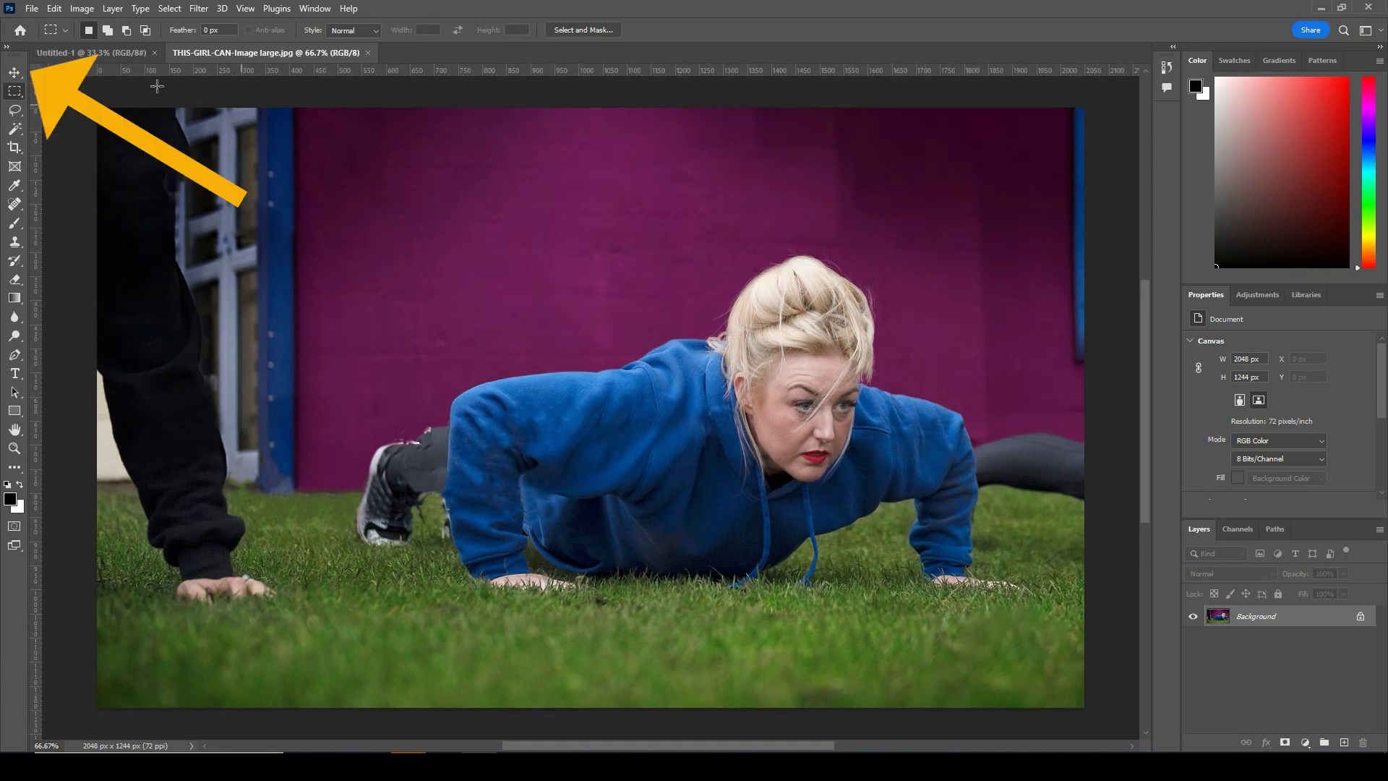
{"action": "left_click", "coordinate": [14, 73]}
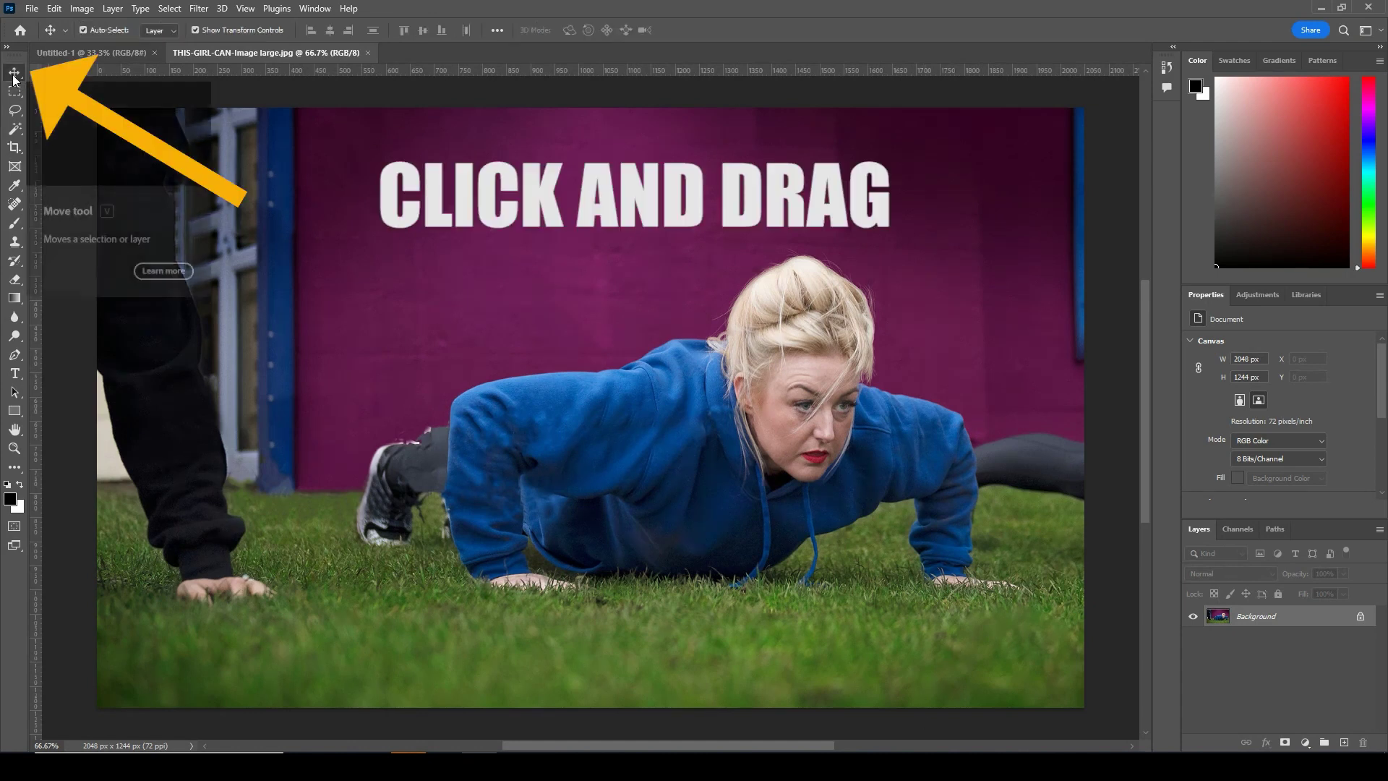
{"action": "left_click_drag", "start_coordinate": [571, 369], "coordinate": [392, 323]}
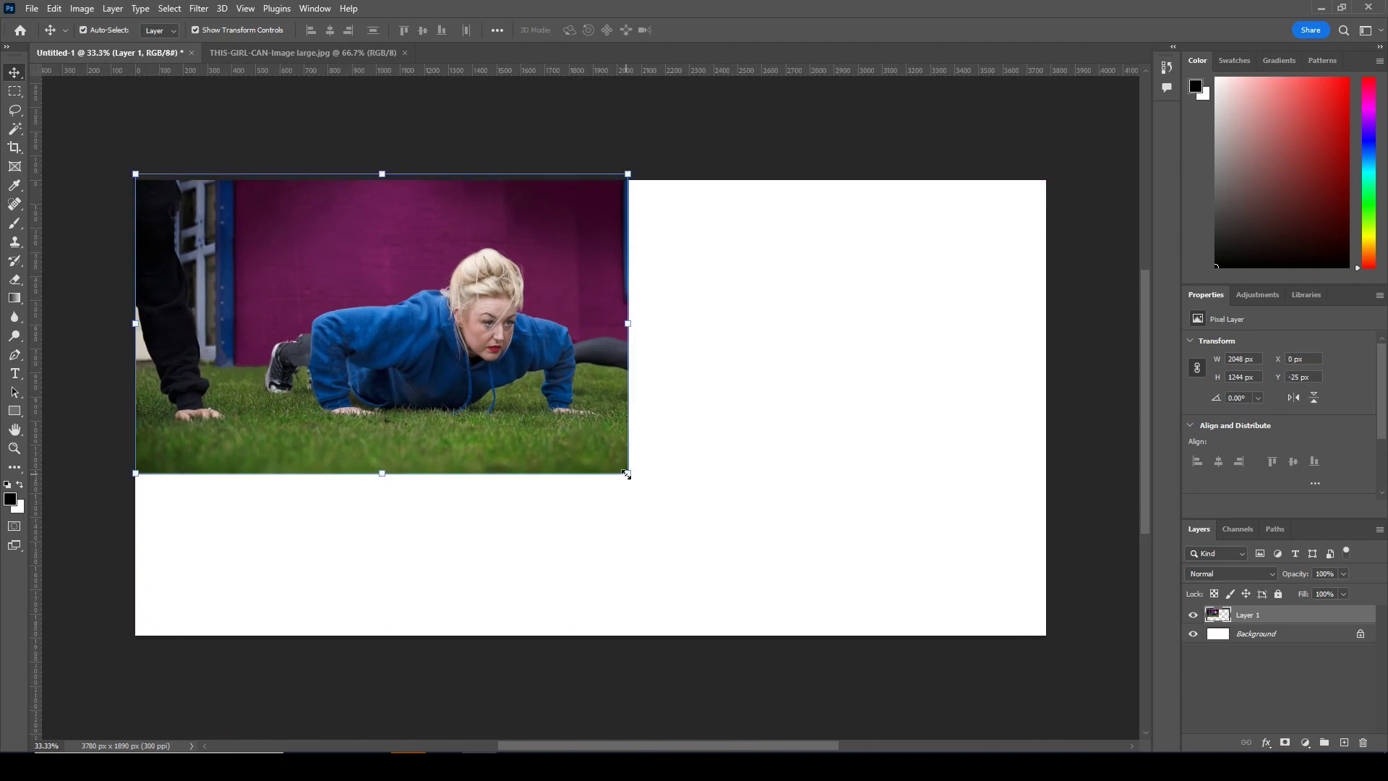
Scale the push-up photo up to the full canvas width and shift it upward so it covers the whole canvas.
{"action": "left_click_drag", "start_coordinate": [858, 611], "coordinate": [1045, 724]}
{"action": "key", "text": "Return"}
{"action": "left_click_drag", "start_coordinate": [943, 427], "coordinate": [940, 334]}
{"action": "left_click", "coordinate": [1097, 326]}
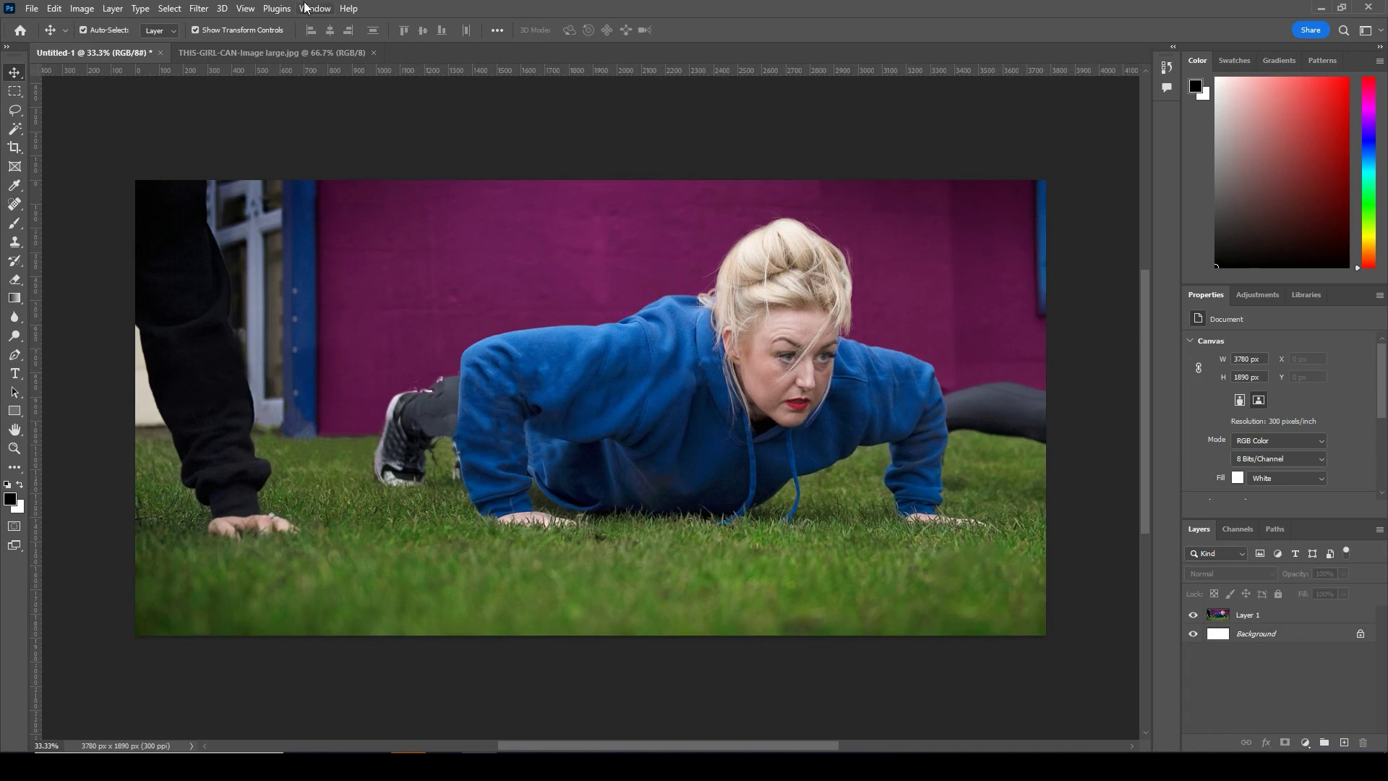
Close the source photo, place THIS-GIRL-CAN-Advert.jpg as an embedded smart object, and open TGC_logo.png and TNL_SPORTENG_WHITE-Logos.png.
{"action": "left_click", "coordinate": [292, 52]}
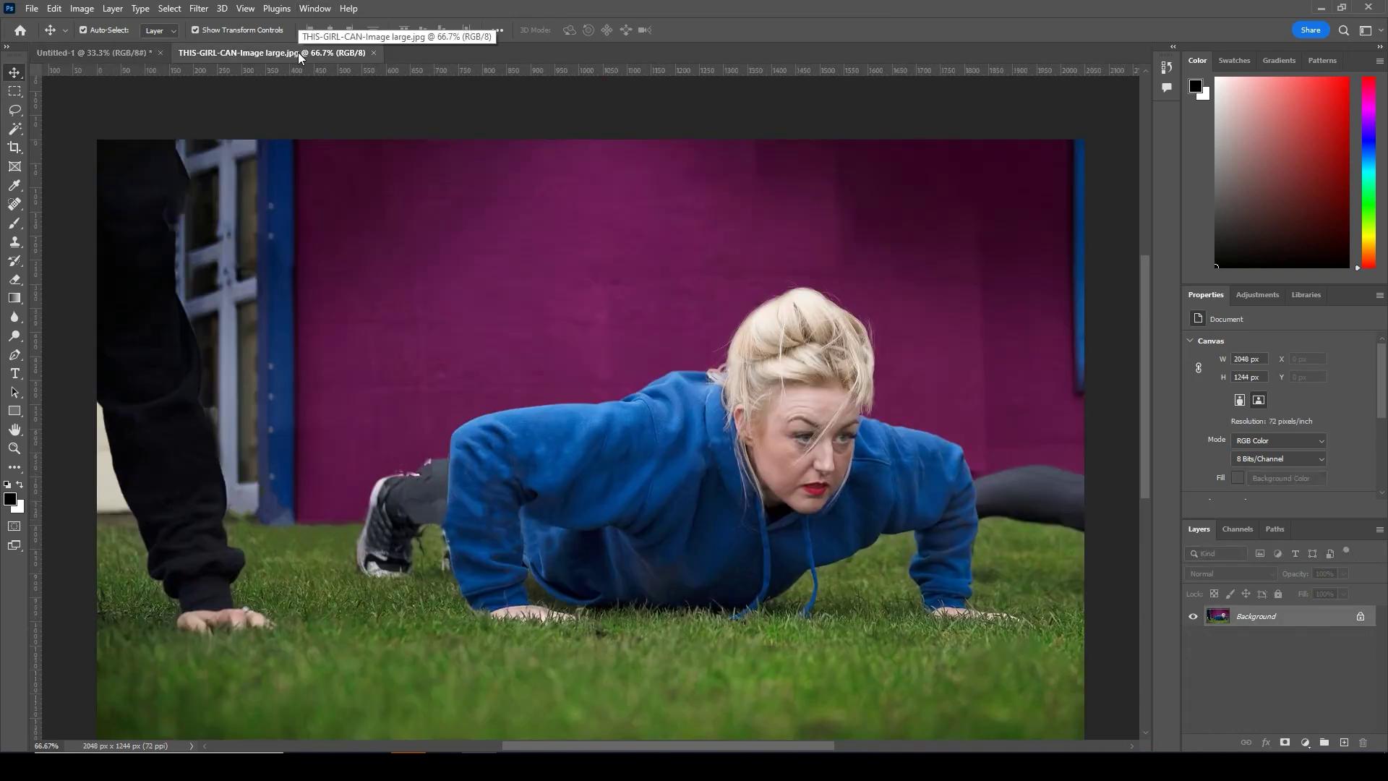
{"action": "left_click", "coordinate": [143, 55]}
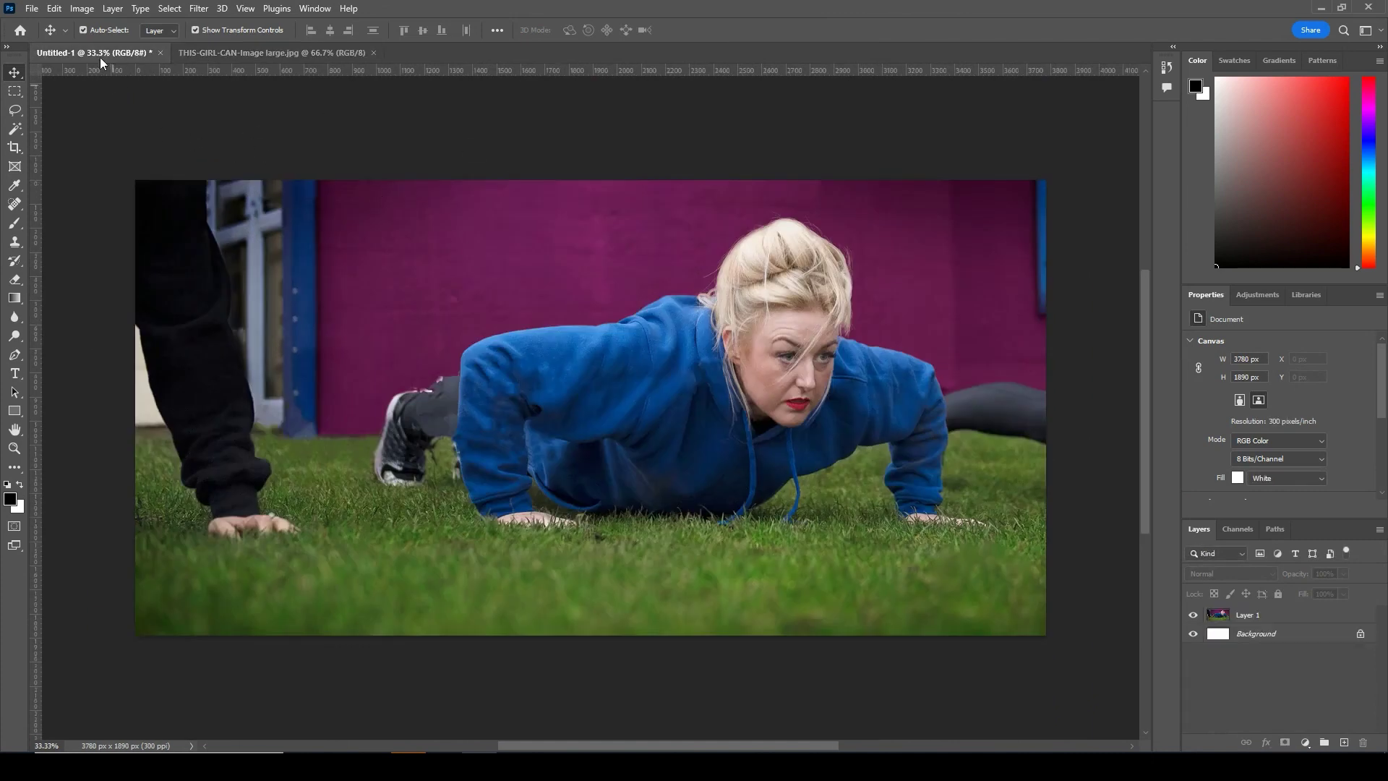
{"action": "left_click", "coordinate": [32, 9]}
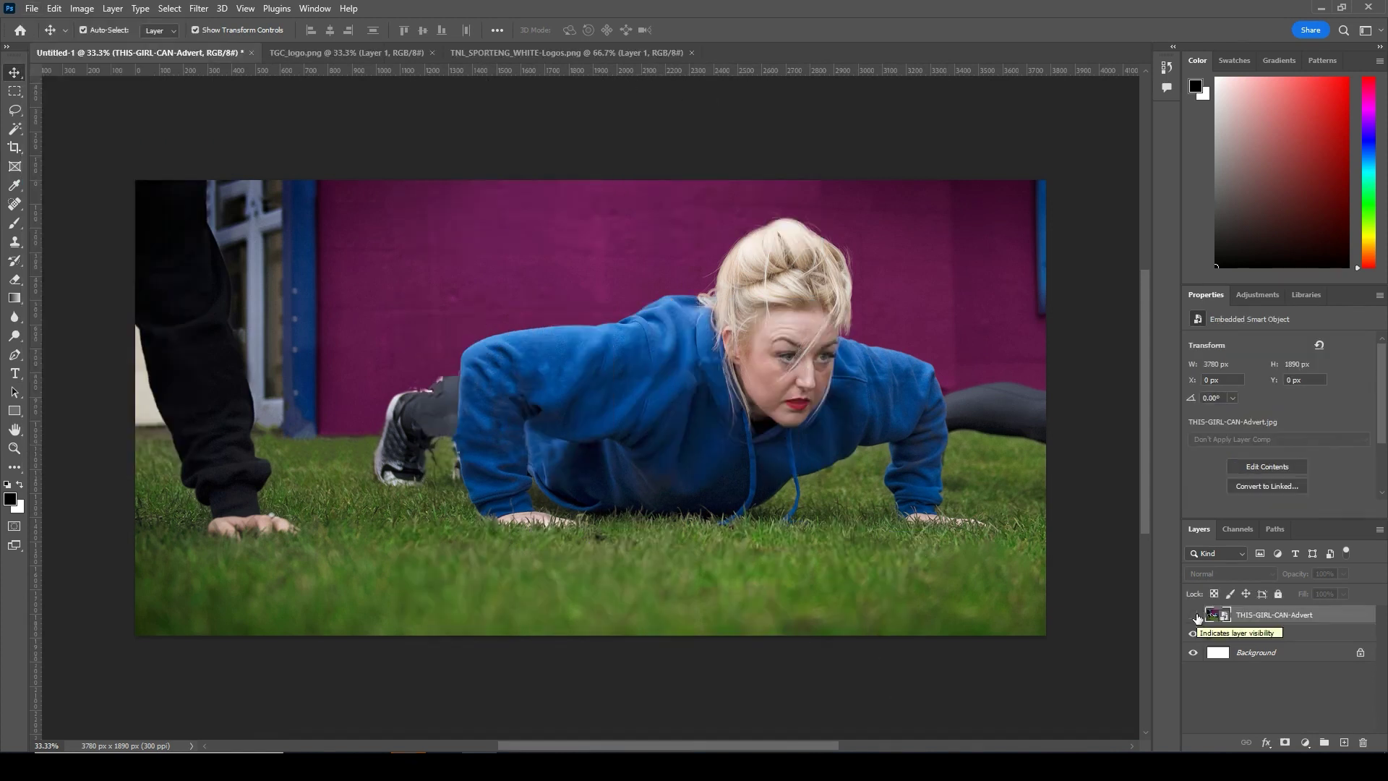
Show the THIS-GIRL-CAN-Advert reference layer to compare it with the plain photo, and hide it again.
{"action": "left_click", "coordinate": [1194, 615]}
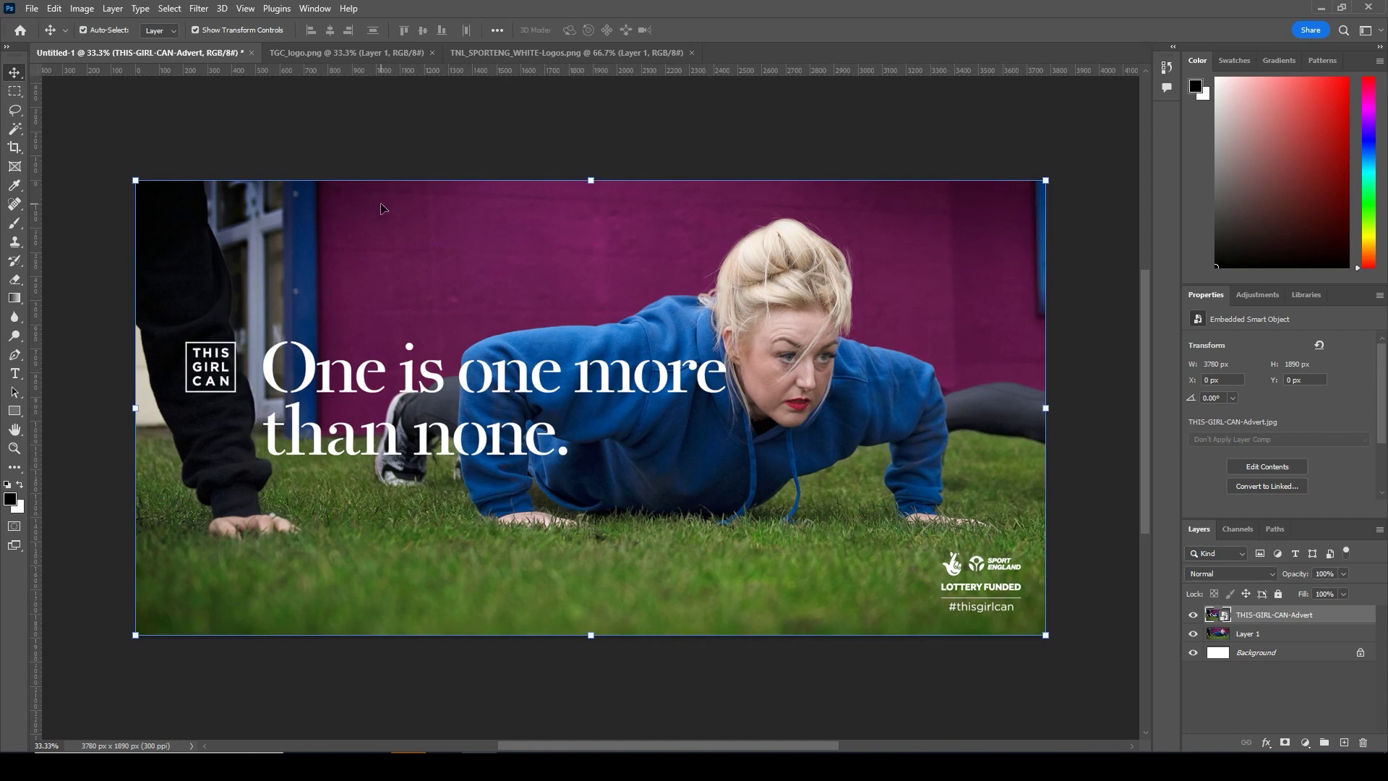
{"action": "left_click", "coordinate": [1193, 616]}
{"action": "left_click", "coordinate": [1193, 615]}
{"action": "left_click", "coordinate": [1194, 615]}
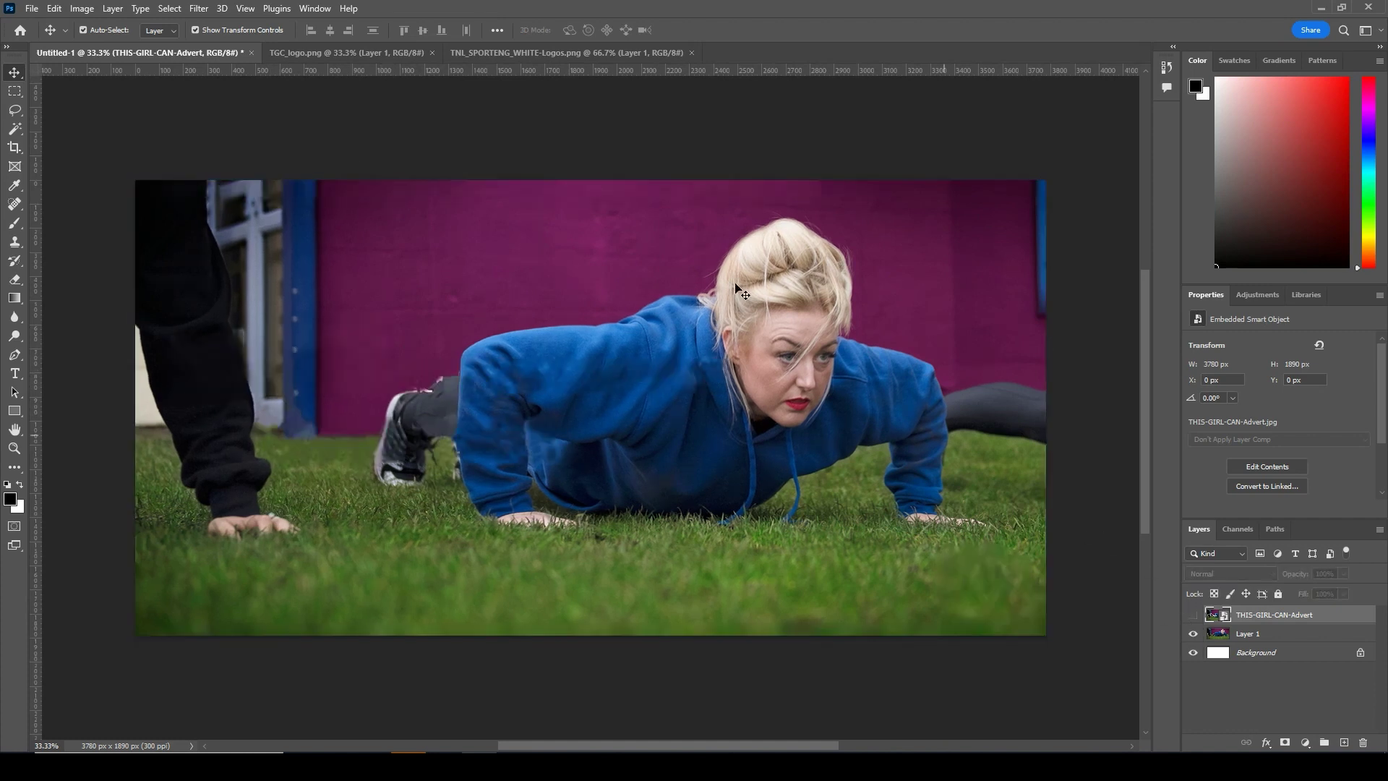
Copy the white THIS GIRL CAN logo from TGC_logo.png into the Untitled-1 advert document.
{"action": "left_click", "coordinate": [297, 53]}
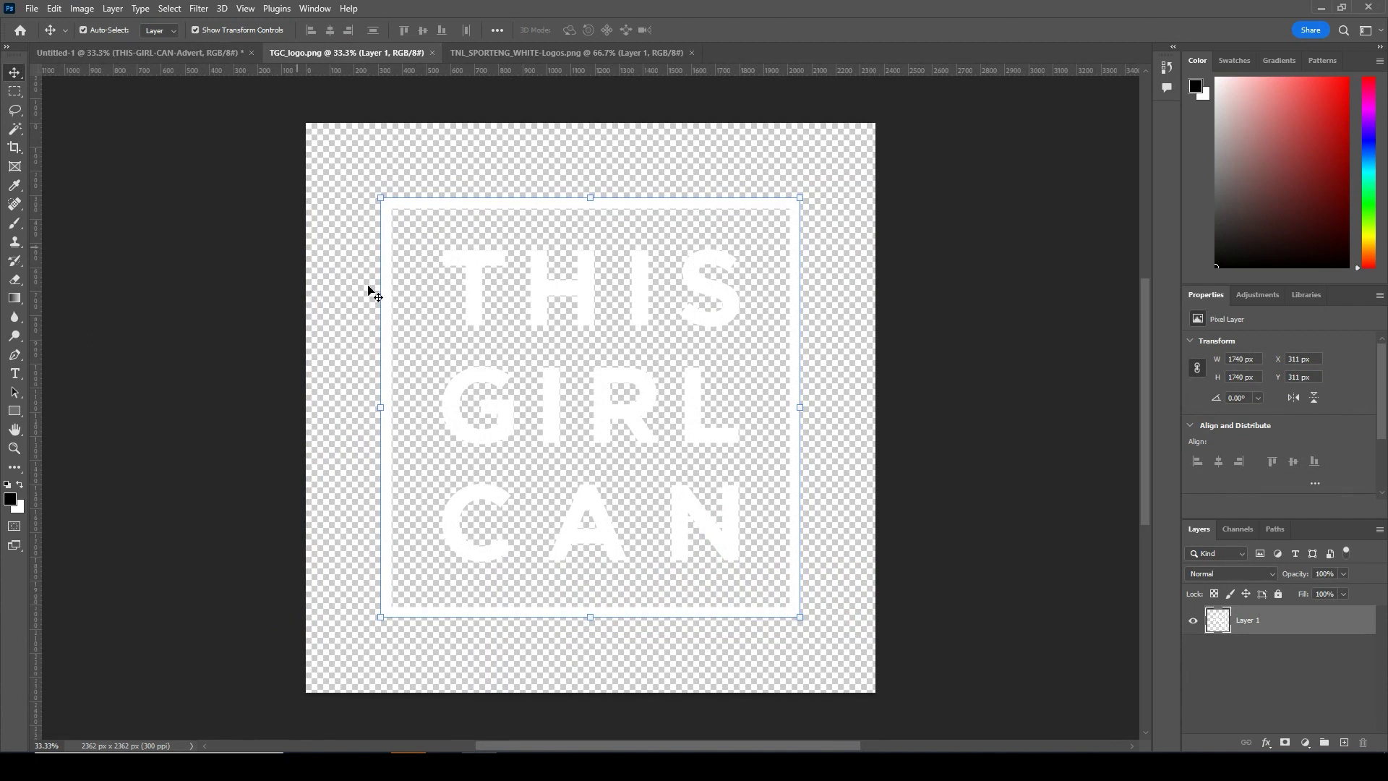
{"action": "left_click_drag", "start_coordinate": [565, 294], "coordinate": [186, 56]}
{"action": "left_click_drag", "start_coordinate": [480, 291], "coordinate": [516, 413]}
{"action": "left_click", "coordinate": [516, 424]}
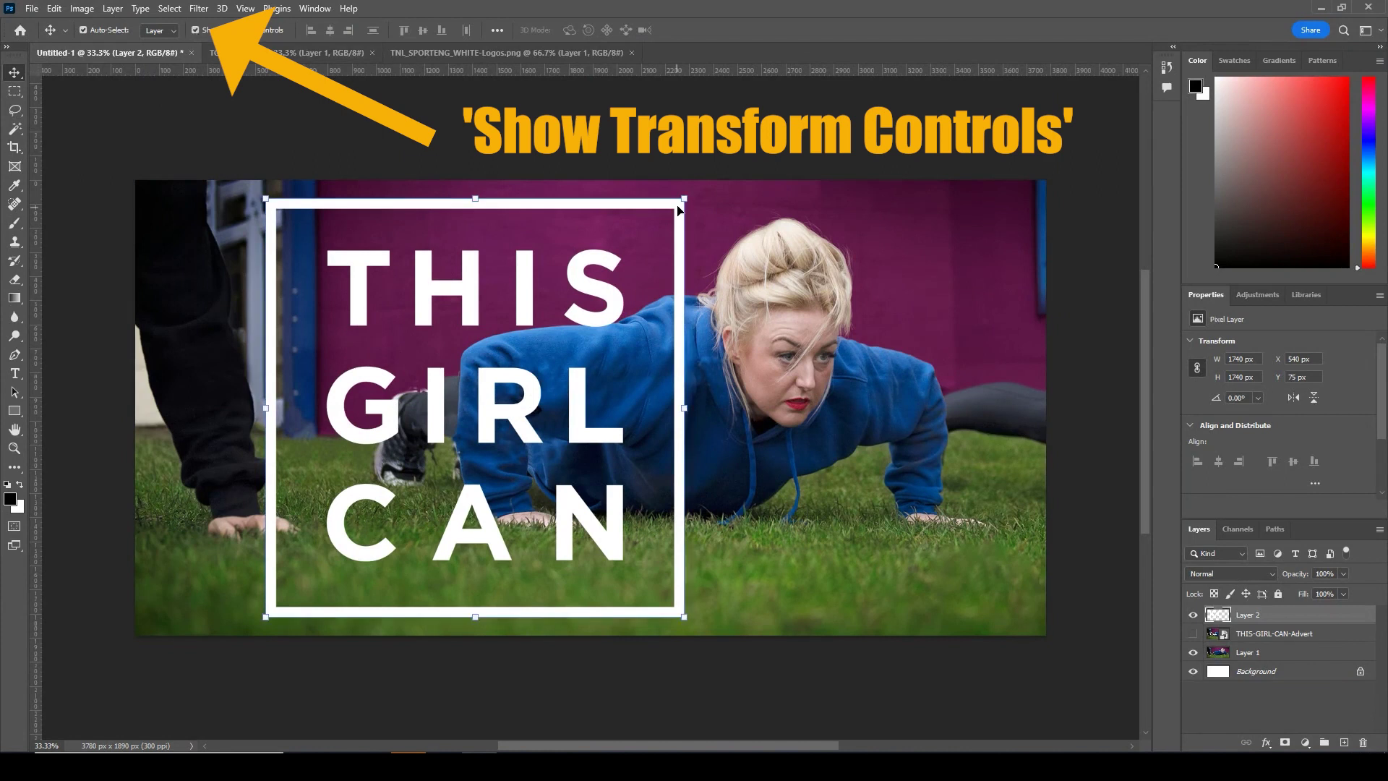
Scale the THIS GIRL CAN logo down to about 278 px wide over the black-clothed arm.
{"action": "left_click_drag", "start_coordinate": [683, 200], "coordinate": [220, 341]}
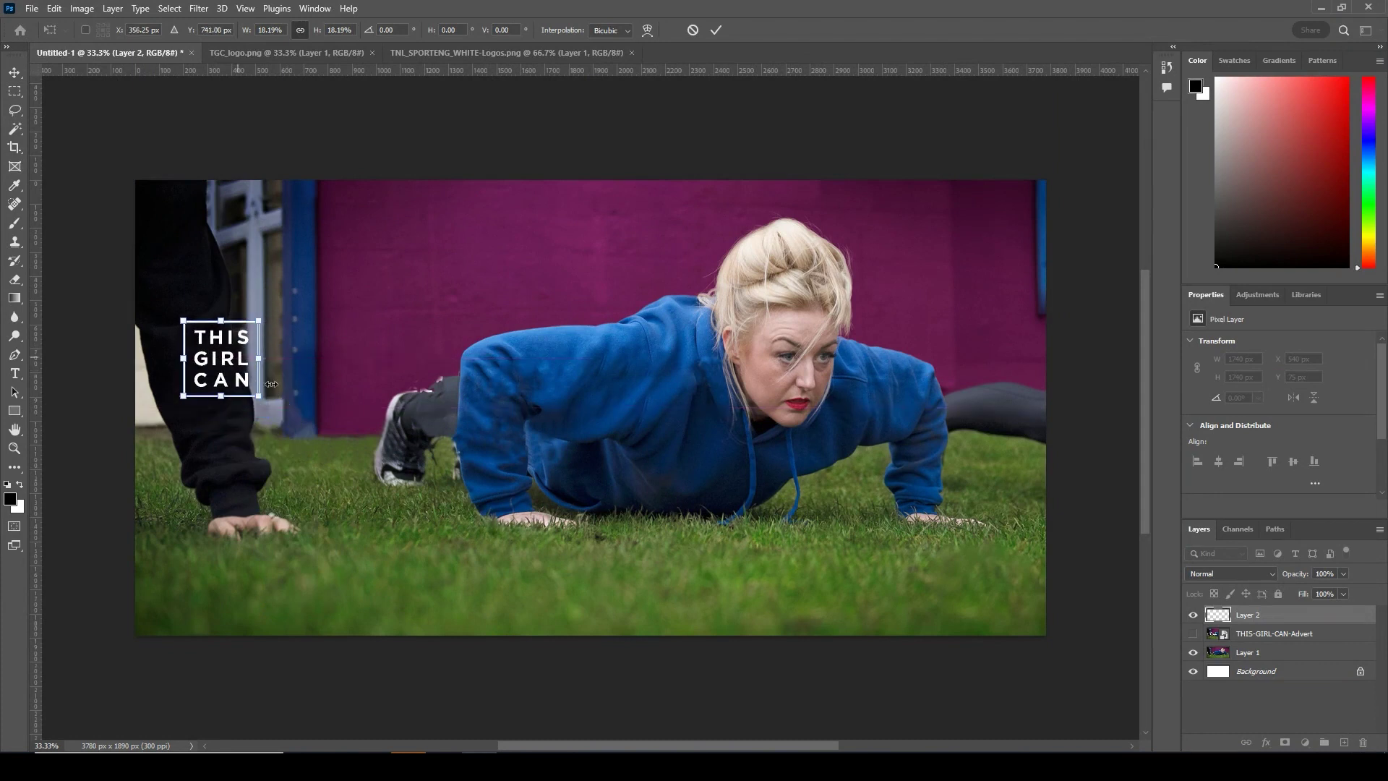
{"action": "left_click_drag", "start_coordinate": [260, 396], "coordinate": [245, 384]}
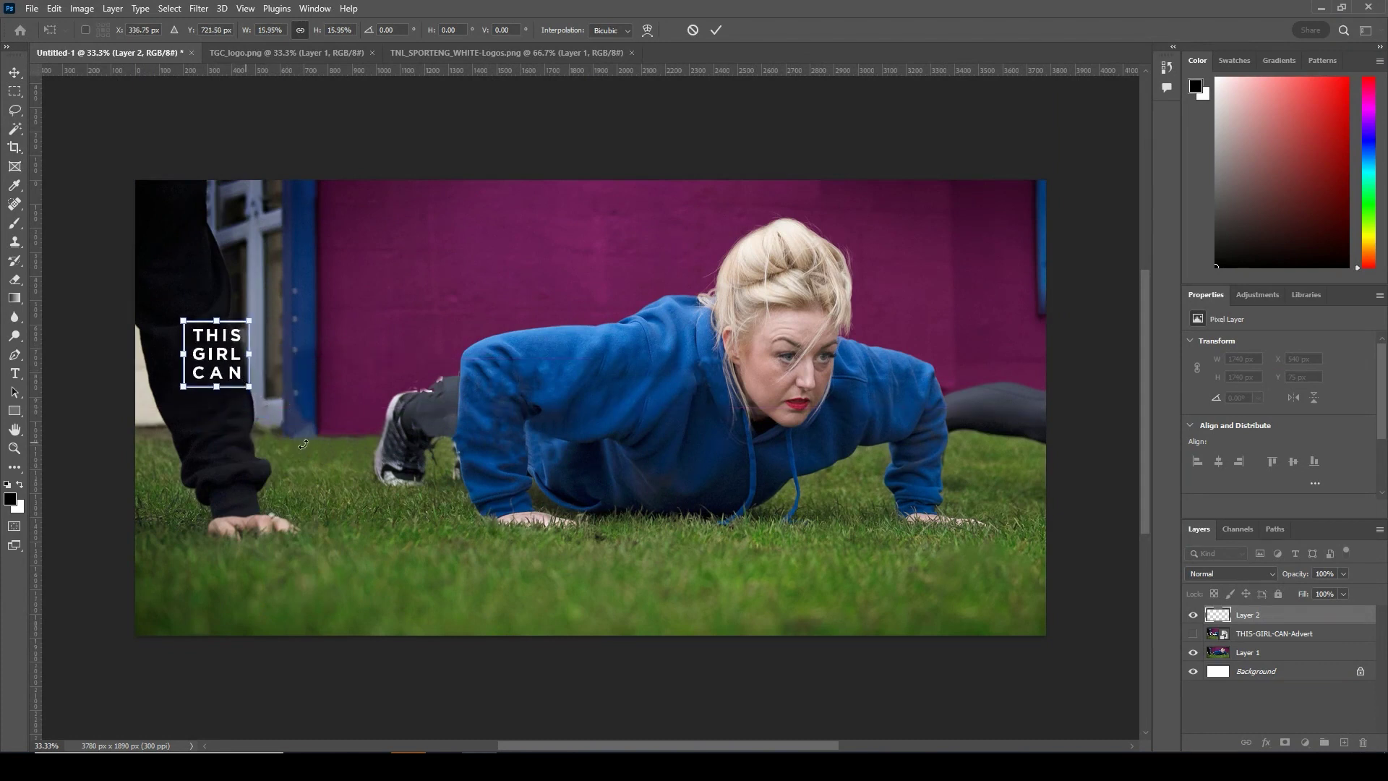
{"action": "key", "text": "Return"}
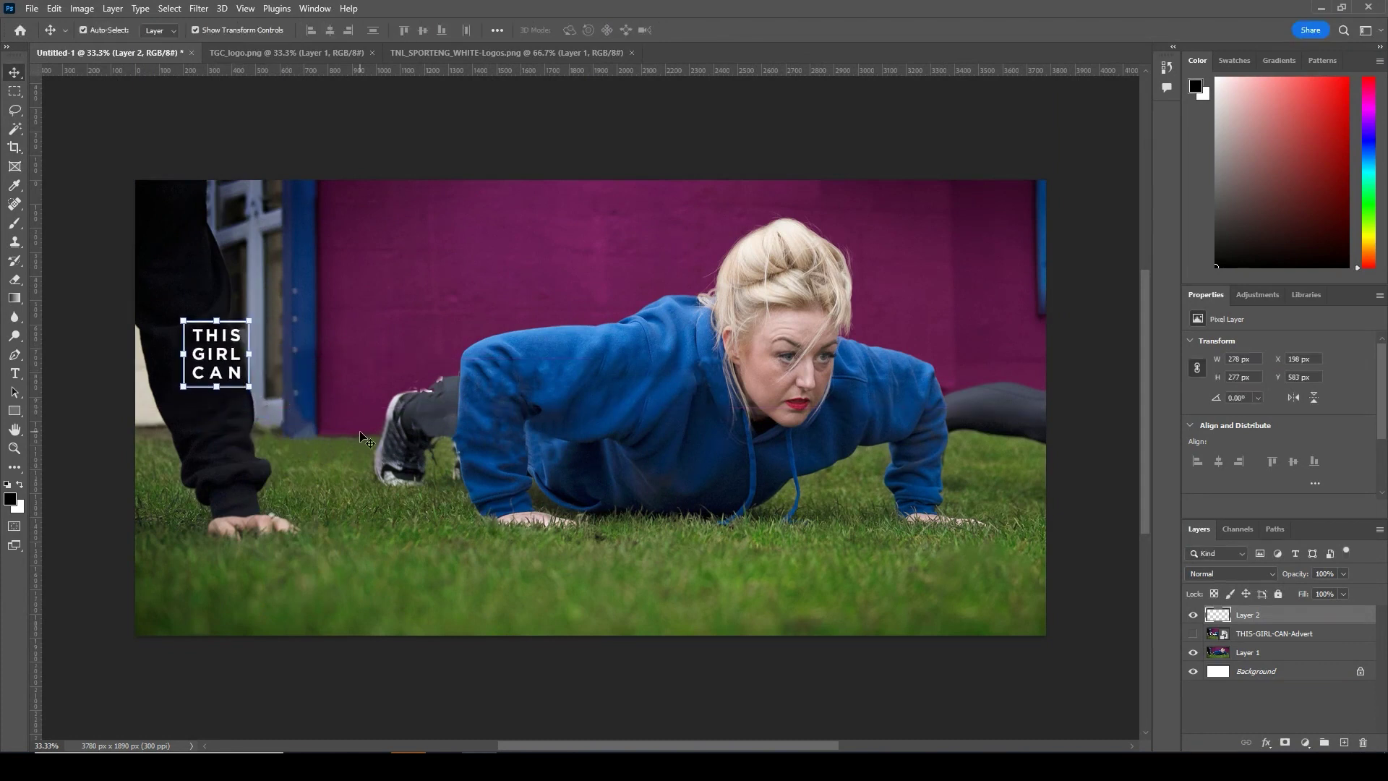
Fit the THIS GIRL CAN logo over the one in the reference advert at about 204 × 204 px, and leave the reference hidden.
{"action": "left_click", "coordinate": [1193, 633]}
{"action": "mouse_move", "coordinate": [208, 358]}
{"action": "left_mouse_down"}
{"action": "mouse_move", "coordinate": [215, 401]}
{"action": "mouse_move", "coordinate": [239, 413]}
{"action": "mouse_move", "coordinate": [218, 375]}
{"action": "left_mouse_up"}
{"action": "key", "text": "Return"}
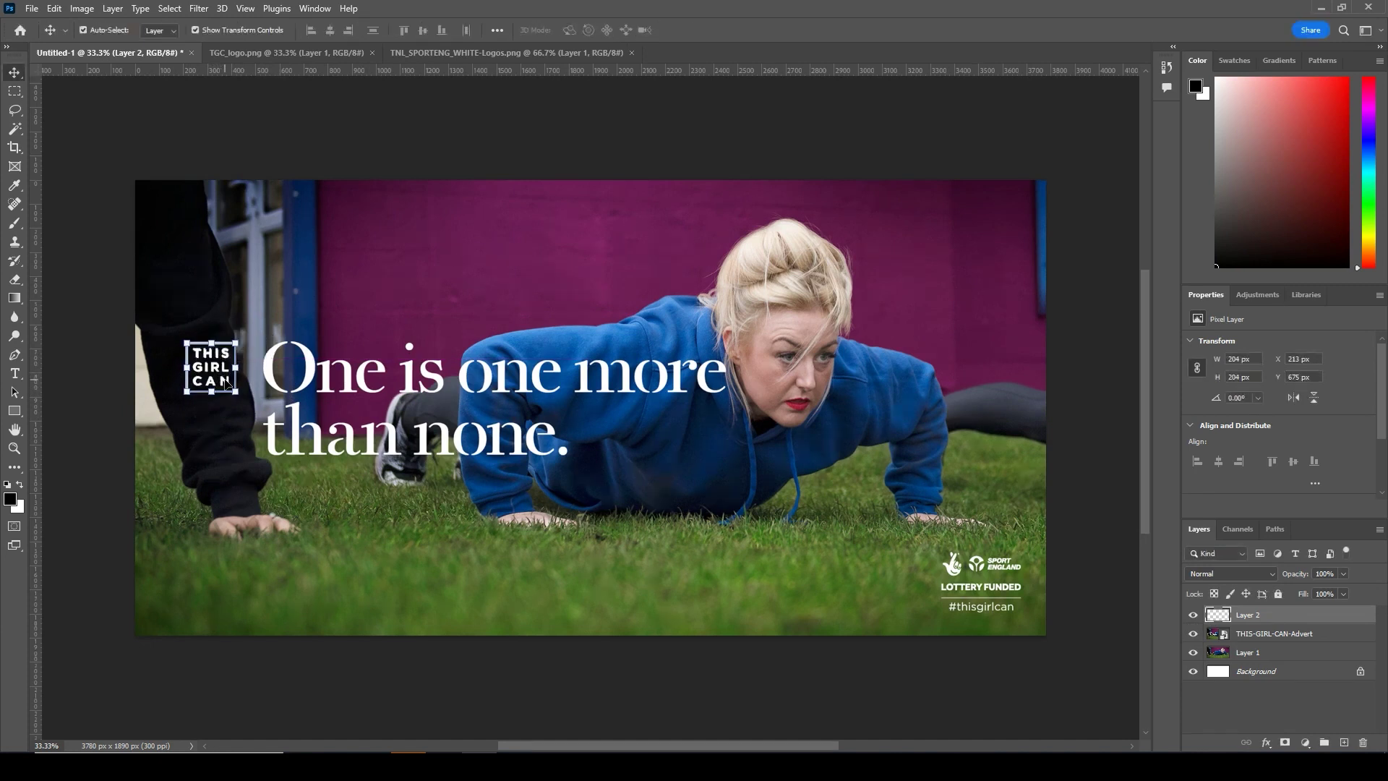
{"action": "left_click", "coordinate": [380, 289]}
{"action": "left_click", "coordinate": [1194, 615]}
{"action": "left_click", "coordinate": [1194, 614]}
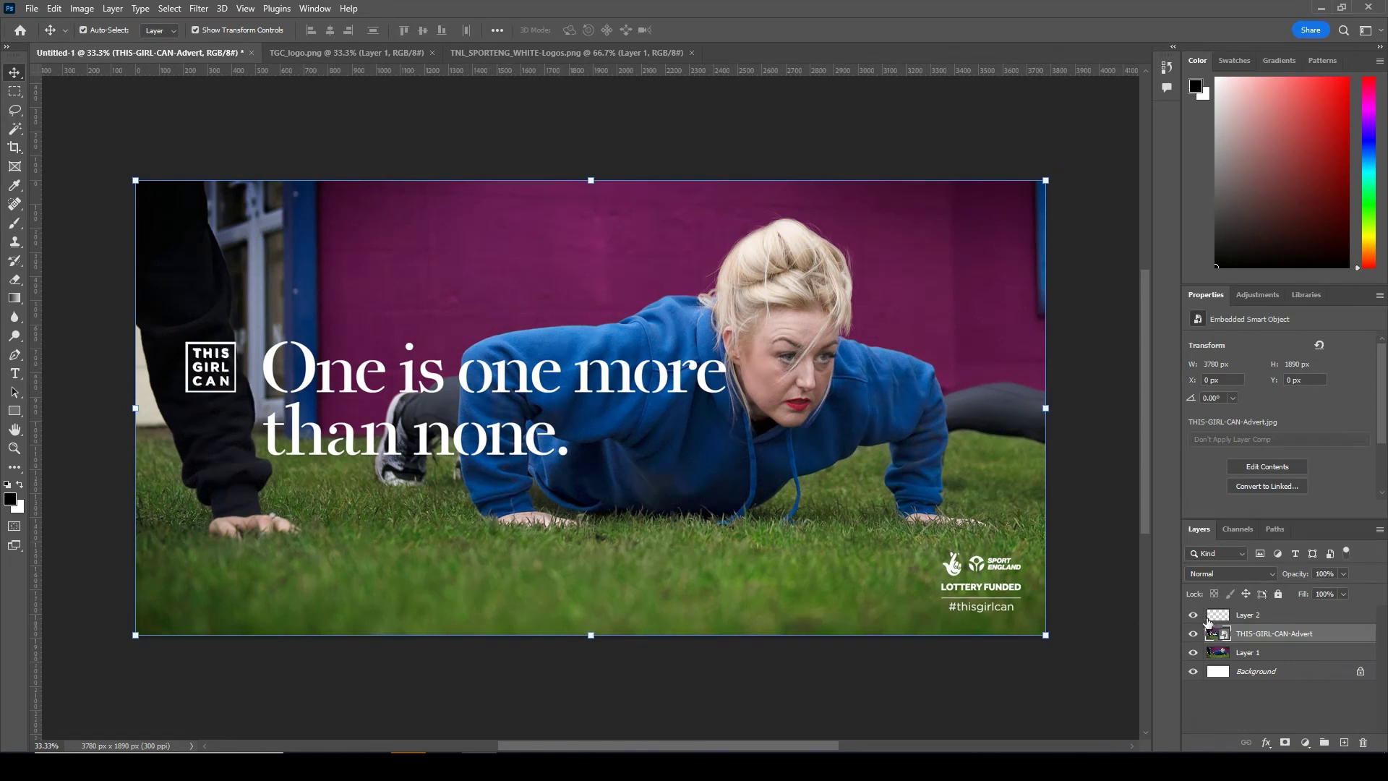
{"action": "left_click", "coordinate": [1193, 633]}
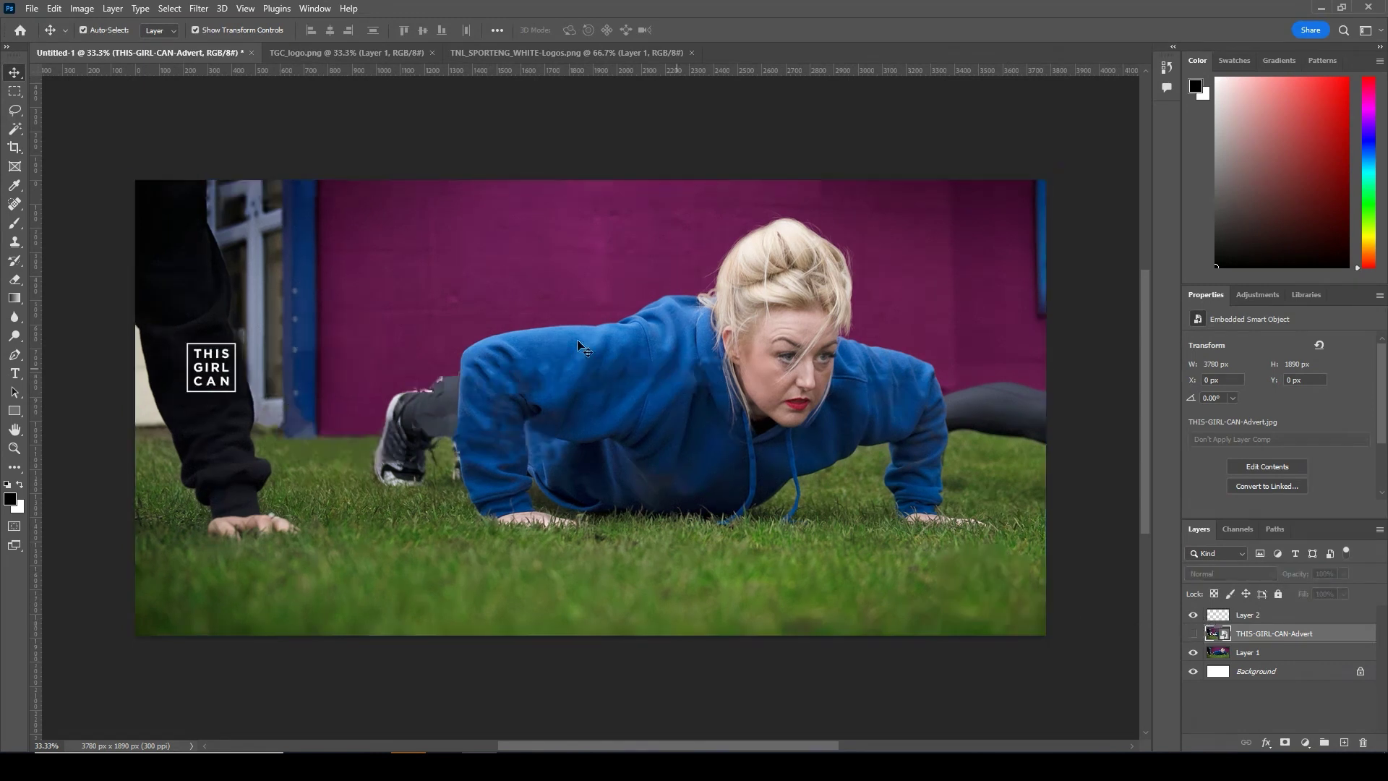
Close TGC_logo.png and copy the white Sport England and Lottery Funded logos from TNL_SPORTENG_WHITE-Logos.png into the advert document.
{"action": "left_click", "coordinate": [431, 53]}
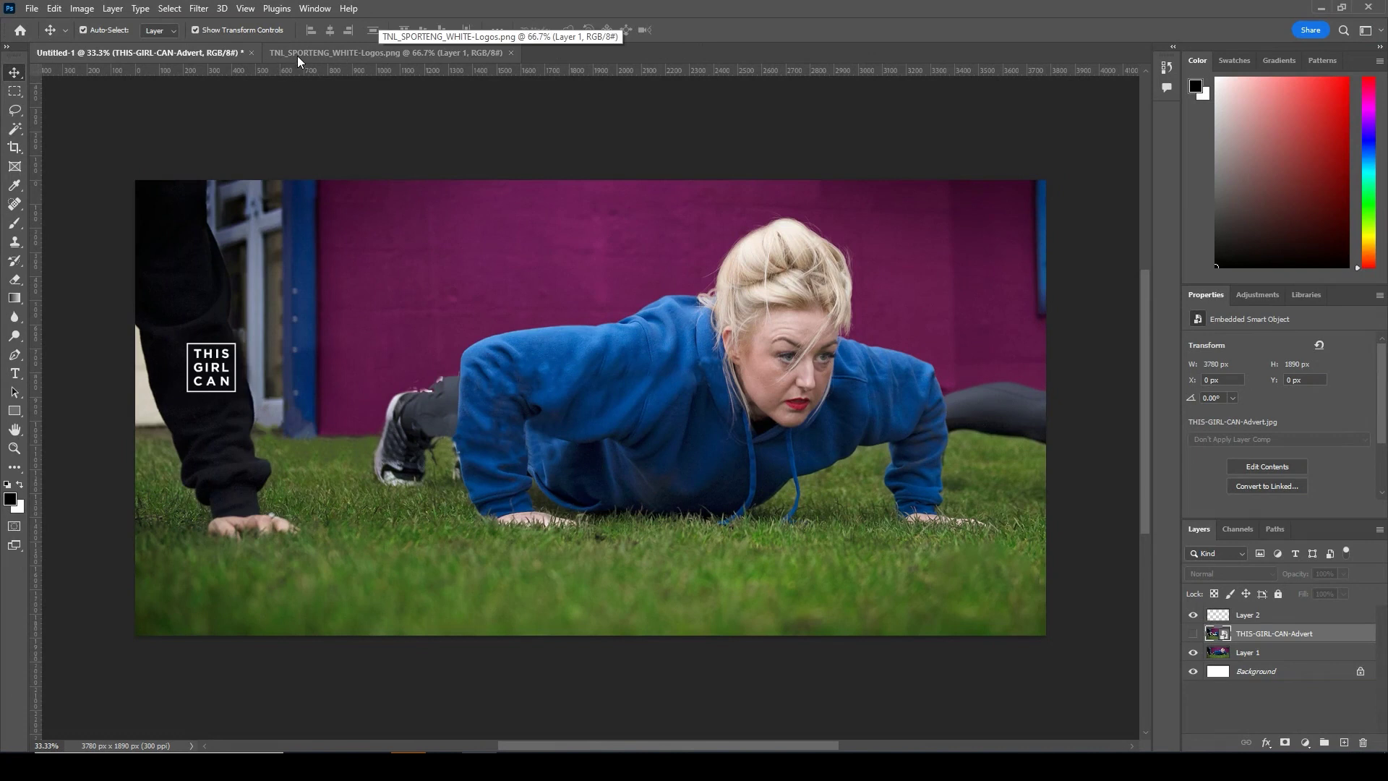
{"action": "left_click", "coordinate": [319, 52]}
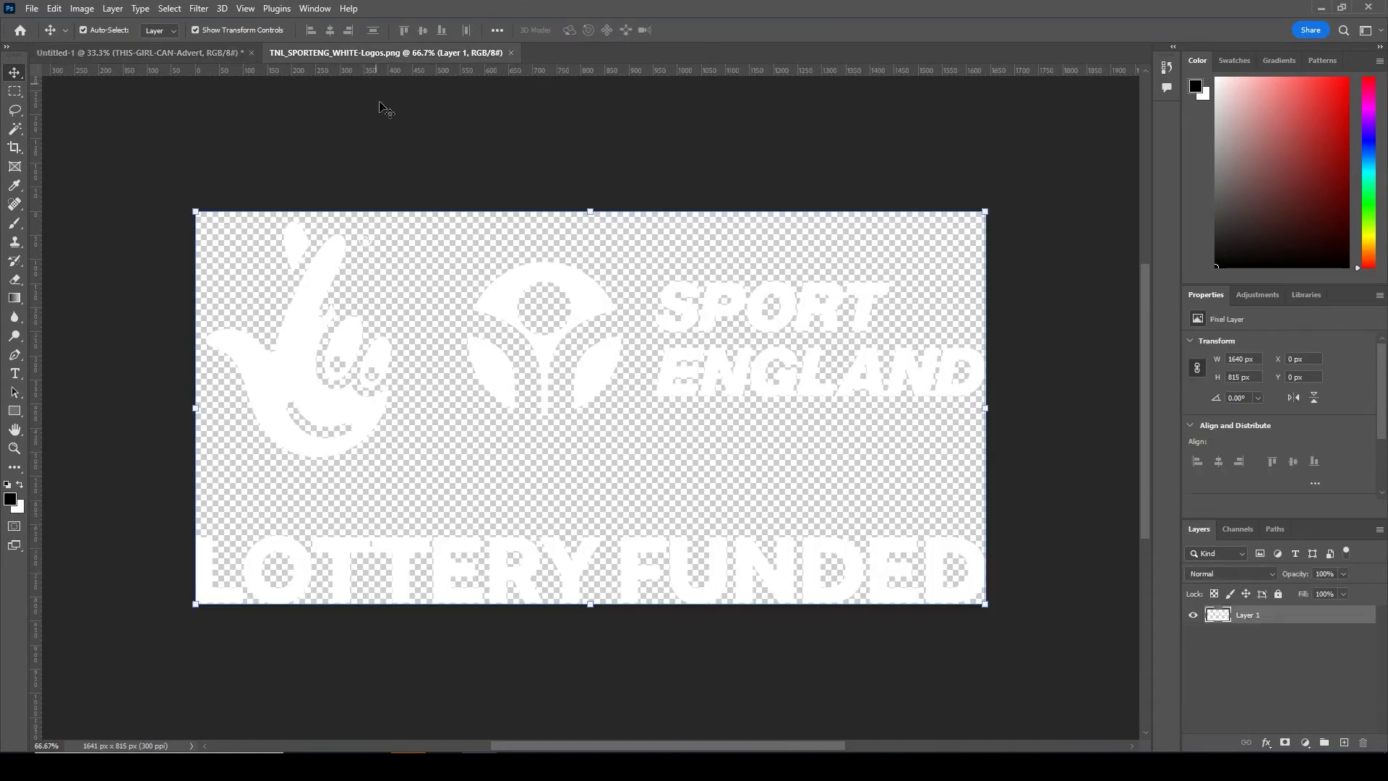
{"action": "left_click_drag", "start_coordinate": [502, 298], "coordinate": [196, 55]}
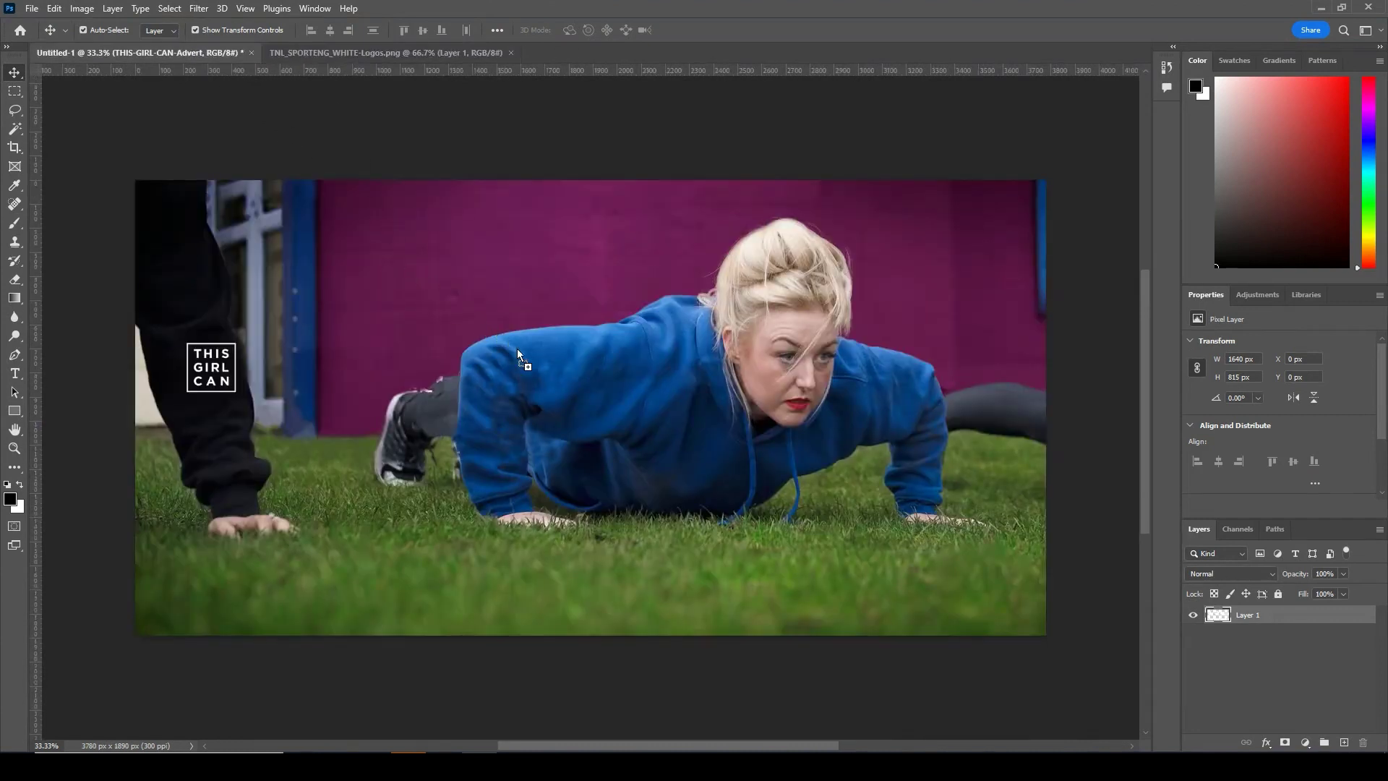
{"action": "left_click_drag", "start_coordinate": [505, 338], "coordinate": [536, 354]}
Scale the Sport England logo block to about 336 × 167 px, align it with the reference advert's copy, and hide the reference.
{"action": "key", "text": "ctrl+t"}
{"action": "left_click_drag", "start_coordinate": [329, 255], "coordinate": [976, 564]}
{"action": "key", "text": "Return"}
{"action": "left_click", "coordinate": [1193, 653]}
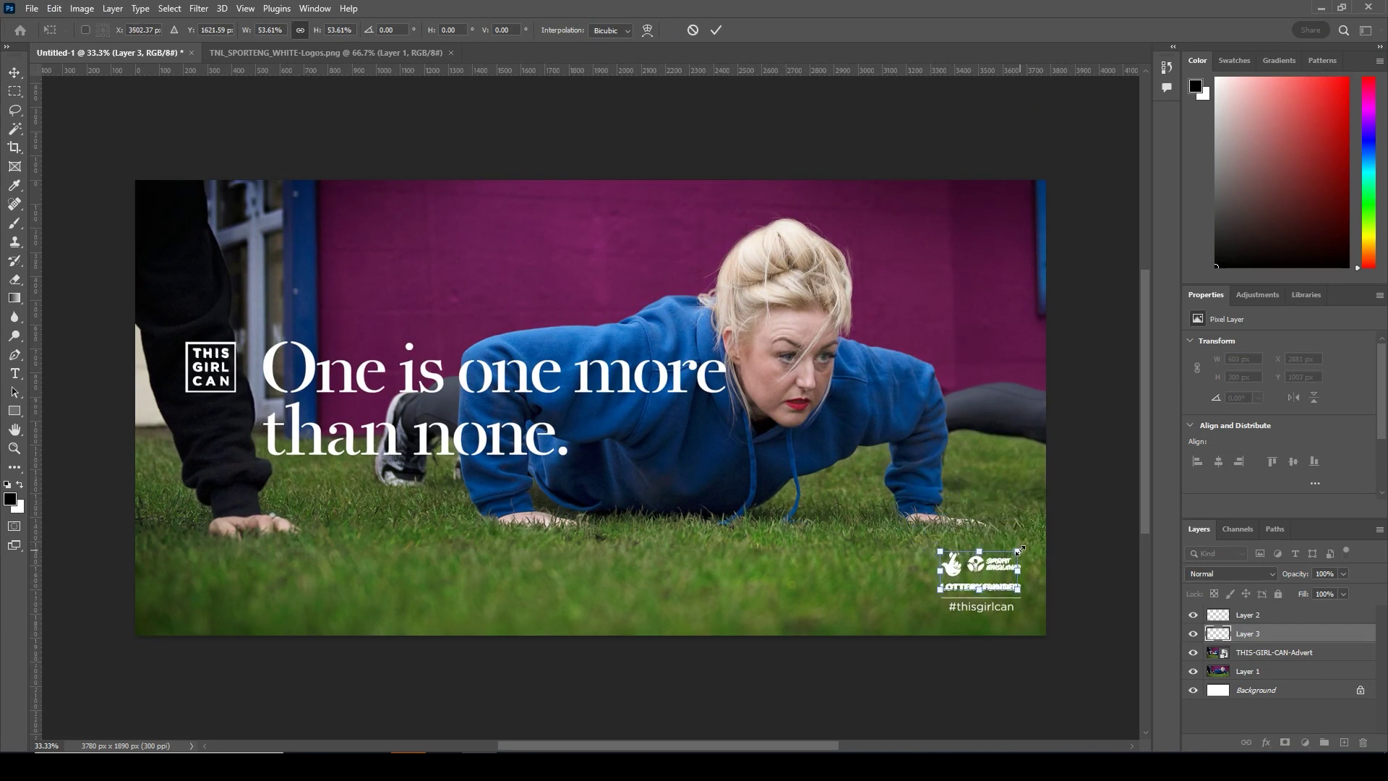
{"action": "key", "text": "Return"}
{"action": "left_click", "coordinate": [1193, 653]}
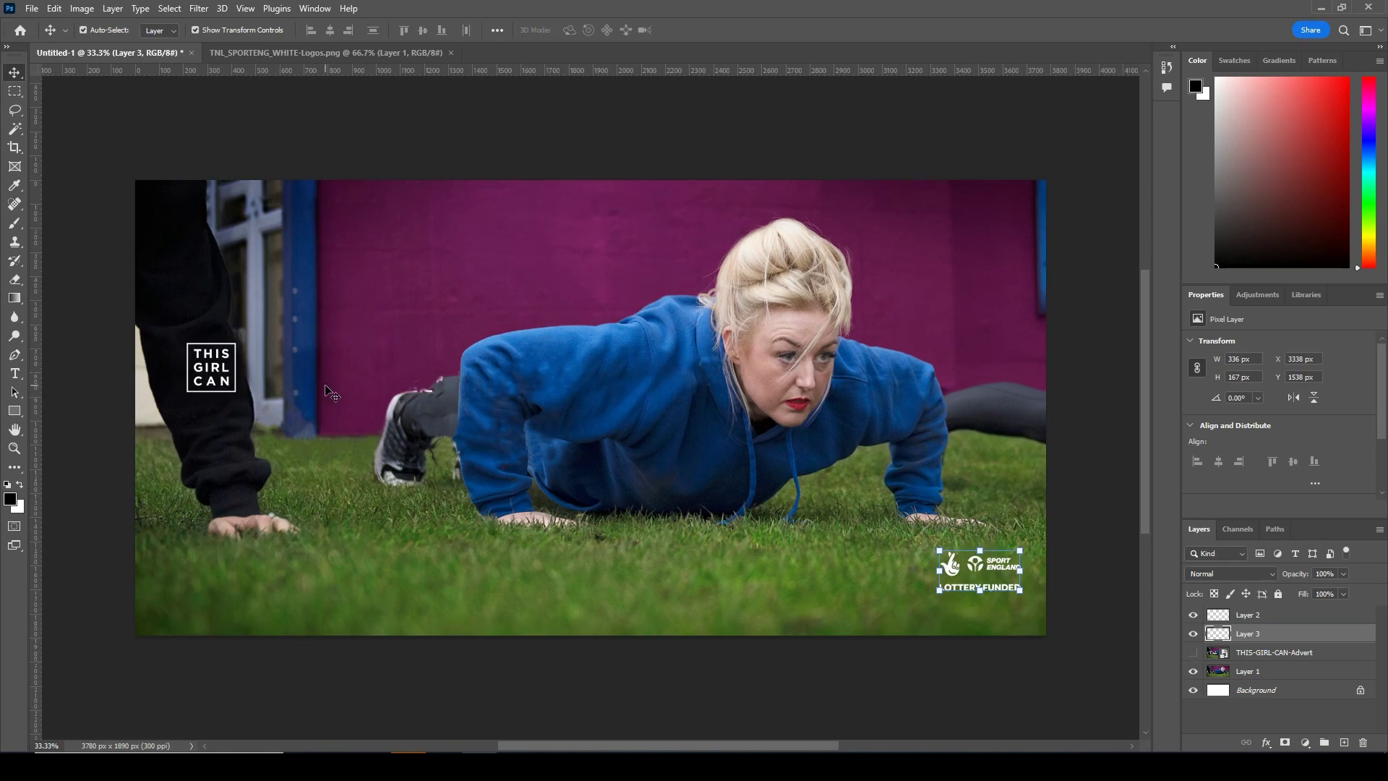
Switch to File Explorer and install the Bery-Roman font from the Font Style 1 folder.
{"action": "key", "text": "alt+Tab"}
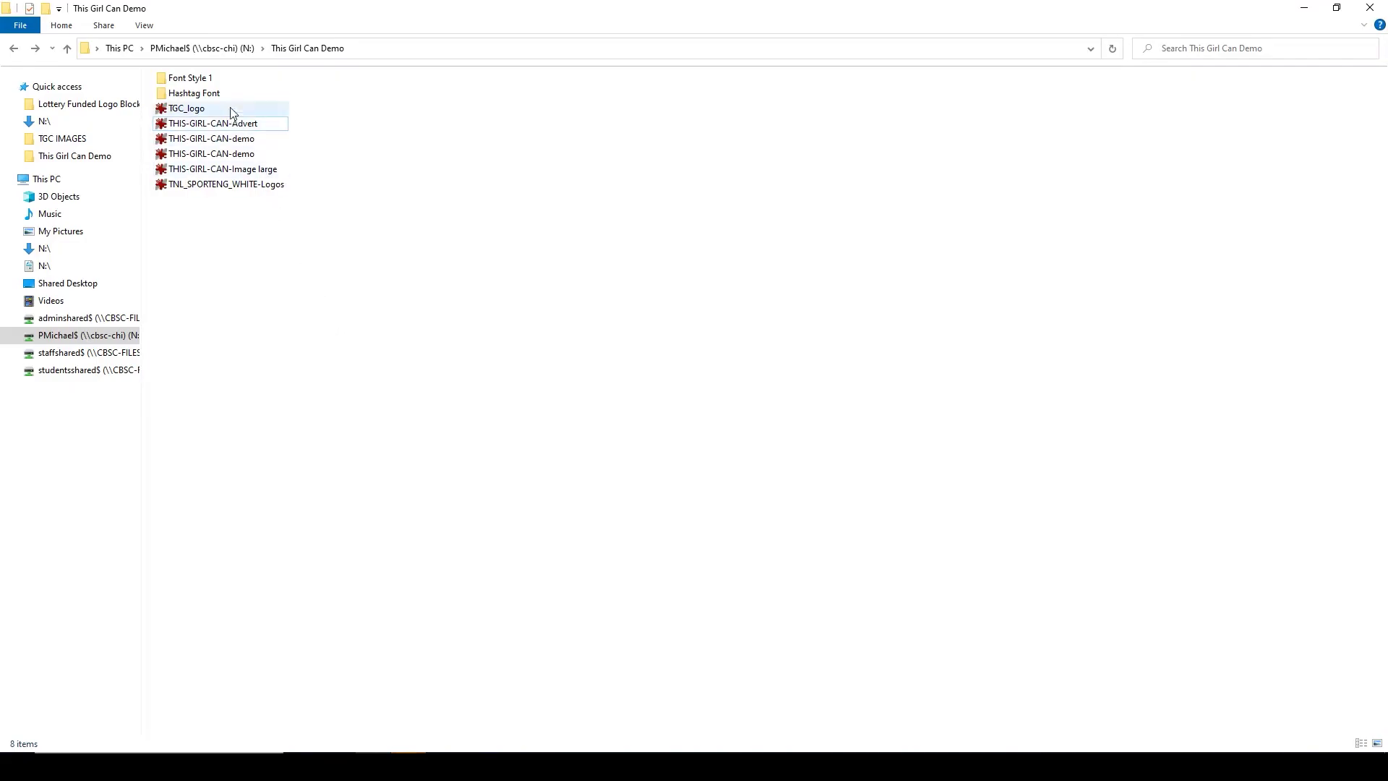
{"action": "double_click", "coordinate": [207, 84]}
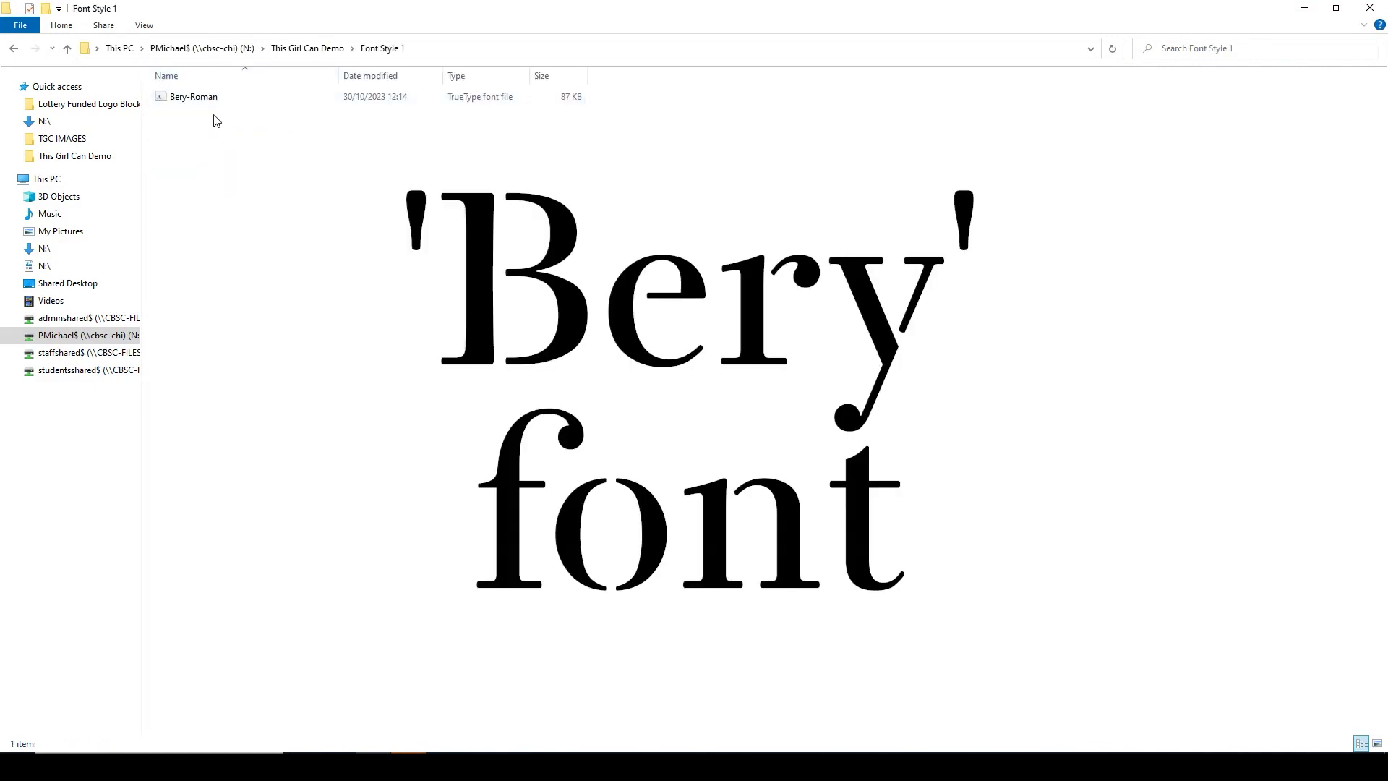
{"action": "double_click", "coordinate": [195, 99]}
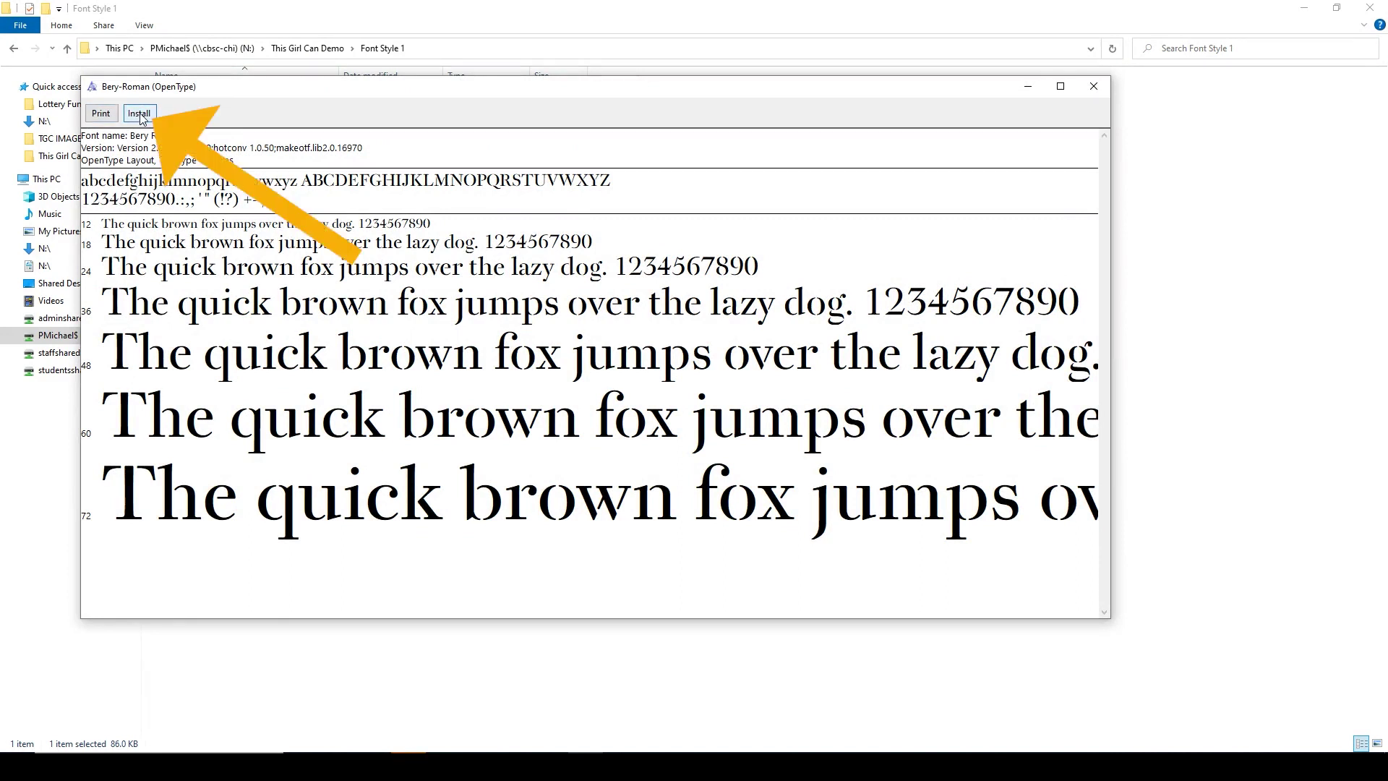
{"action": "left_click", "coordinate": [139, 116]}
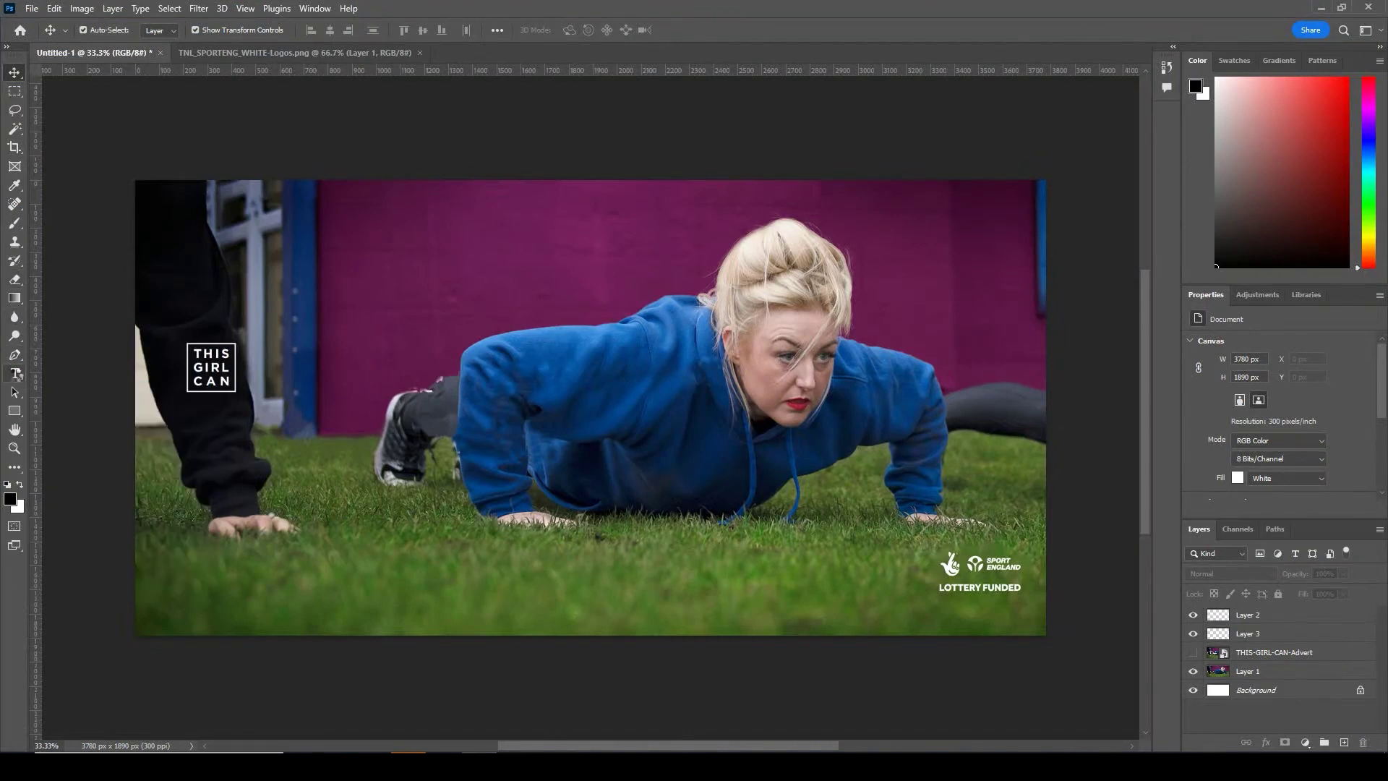
In Photoshop, set the Type tool's colour to white (ffffff) and start a text line on the purple wall.
{"action": "left_click", "coordinate": [14, 373]}
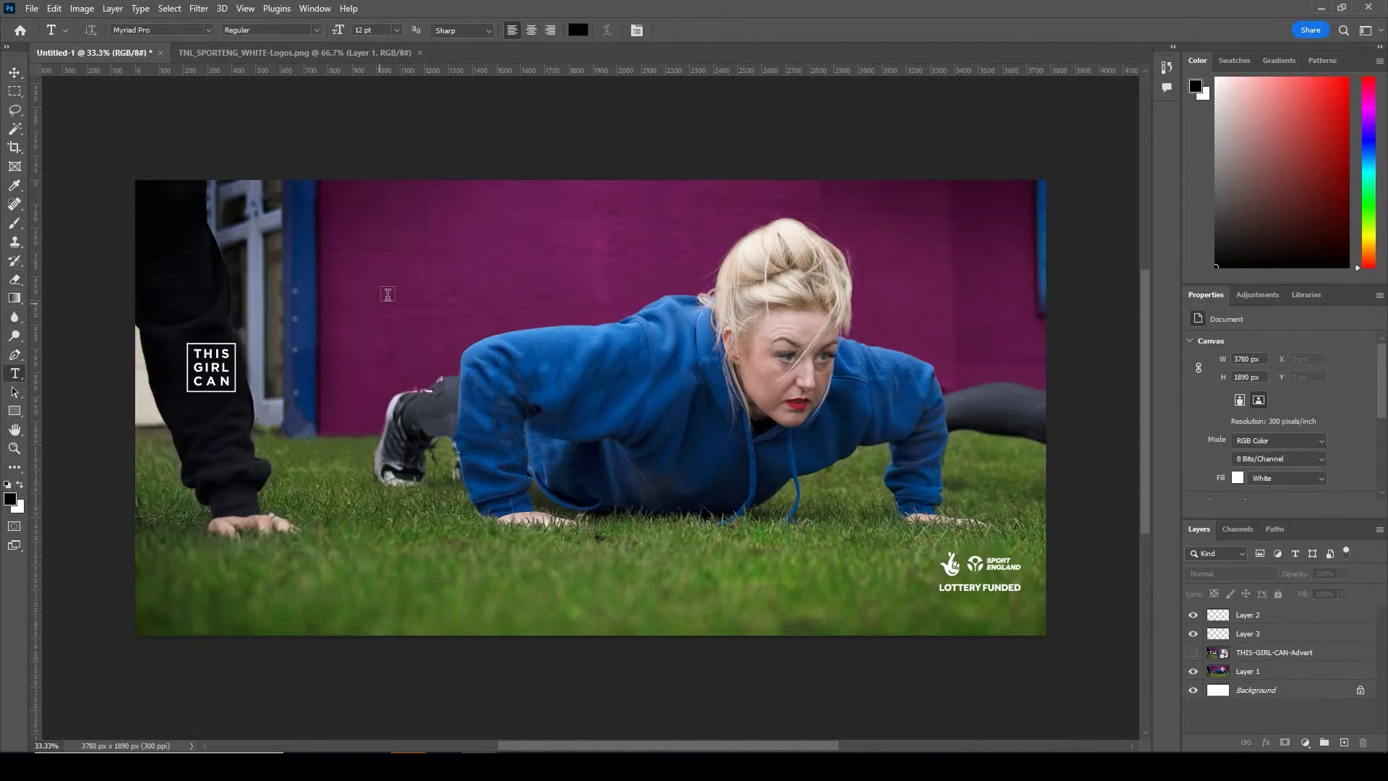
{"action": "left_click", "coordinate": [580, 32]}
{"action": "type", "text": "ffffff"}
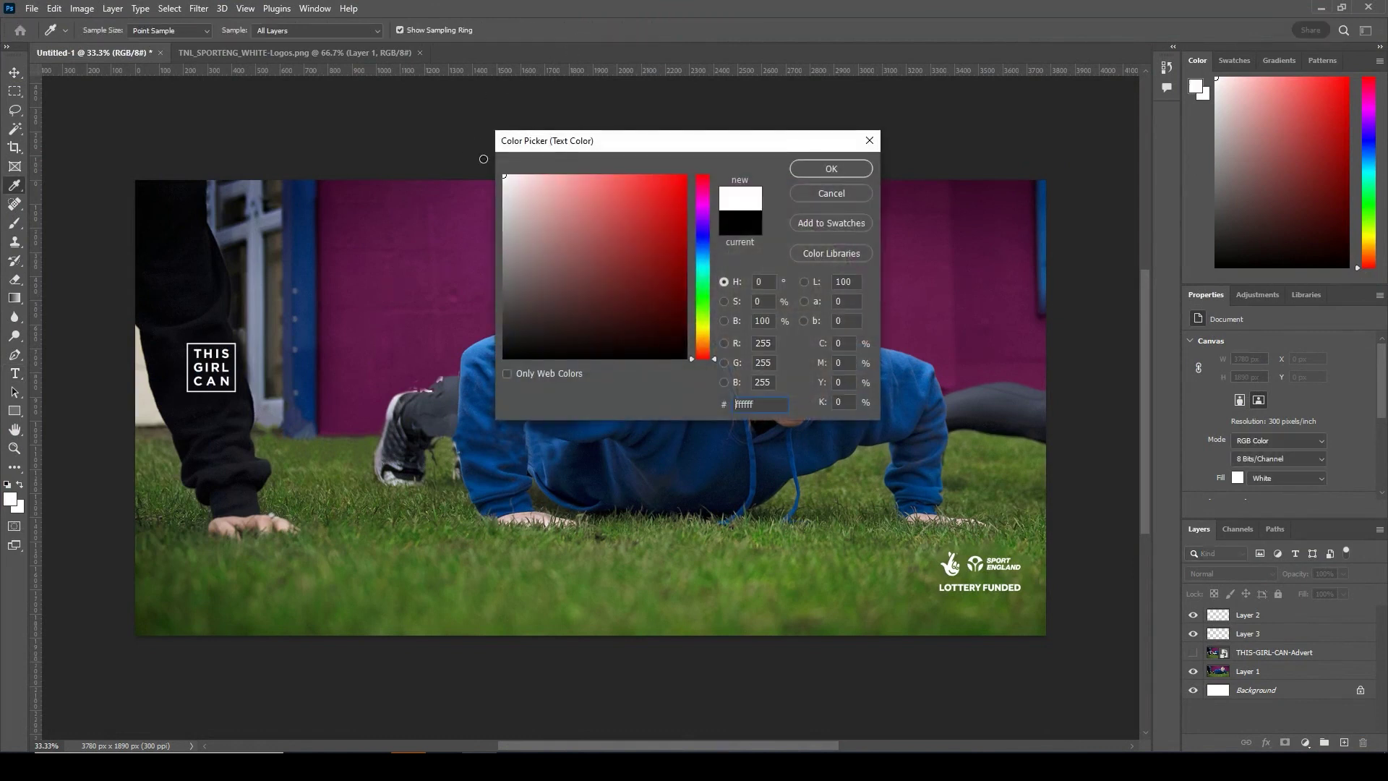
{"action": "left_click", "coordinate": [804, 173]}
{"action": "left_click", "coordinate": [370, 280]}
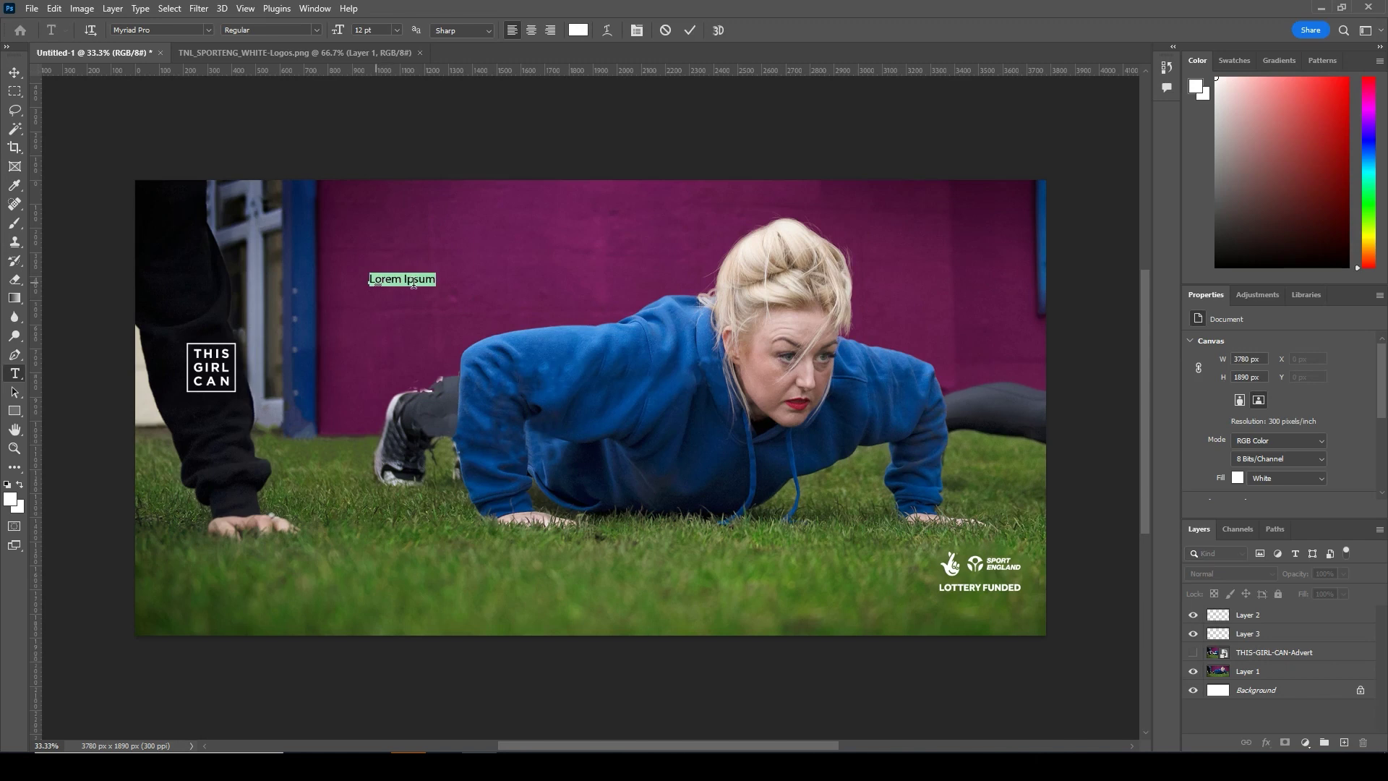
Check the slogan in the reference advert and replace the placeholder text with "One is more".
{"action": "left_click", "coordinate": [1194, 672]}
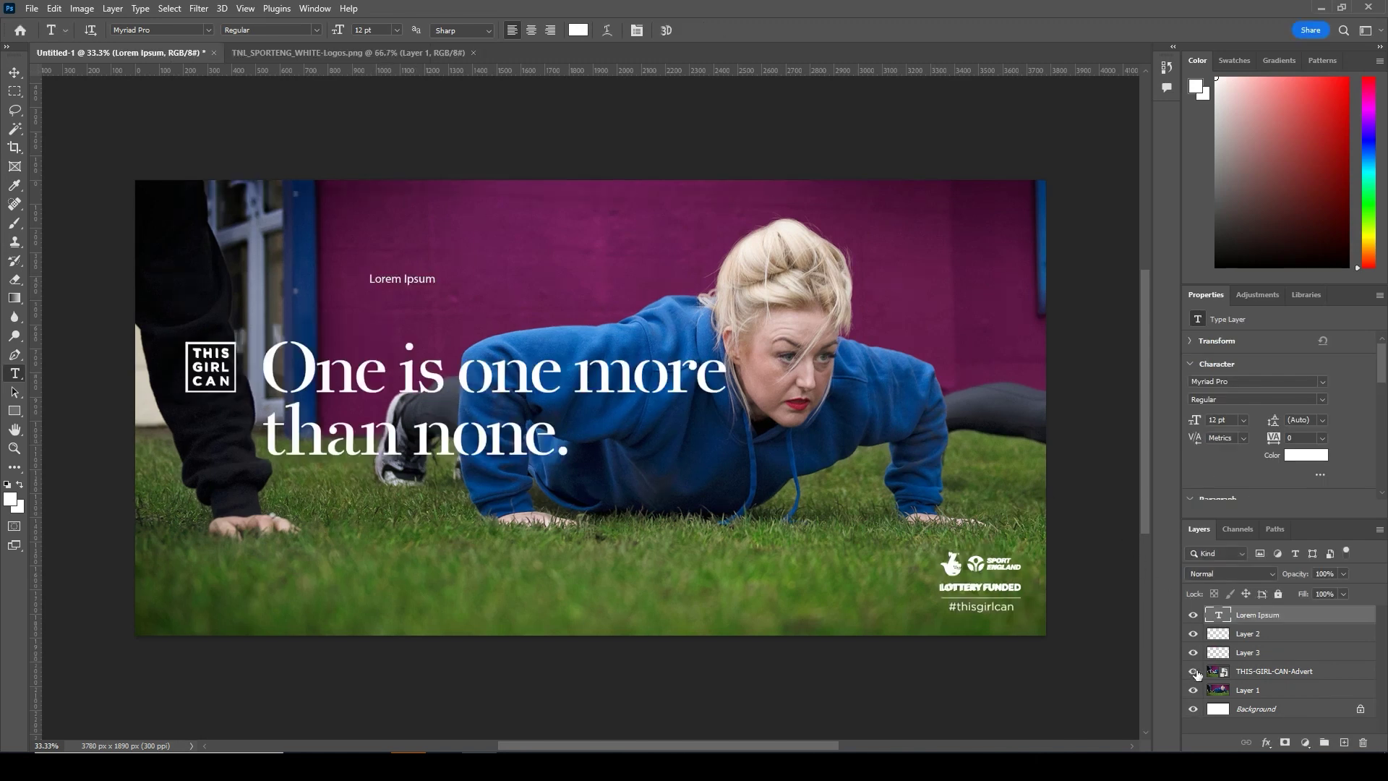
{"action": "left_click", "coordinate": [1193, 671]}
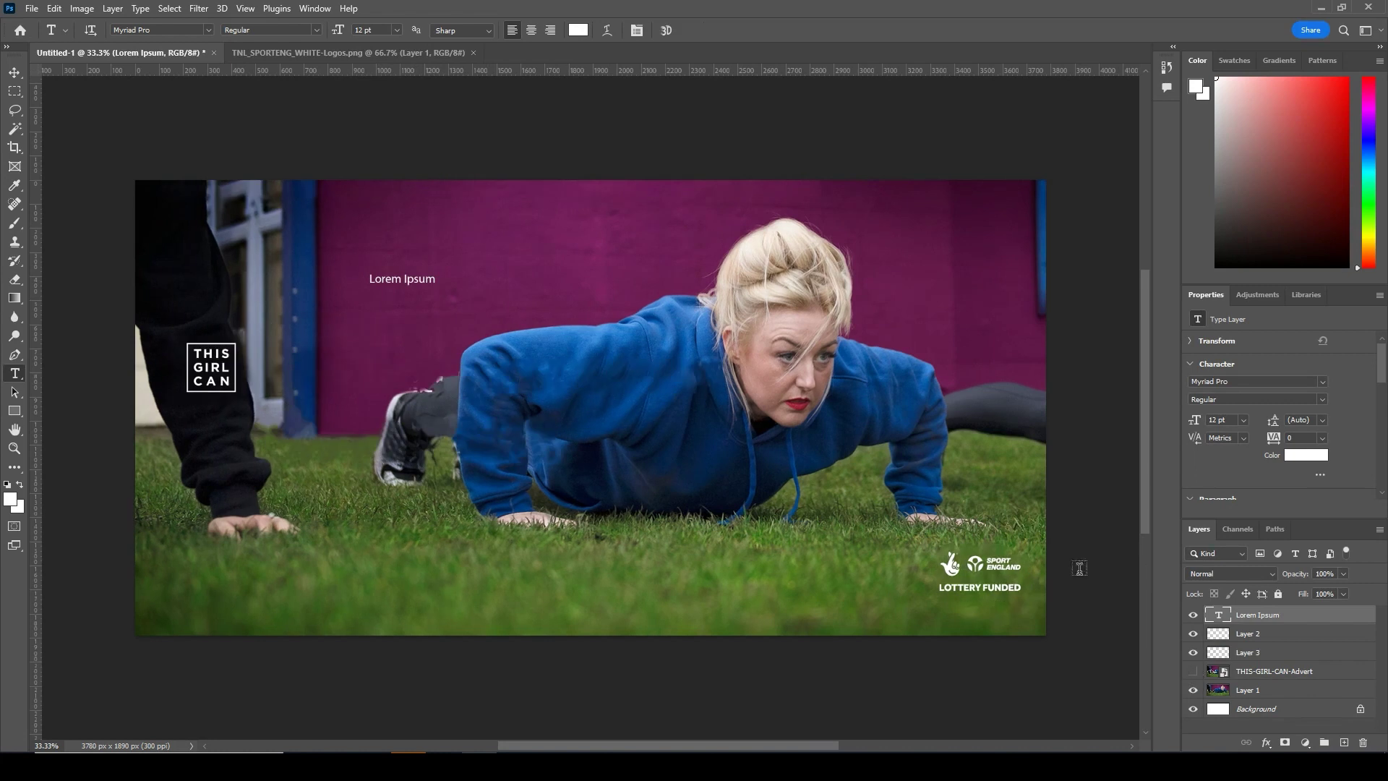
{"action": "triple_click", "coordinate": [370, 279]}
{"action": "type", "text": "On"}
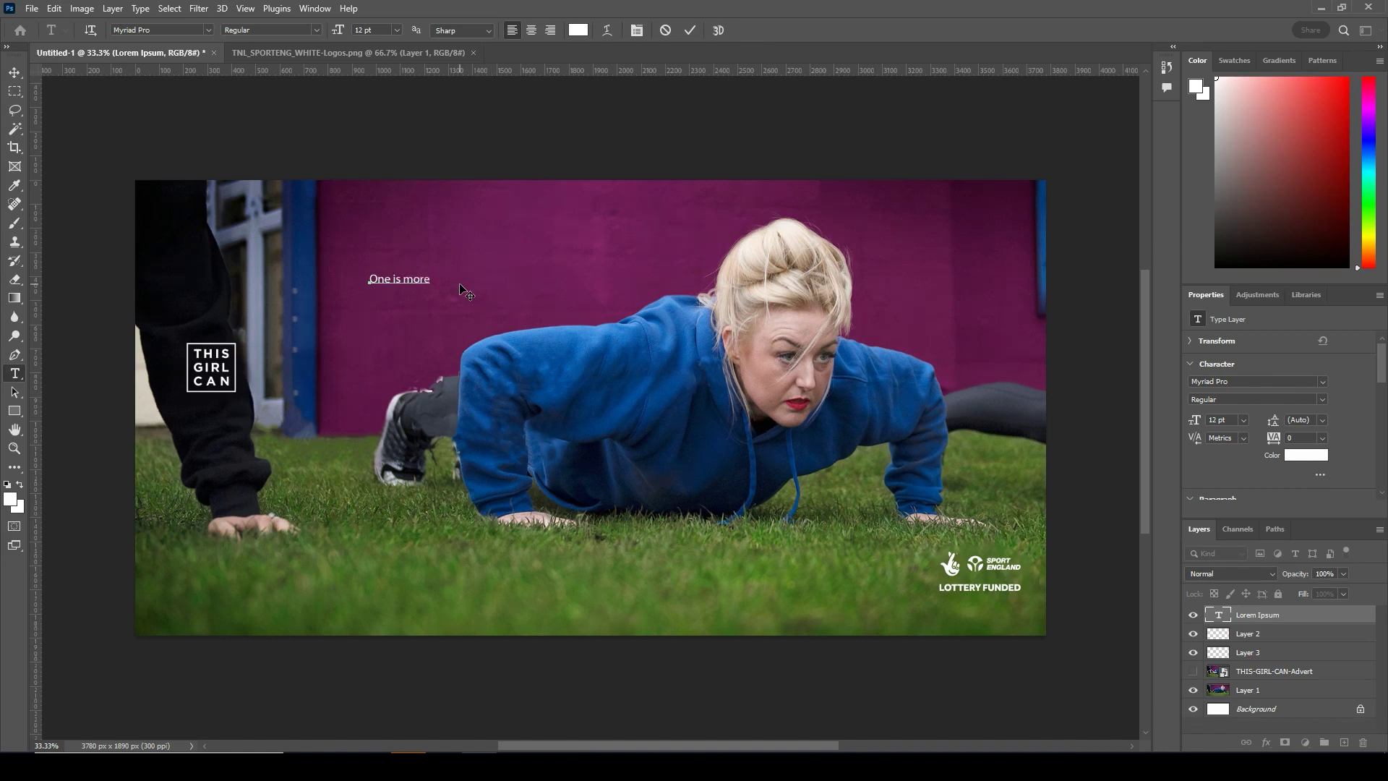
Change the font of the "One is more" text to Bery Roman.
{"action": "left_click_drag", "start_coordinate": [369, 279], "coordinate": [448, 281]}
{"action": "left_click", "coordinate": [209, 30]}
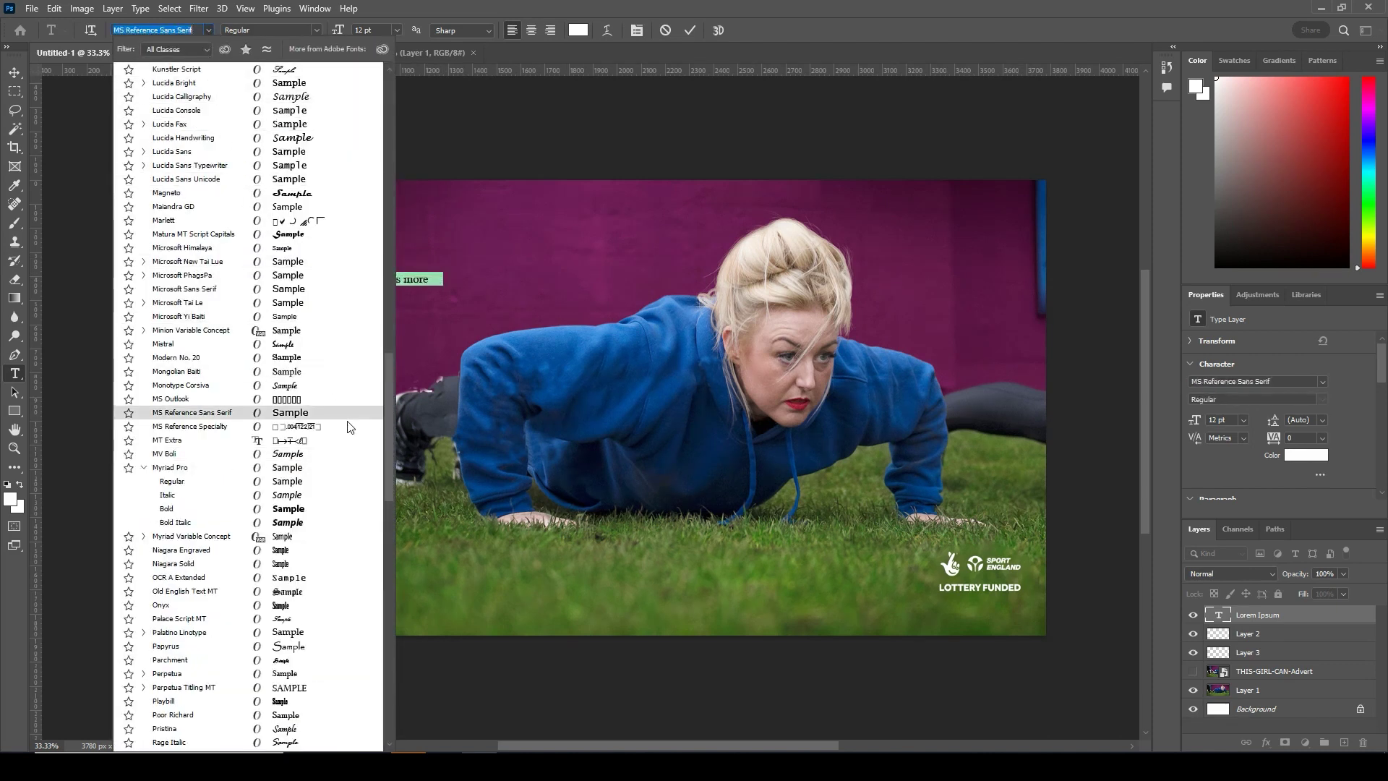
{"action": "left_click_drag", "start_coordinate": [385, 380], "coordinate": [380, 76]}
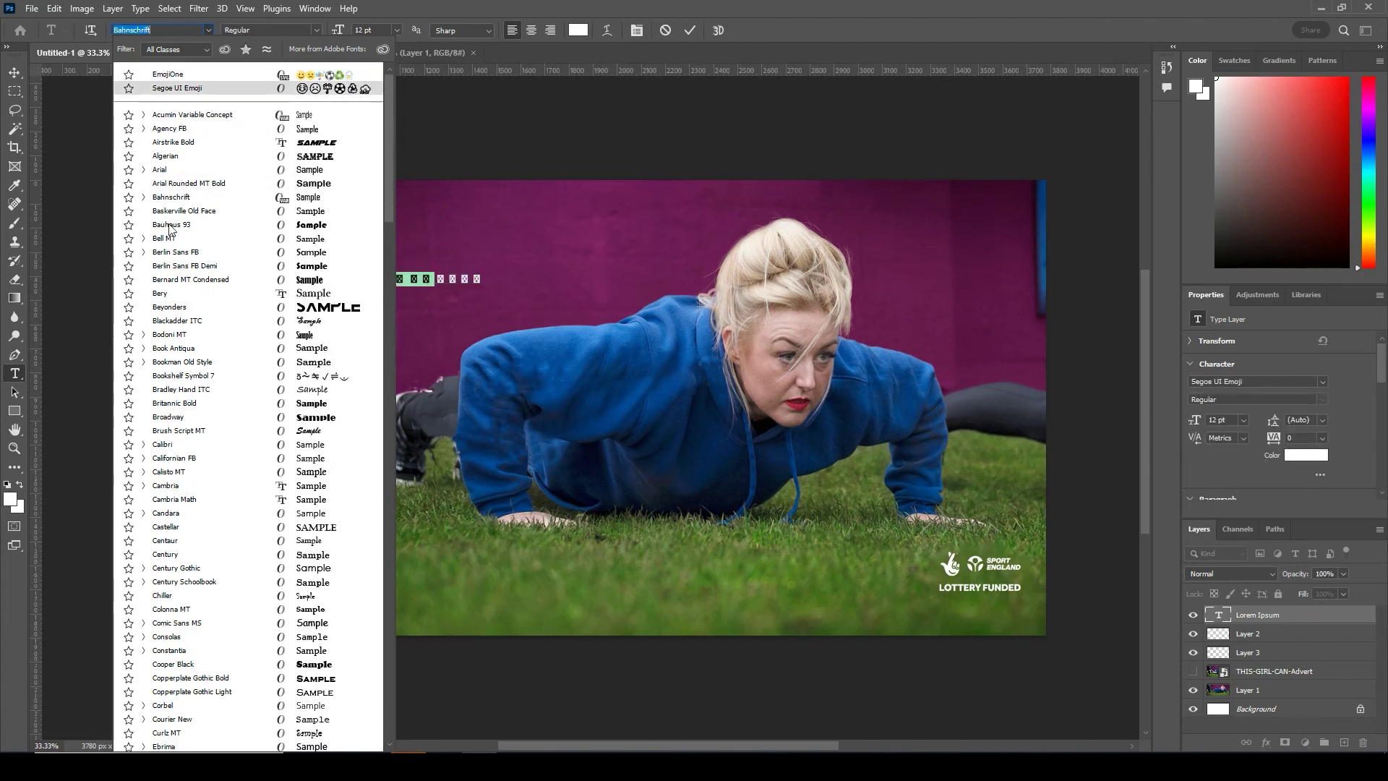
{"action": "left_click", "coordinate": [186, 295]}
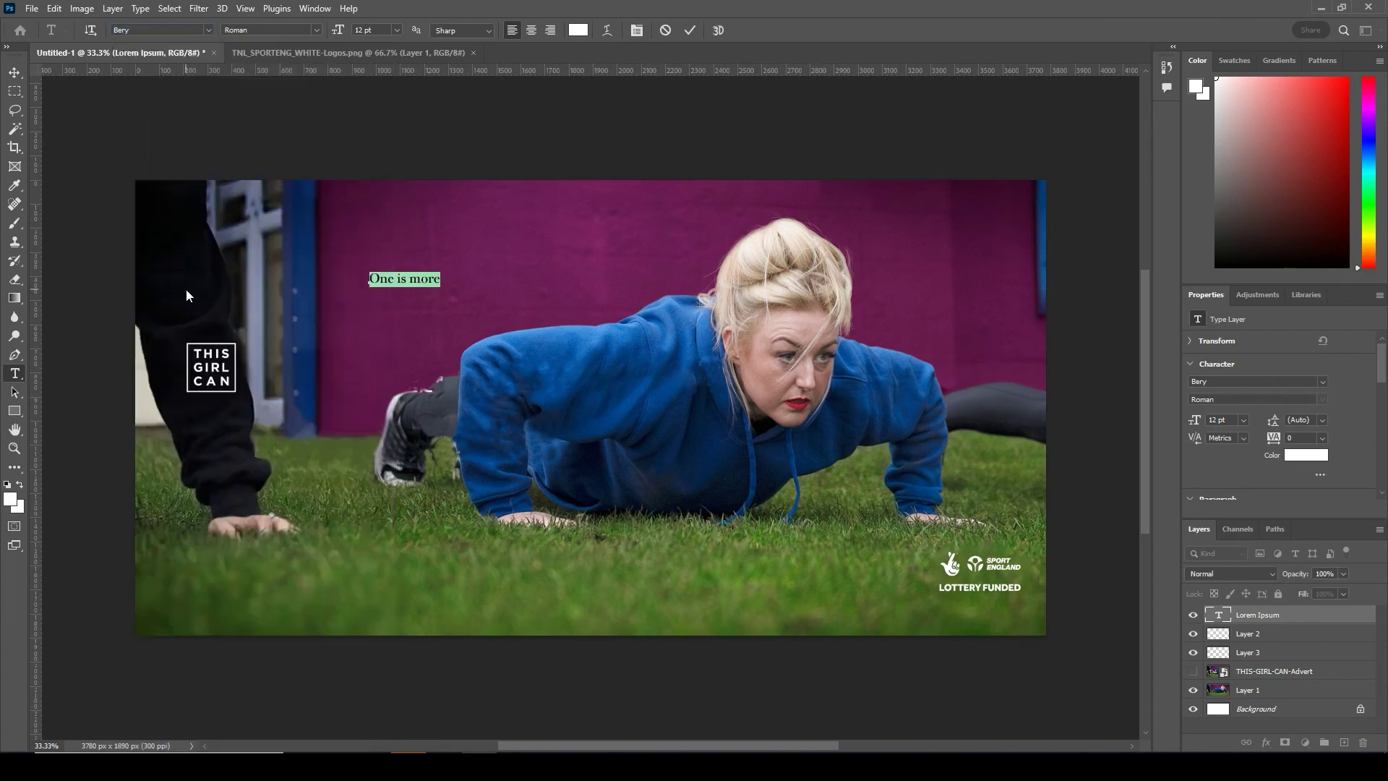
Enlarge the "One is more" text to about 45.54 pt and place it beside the This Girl Can logo.
{"action": "left_click", "coordinate": [14, 73]}
{"action": "key", "text": "ctrl+t"}
{"action": "left_click_drag", "start_coordinate": [437, 284], "coordinate": [640, 311]}
{"action": "left_click_drag", "start_coordinate": [426, 287], "coordinate": [293, 362]}
{"action": "key", "text": "Return"}
Show the THIS-GIRL-CAN-Advert reference and scale the slogan text to about 66.28 pt to match its lettering.
{"action": "left_click", "coordinate": [1193, 671]}
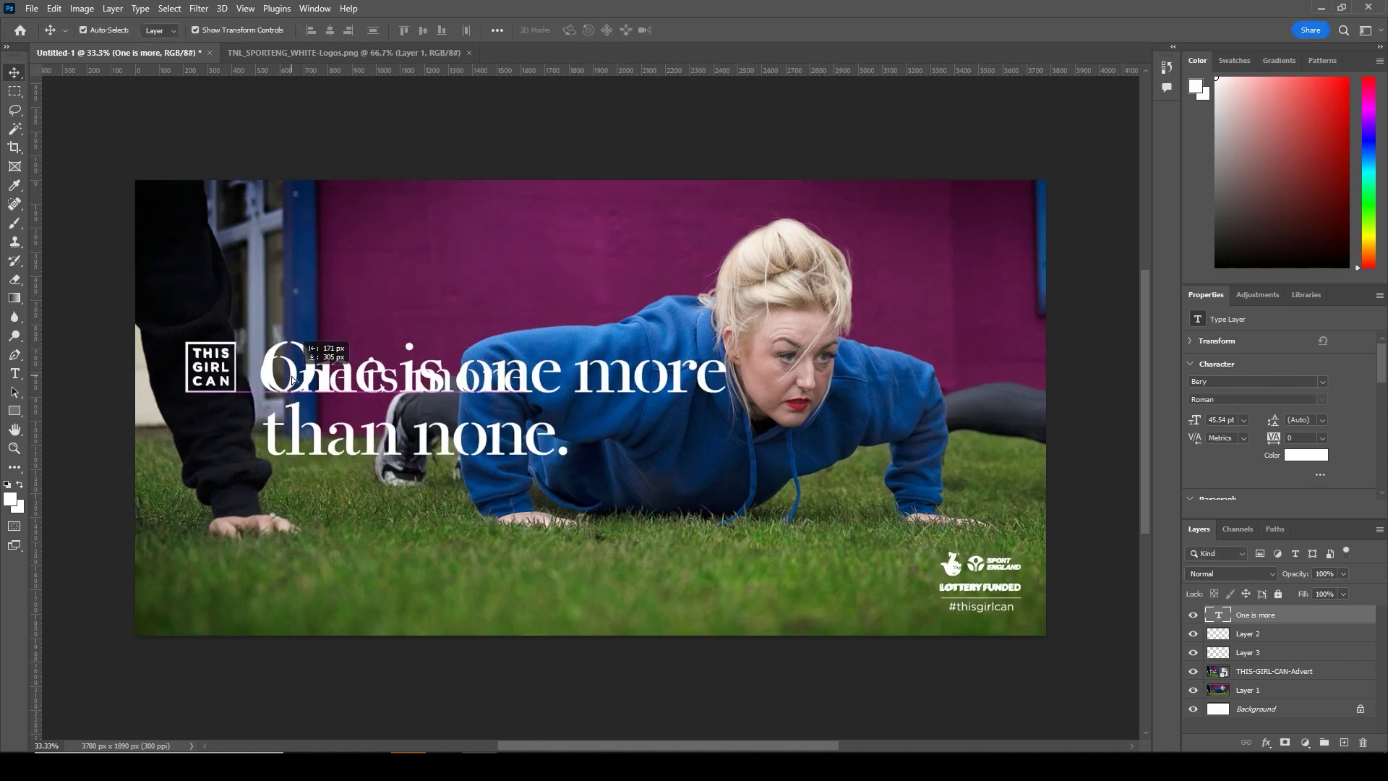
{"action": "left_click_drag", "start_coordinate": [526, 354], "coordinate": [660, 324]}
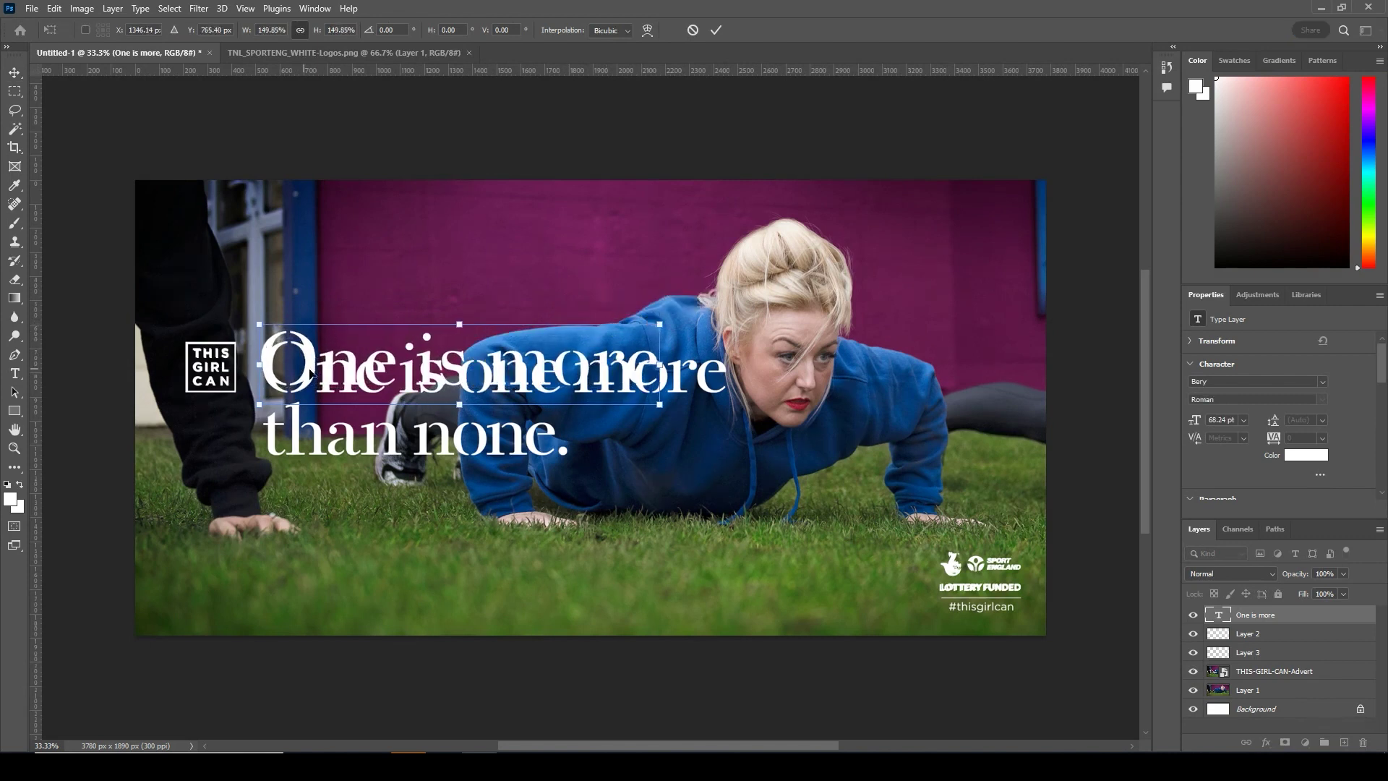
{"action": "left_click_drag", "start_coordinate": [355, 376], "coordinate": [357, 386]}
{"action": "left_click_drag", "start_coordinate": [661, 414], "coordinate": [649, 411]}
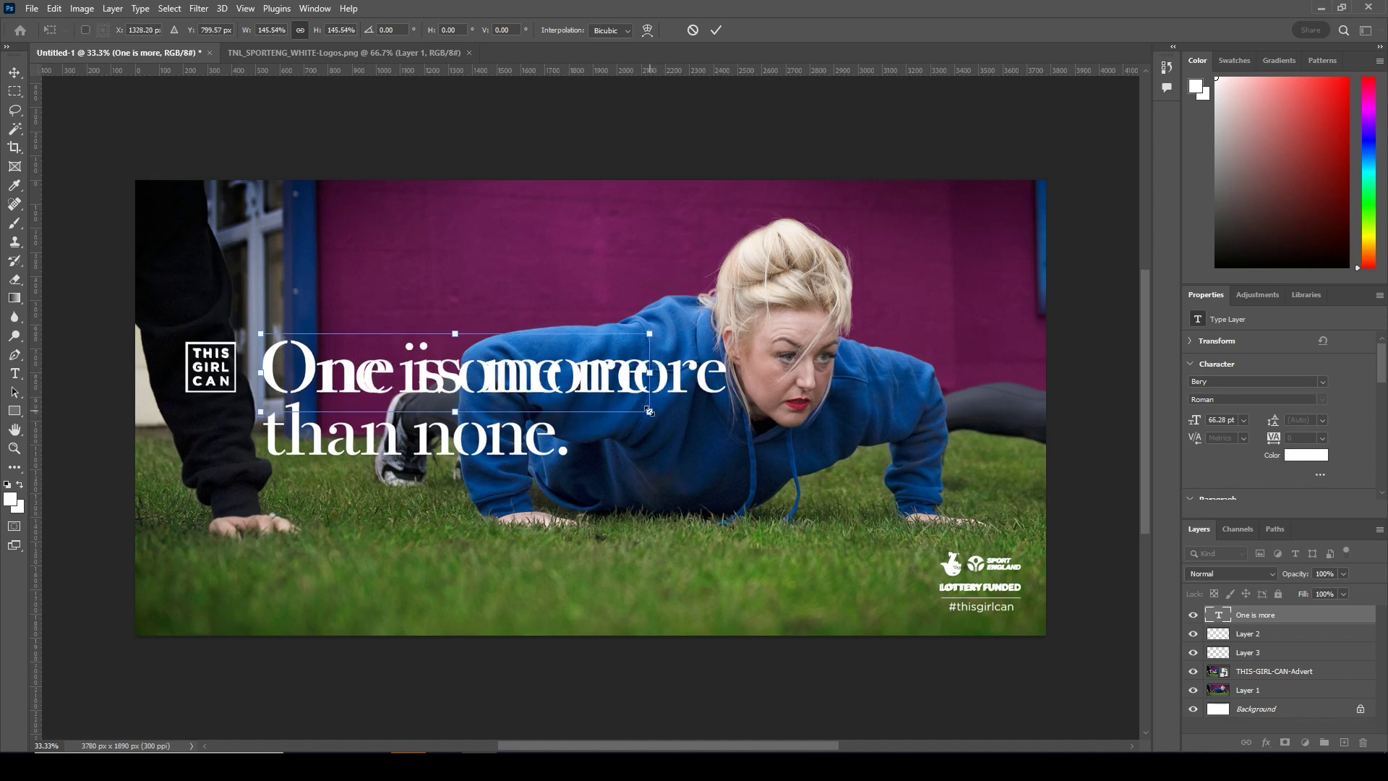
{"action": "key", "text": "Return"}
Move the slogan up onto the purple wall and extend it to "One is one more" with "than none." on a second line.
{"action": "left_click_drag", "start_coordinate": [503, 381], "coordinate": [504, 248]}
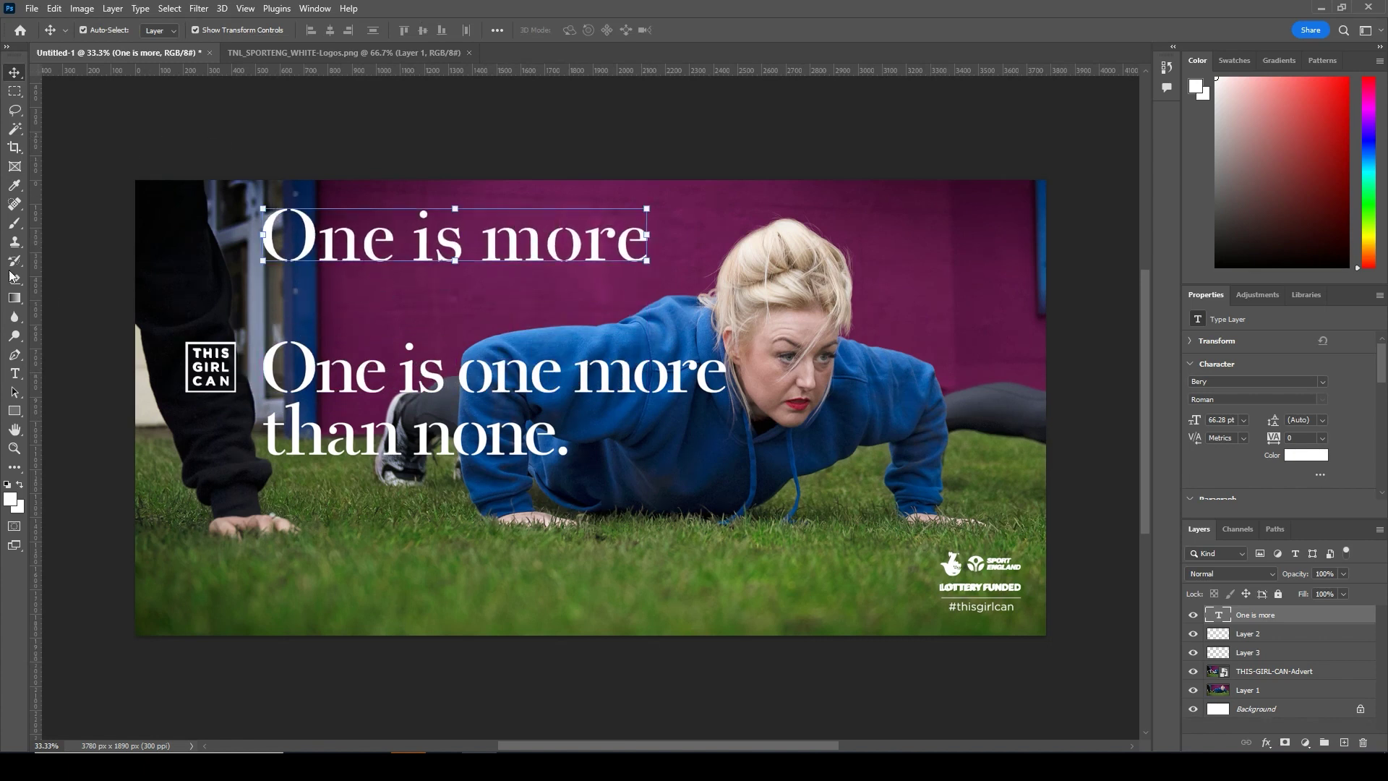
{"action": "left_click", "coordinate": [14, 373]}
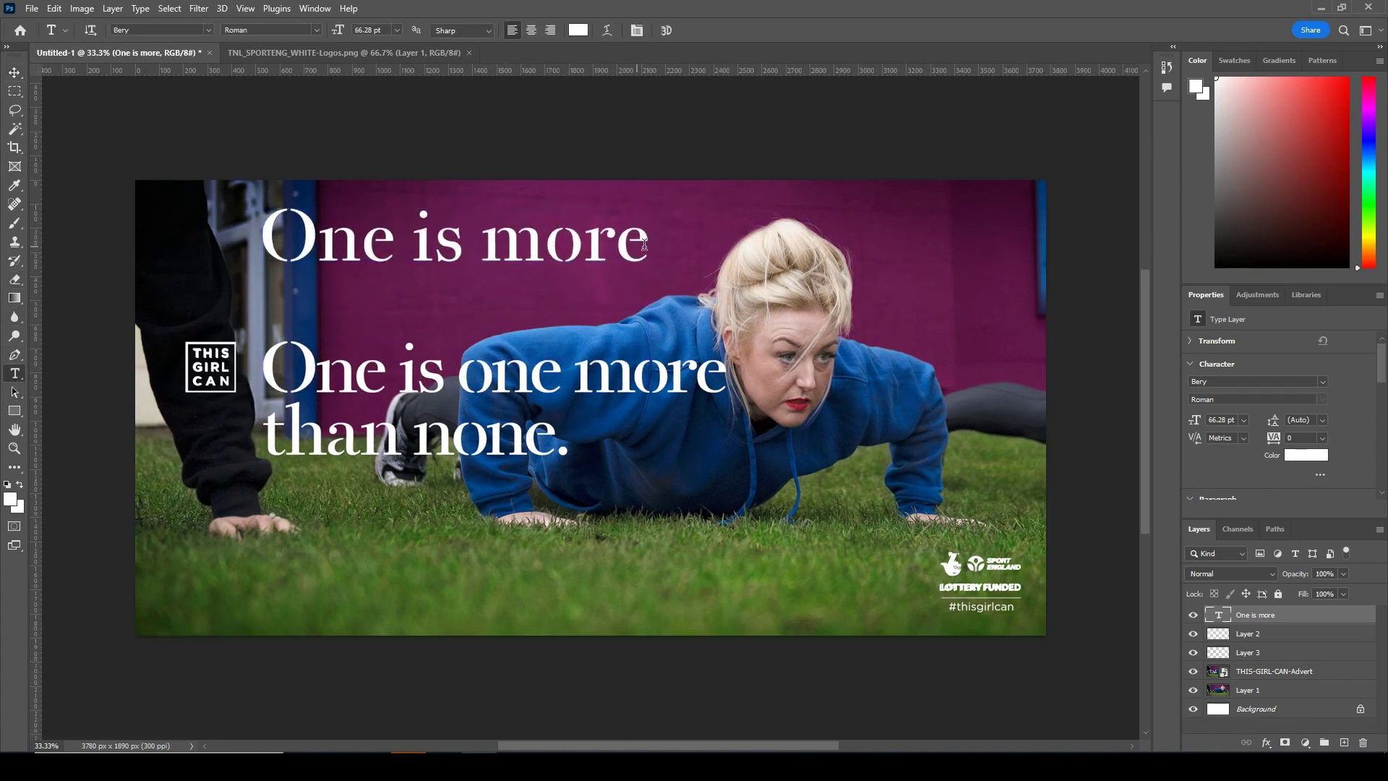
{"action": "left_click", "coordinate": [495, 244]}
{"action": "type", "text": "one"}
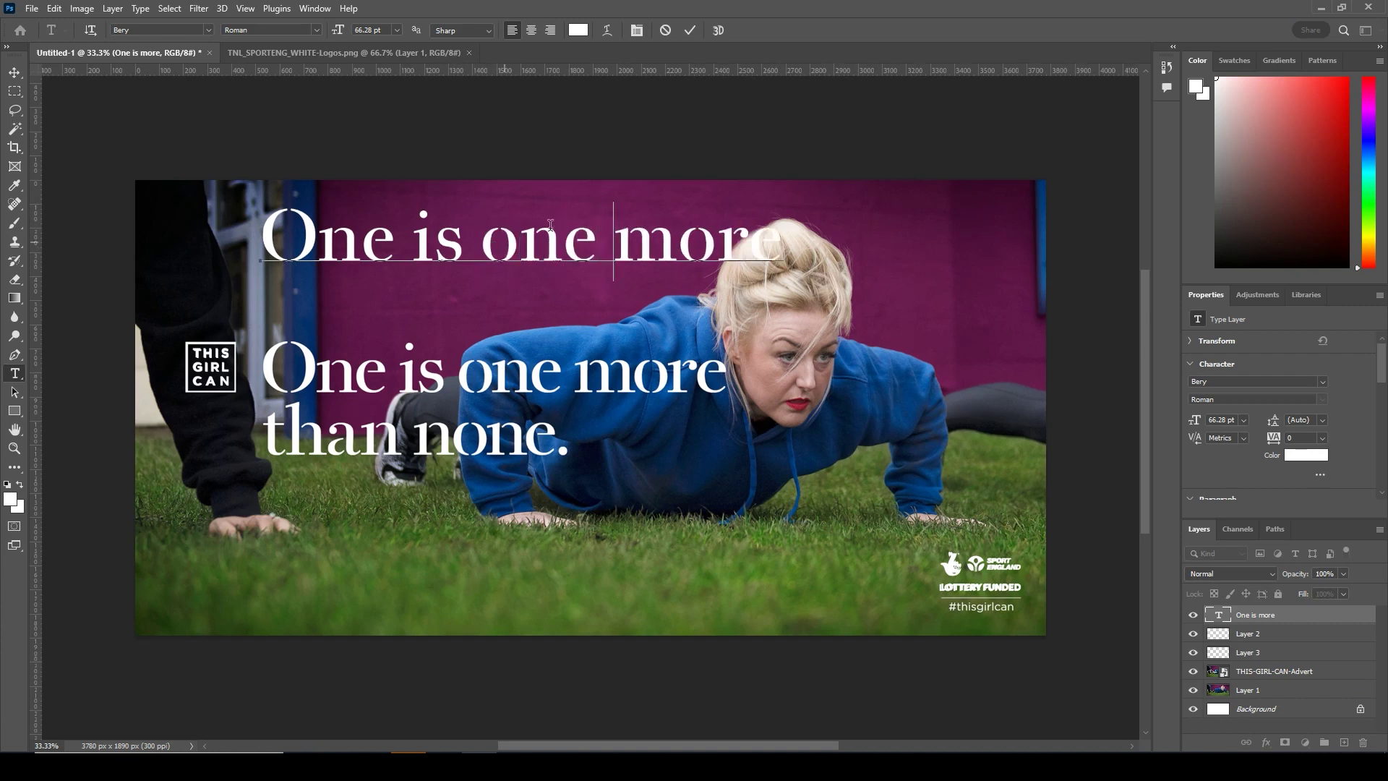
{"action": "left_click", "coordinate": [773, 240]}
{"action": "type", "text": "than no"}
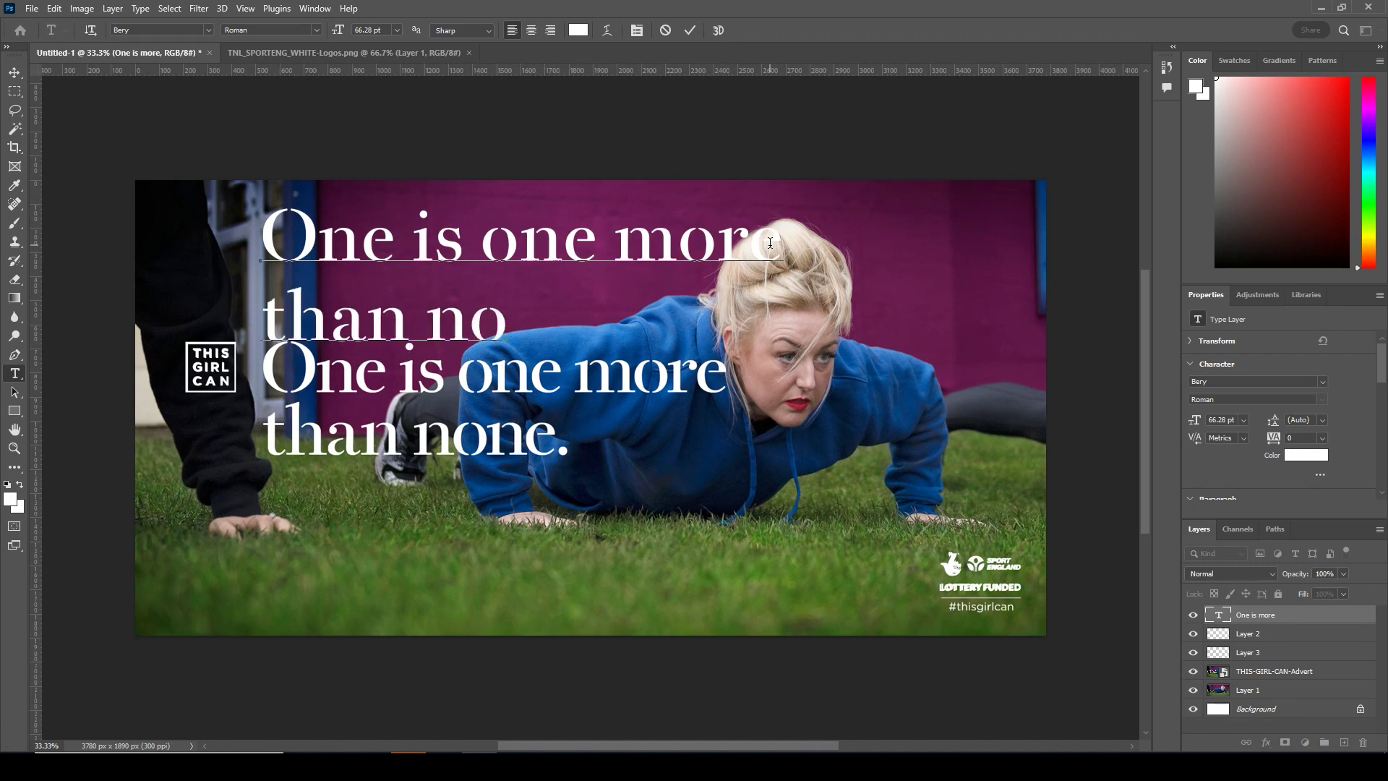
{"action": "type", "text": "ne."}
Move the two-line slogan under the reference copy and then over it, offset sideways, to compare the line spacing.
{"action": "left_click", "coordinate": [14, 72]}
{"action": "mouse_move", "coordinate": [387, 287]}
{"action": "left_mouse_down"}
{"action": "mouse_move", "coordinate": [500, 367]}
{"action": "mouse_move", "coordinate": [642, 422]}
{"action": "mouse_move", "coordinate": [635, 457]}
{"action": "mouse_move", "coordinate": [314, 521]}
{"action": "left_mouse_up"}
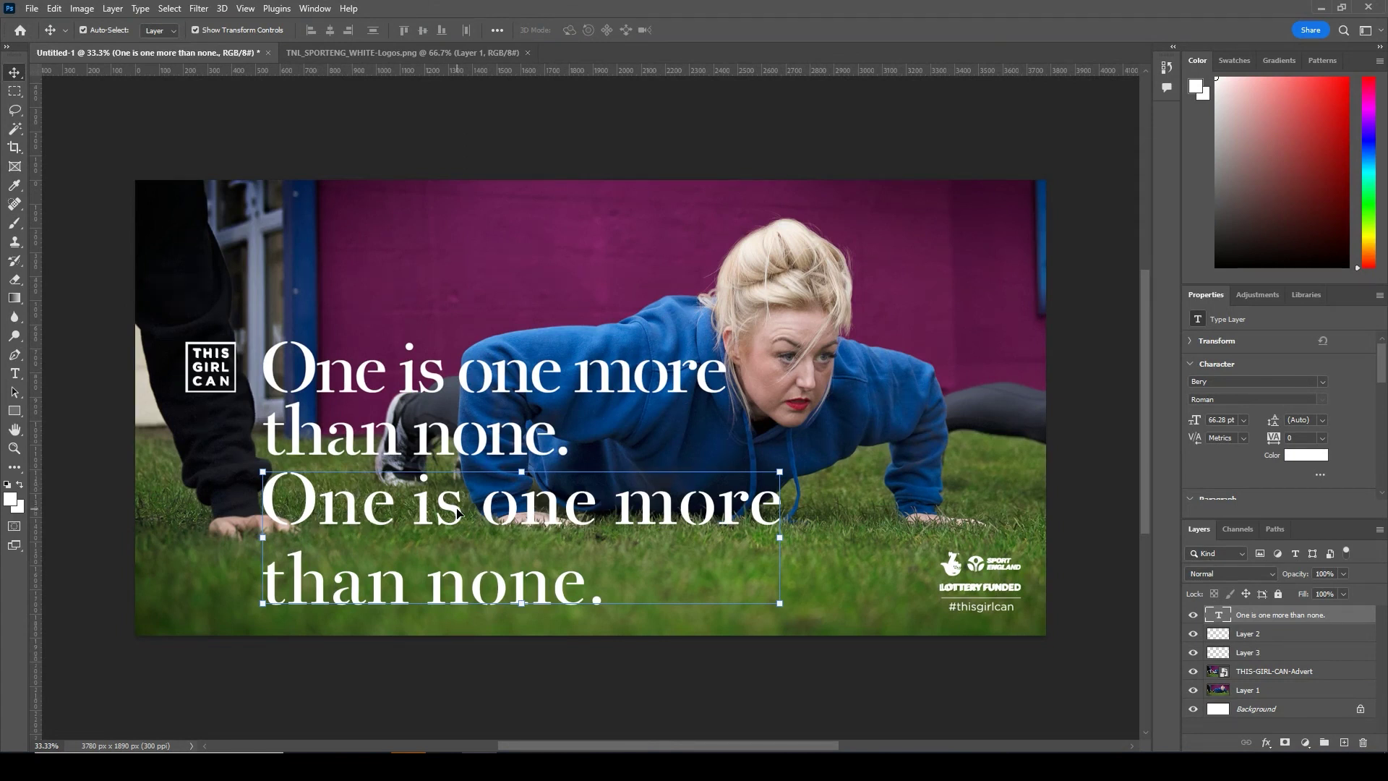
{"action": "left_click_drag", "start_coordinate": [454, 515], "coordinate": [599, 387]}
Set the leading of both slogan lines to 59 pt.
{"action": "key", "text": "t"}
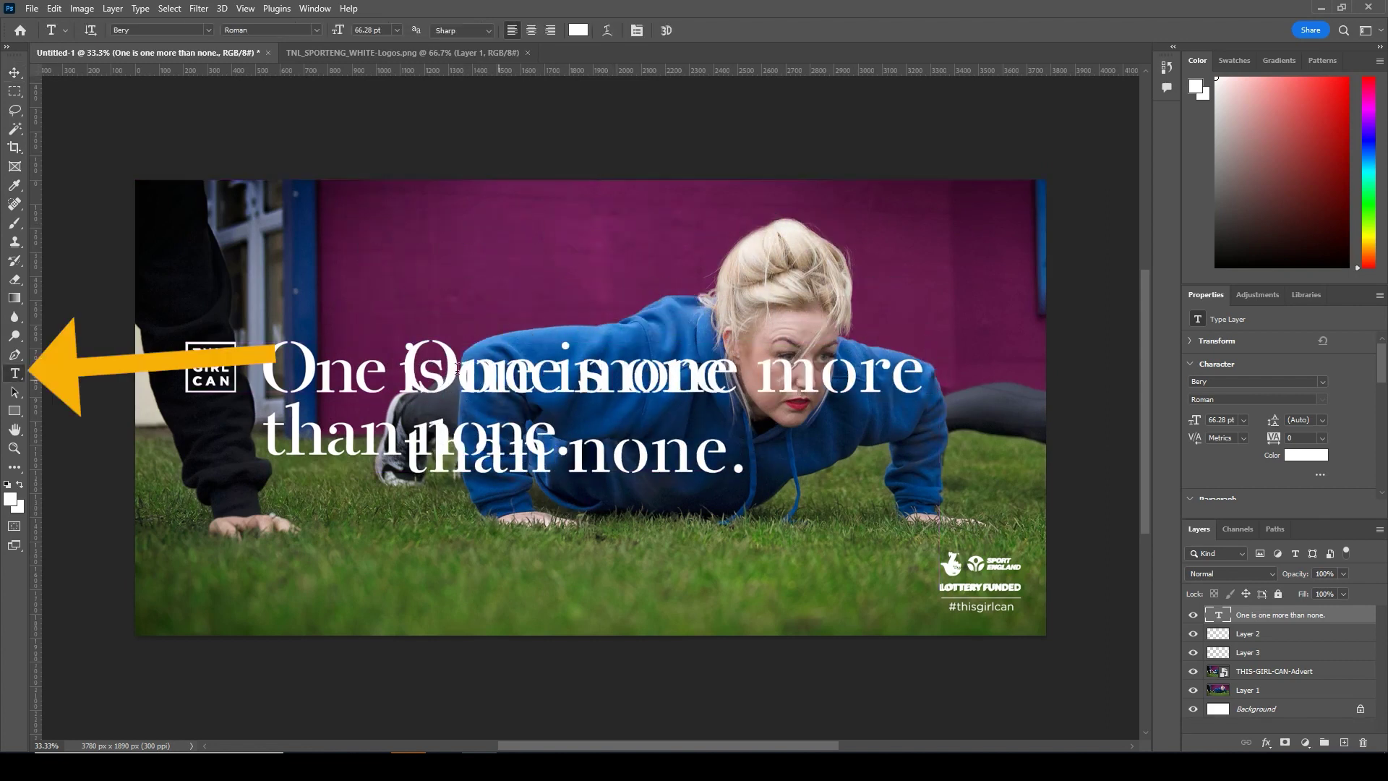
{"action": "left_click_drag", "start_coordinate": [415, 359], "coordinate": [850, 454]}
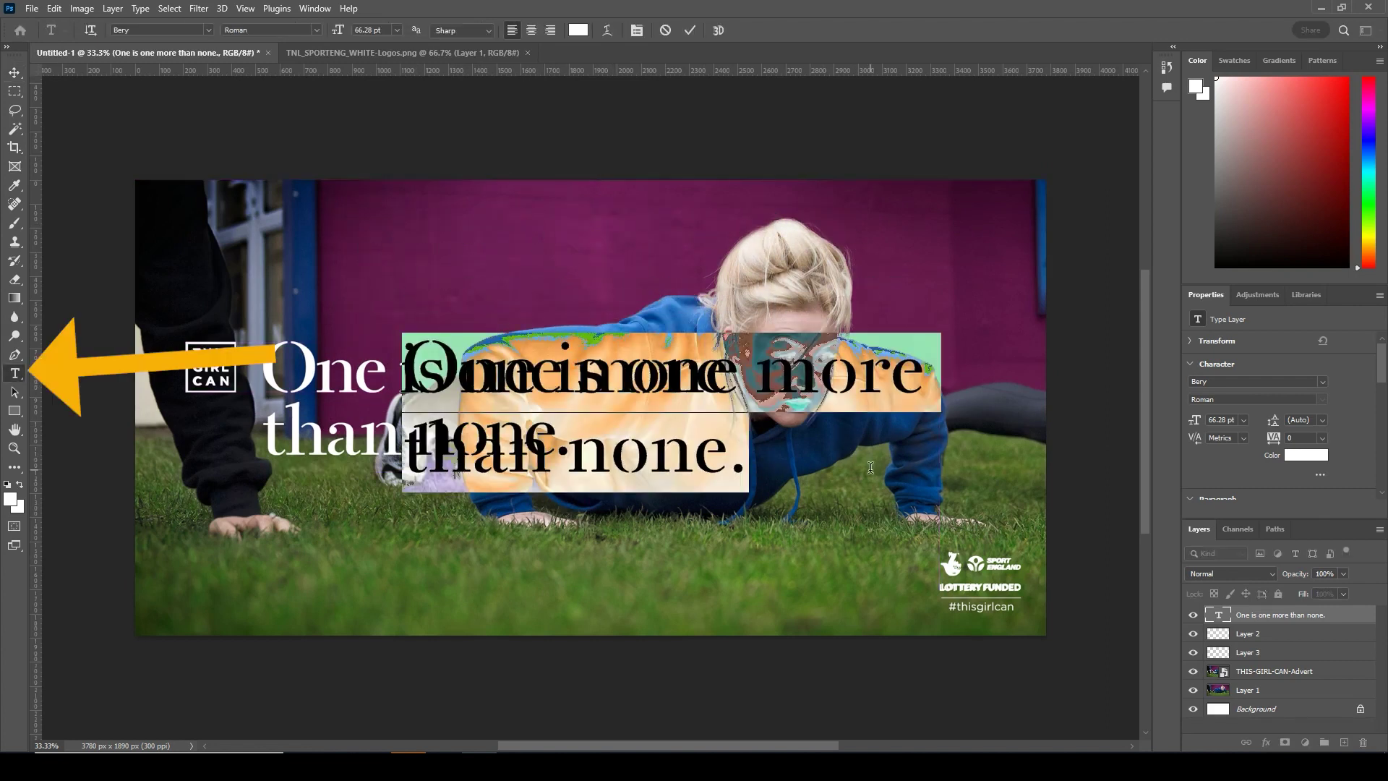
{"action": "left_click", "coordinate": [320, 10]}
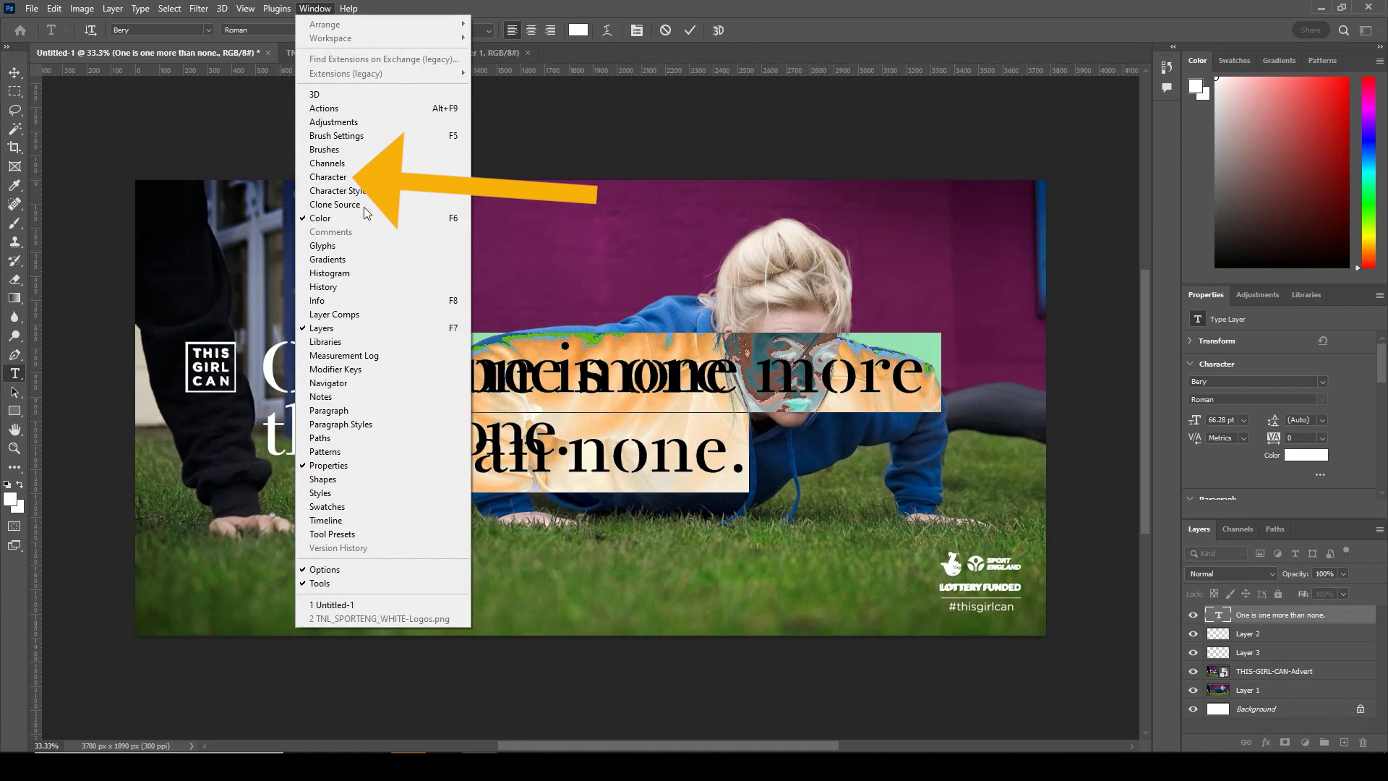
{"action": "left_click", "coordinate": [329, 176]}
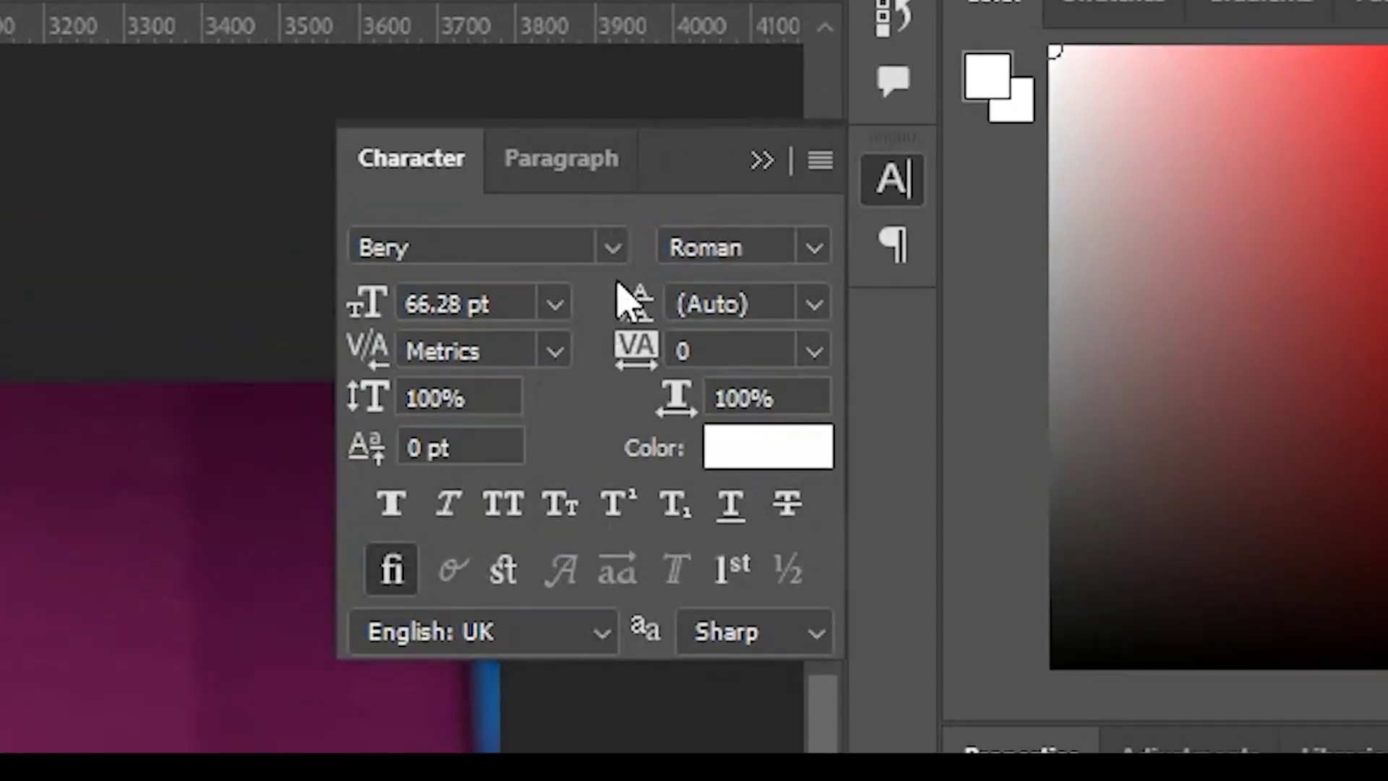
{"action": "left_click", "coordinate": [815, 305]}
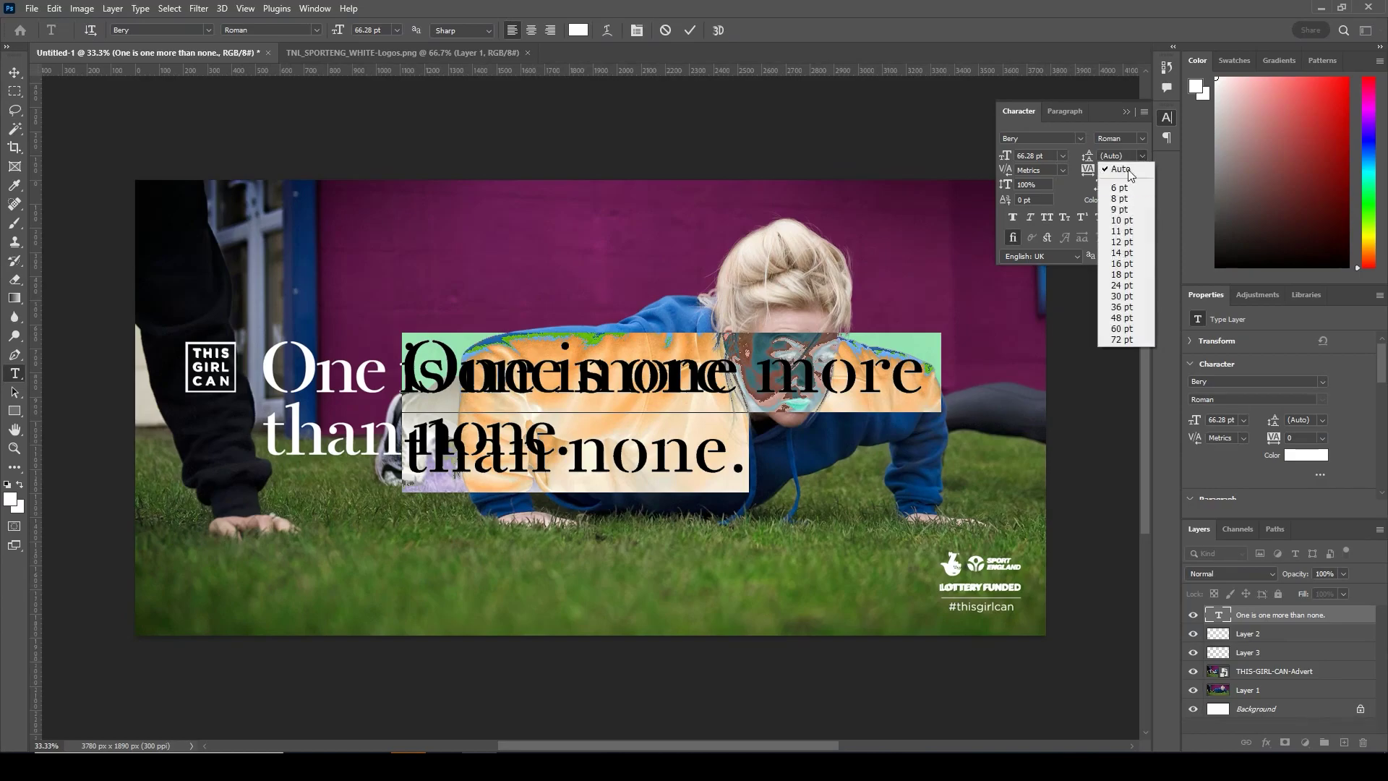
{"action": "left_click", "coordinate": [1122, 284]}
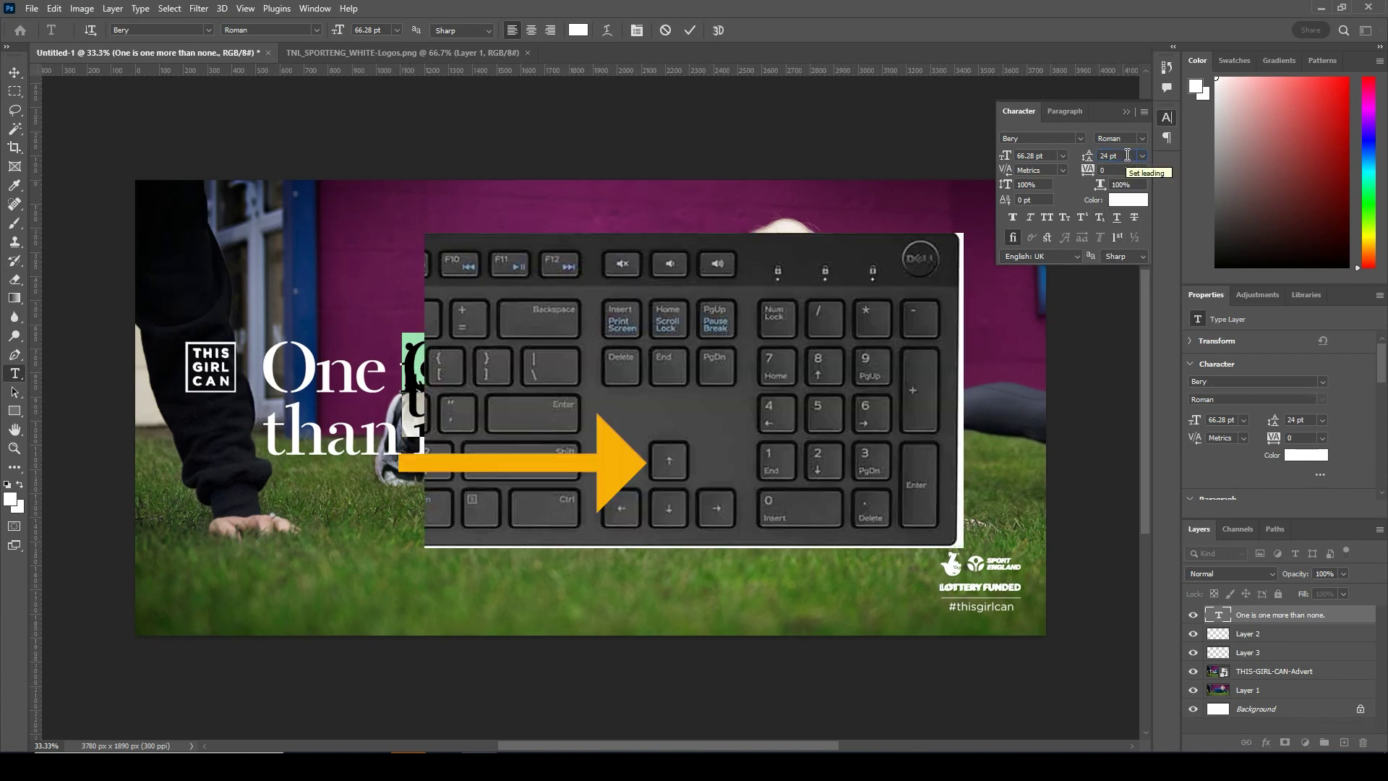
{"action": "key", "text": "Up"}
{"action": "key", "text": "Up"}
{"action": "key", "text": "Up"}
{"action": "key", "text": "Up"}
{"action": "key", "text": "Up"}
{"action": "key", "text": "Up"}
{"action": "key", "text": "Up"}
{"action": "key", "text": "Up"}
{"action": "key", "text": "Up"}
{"action": "key", "text": "Up"}
{"action": "key", "text": "Up"}
{"action": "key", "text": "Up"}
{"action": "key", "text": "Up"}
{"action": "key", "text": "Up"}
{"action": "key", "text": "Up"}
{"action": "key", "text": "Up"}
{"action": "key", "text": "Up"}
{"action": "key", "text": "Up"}
{"action": "key", "text": "Up"}
{"action": "key", "text": "Up"}
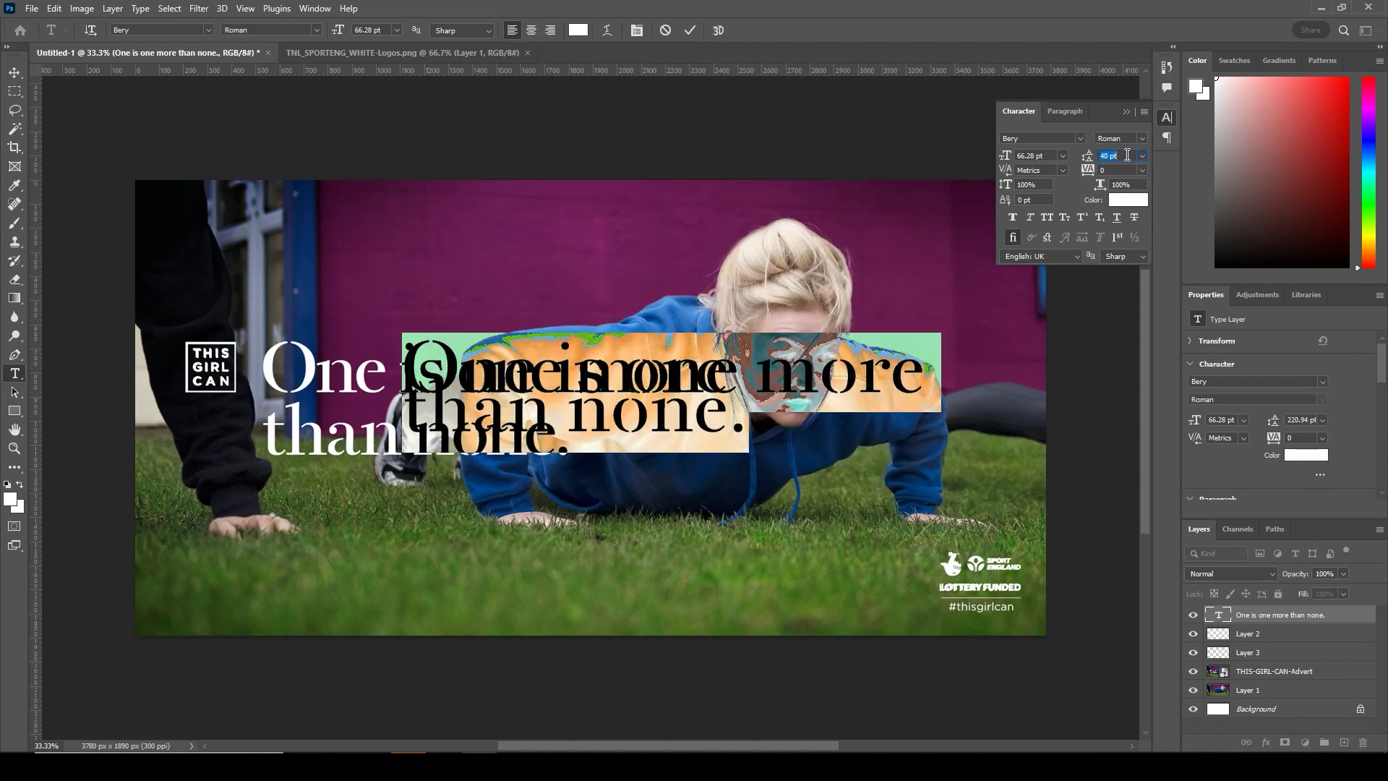
{"action": "key", "text": "Up"}
{"action": "key", "text": "Up"}
{"action": "key", "text": "Up"}
{"action": "key", "text": "Up"}
{"action": "key", "text": "Up"}
{"action": "key", "text": "Up"}
{"action": "key", "text": "Up"}
{"action": "key", "text": "Up"}
{"action": "key", "text": "Up"}
{"action": "key", "text": "Up"}
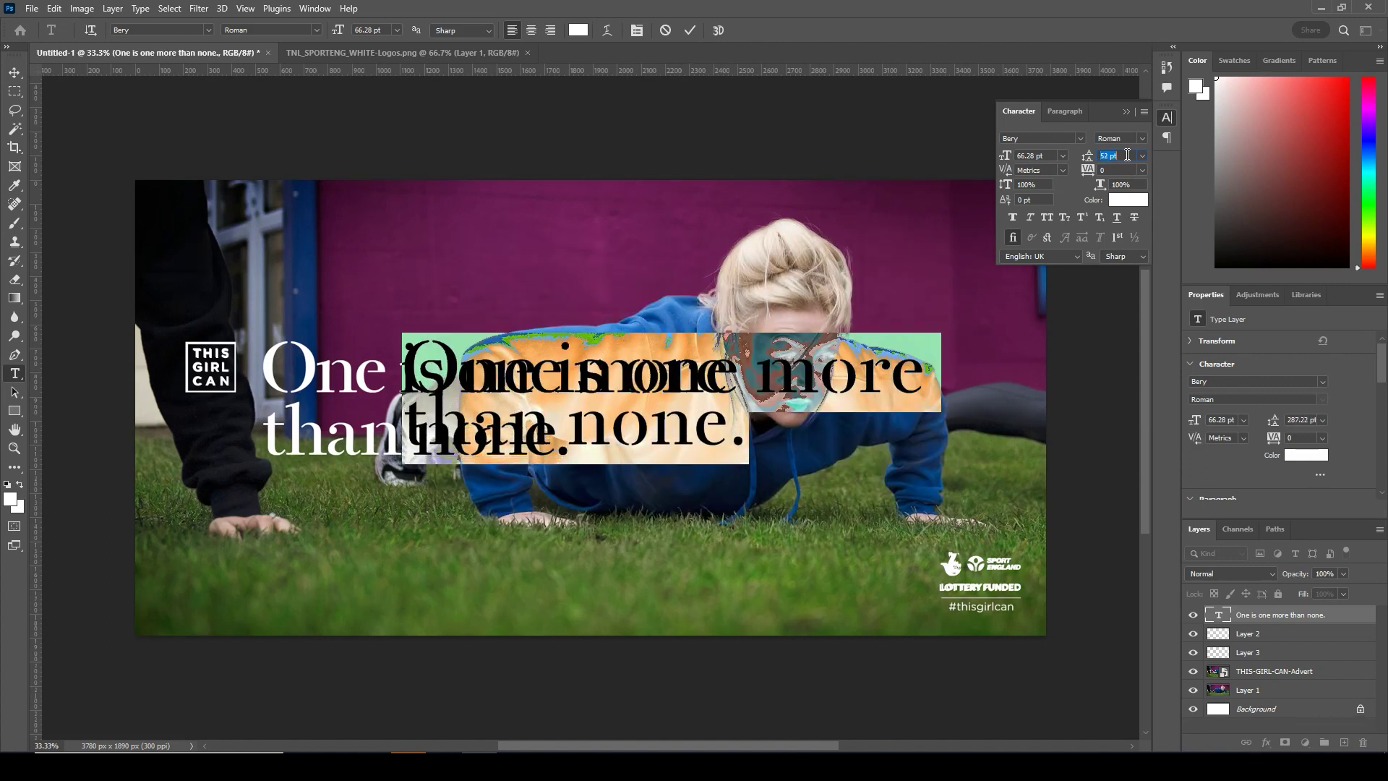
{"action": "key", "text": "Up"}
{"action": "key", "text": "Up"}
{"action": "key", "text": "Up"}
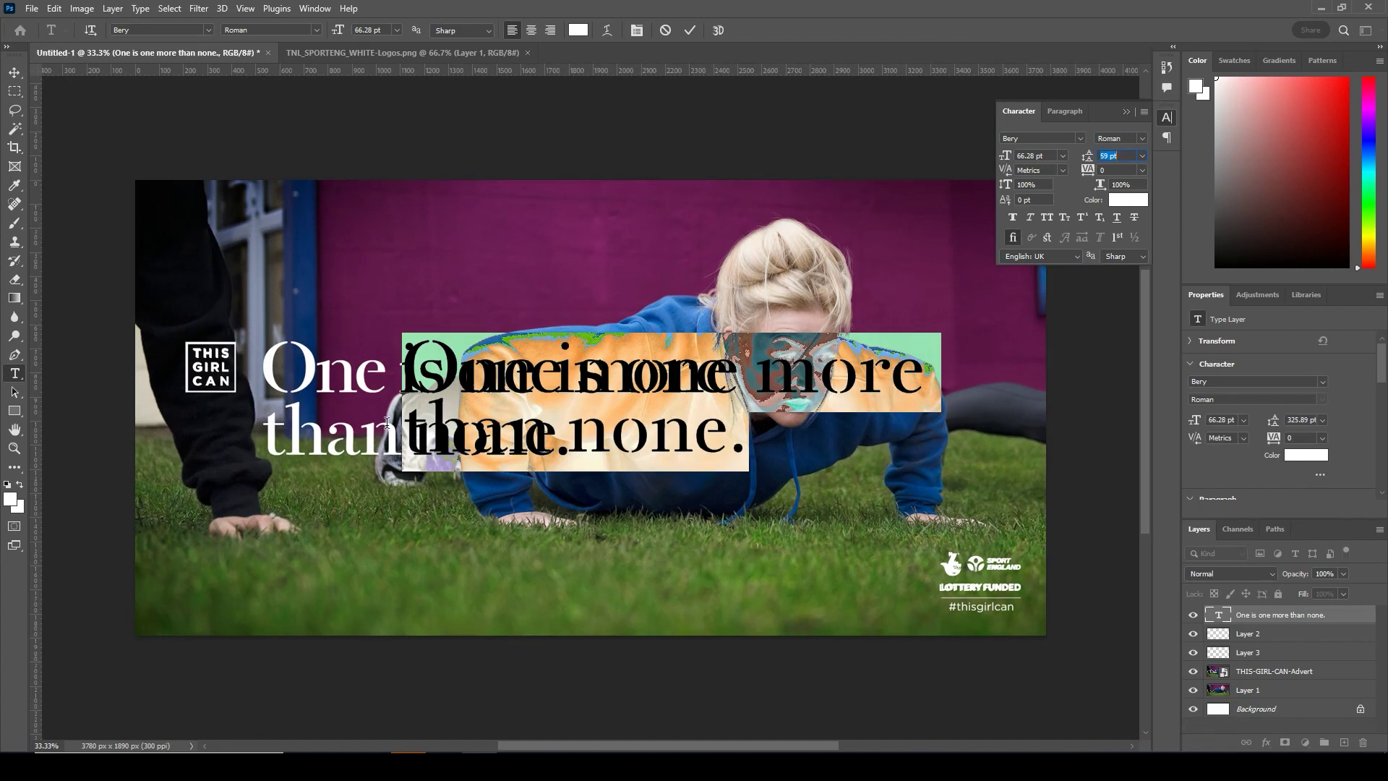
Move the slogan directly below the reference copy and set the tracking of its first line to -20.
{"action": "left_click", "coordinate": [14, 72]}
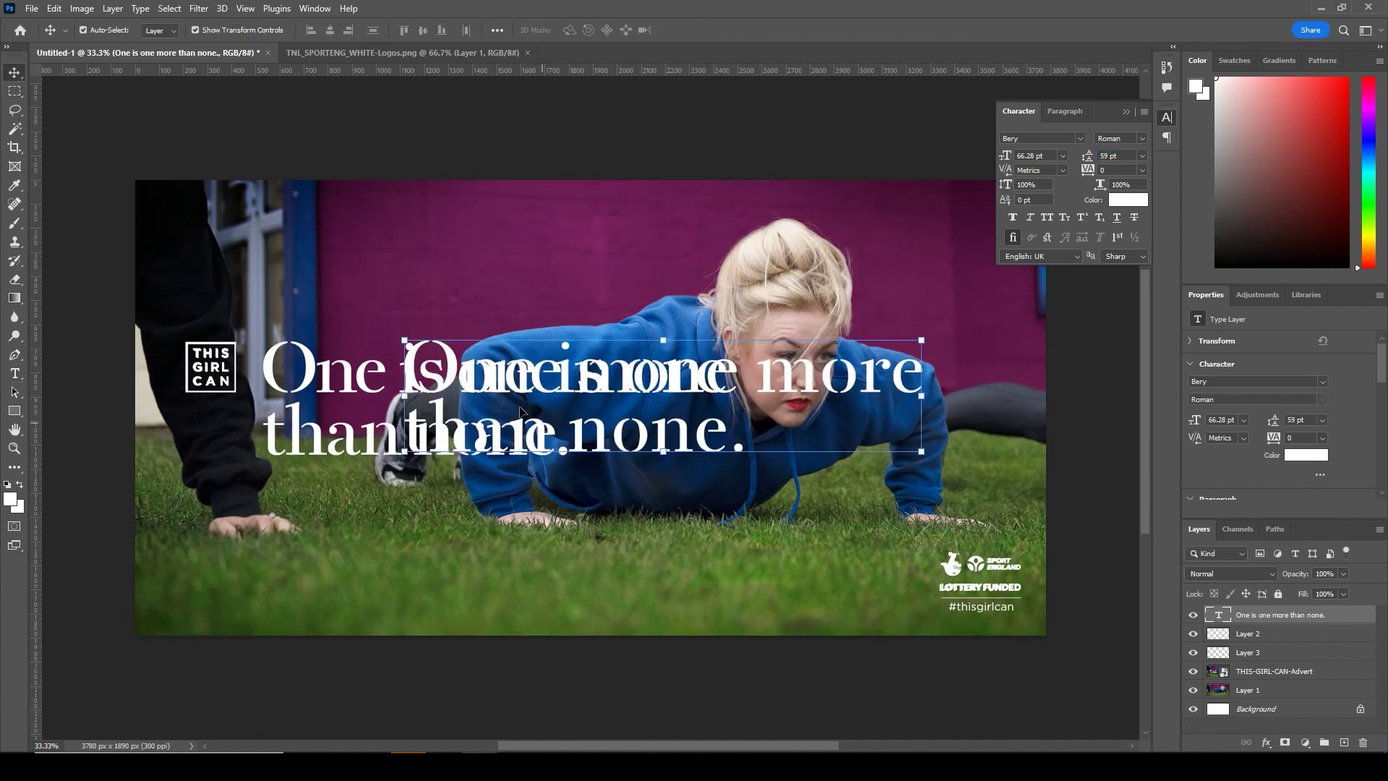
{"action": "left_click_drag", "start_coordinate": [438, 375], "coordinate": [298, 506]}
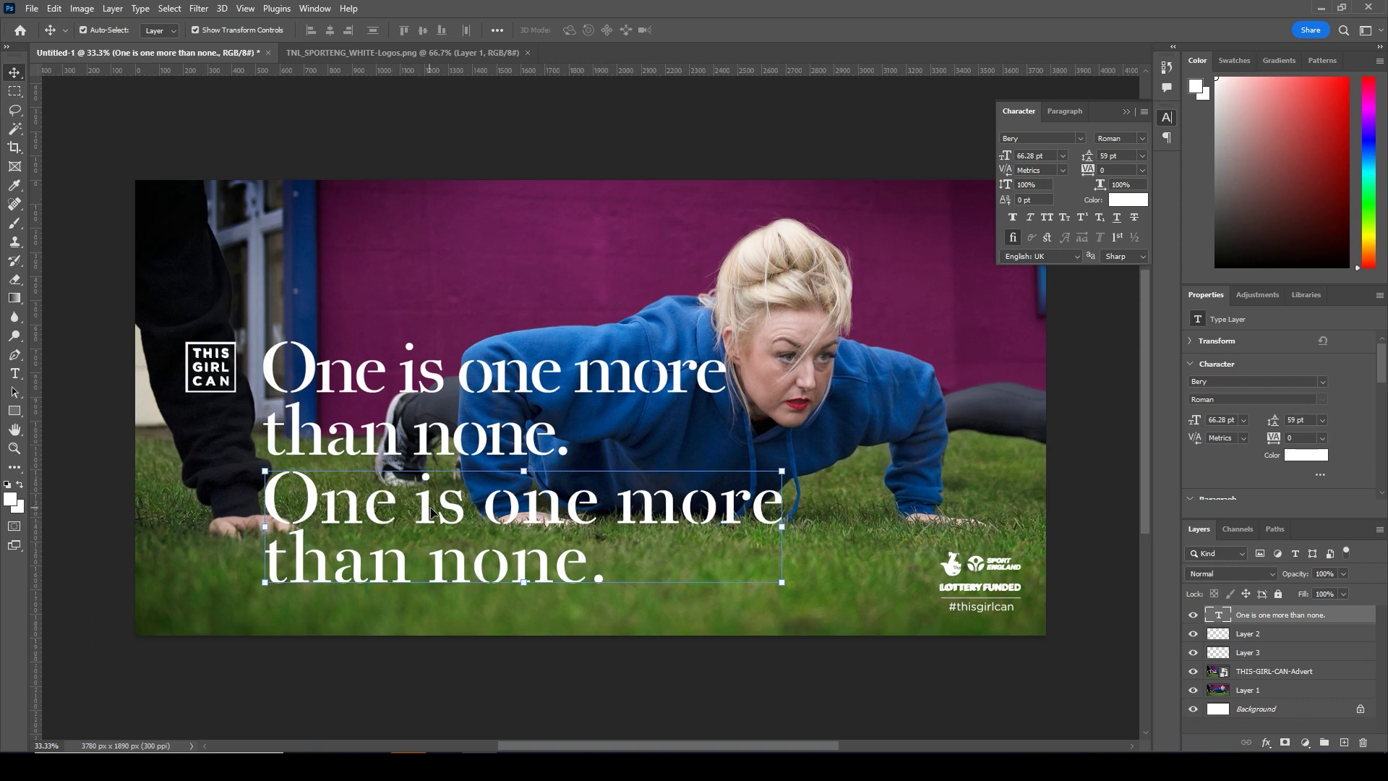
{"action": "left_click", "coordinate": [15, 373]}
{"action": "left_click_drag", "start_coordinate": [265, 499], "coordinate": [808, 499]}
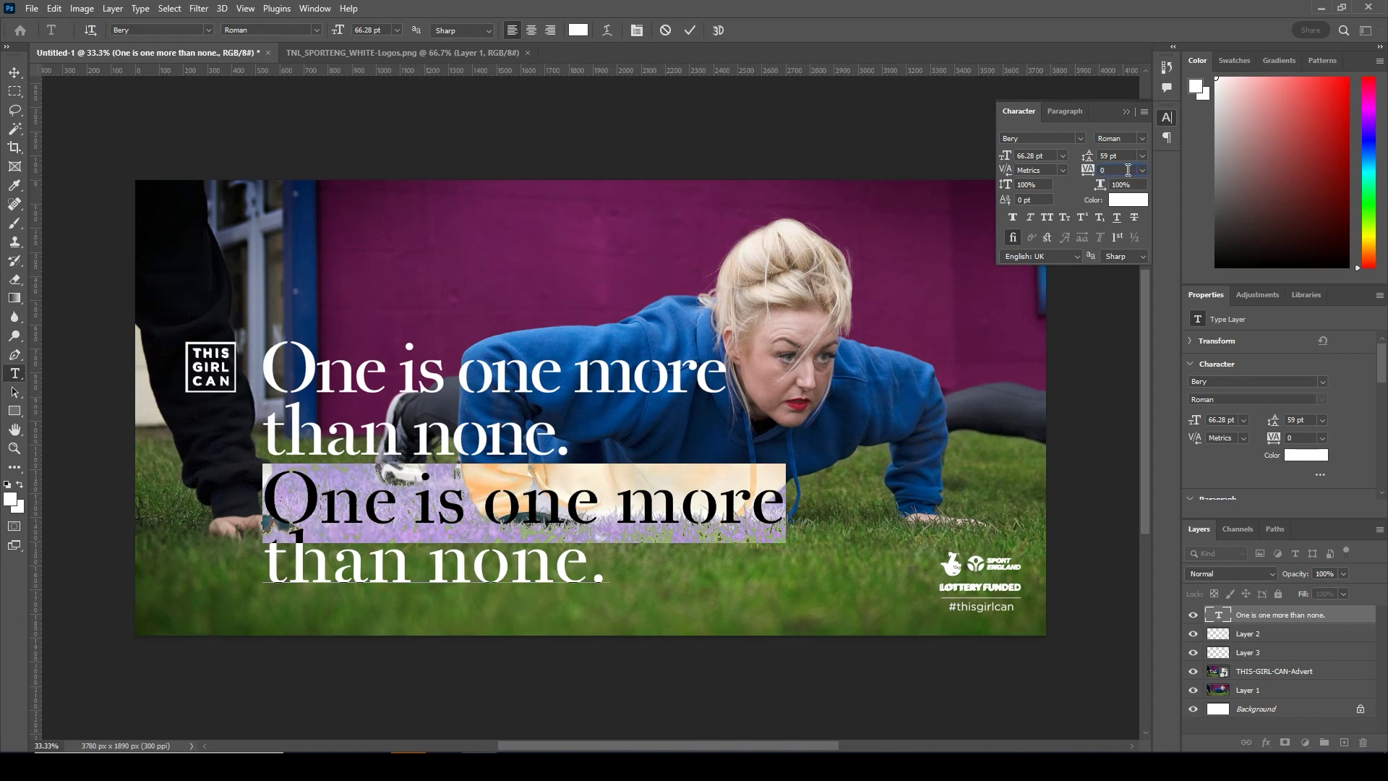
{"action": "left_click", "coordinate": [1128, 169]}
{"action": "key", "text": "Down"}
{"action": "key", "text": "Down"}
{"action": "key", "text": "Down"}
{"action": "key", "text": "Down"}
{"action": "key", "text": "Down"}
{"action": "key", "text": "Down"}
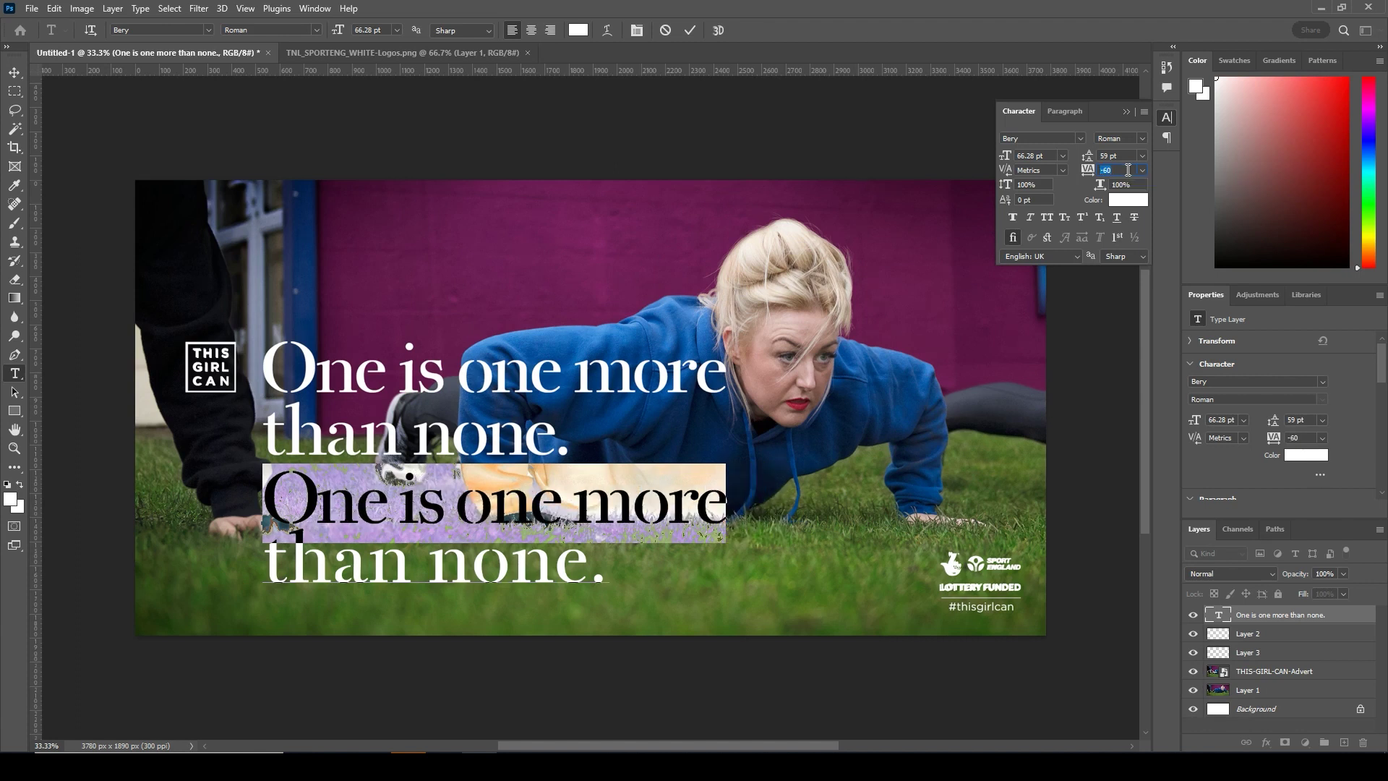
{"action": "key", "text": "Up"}
{"action": "key", "text": "Up"}
{"action": "key", "text": "Up"}
{"action": "key", "text": "Up"}
{"action": "key", "text": "Down"}
{"action": "key", "text": "Down"}
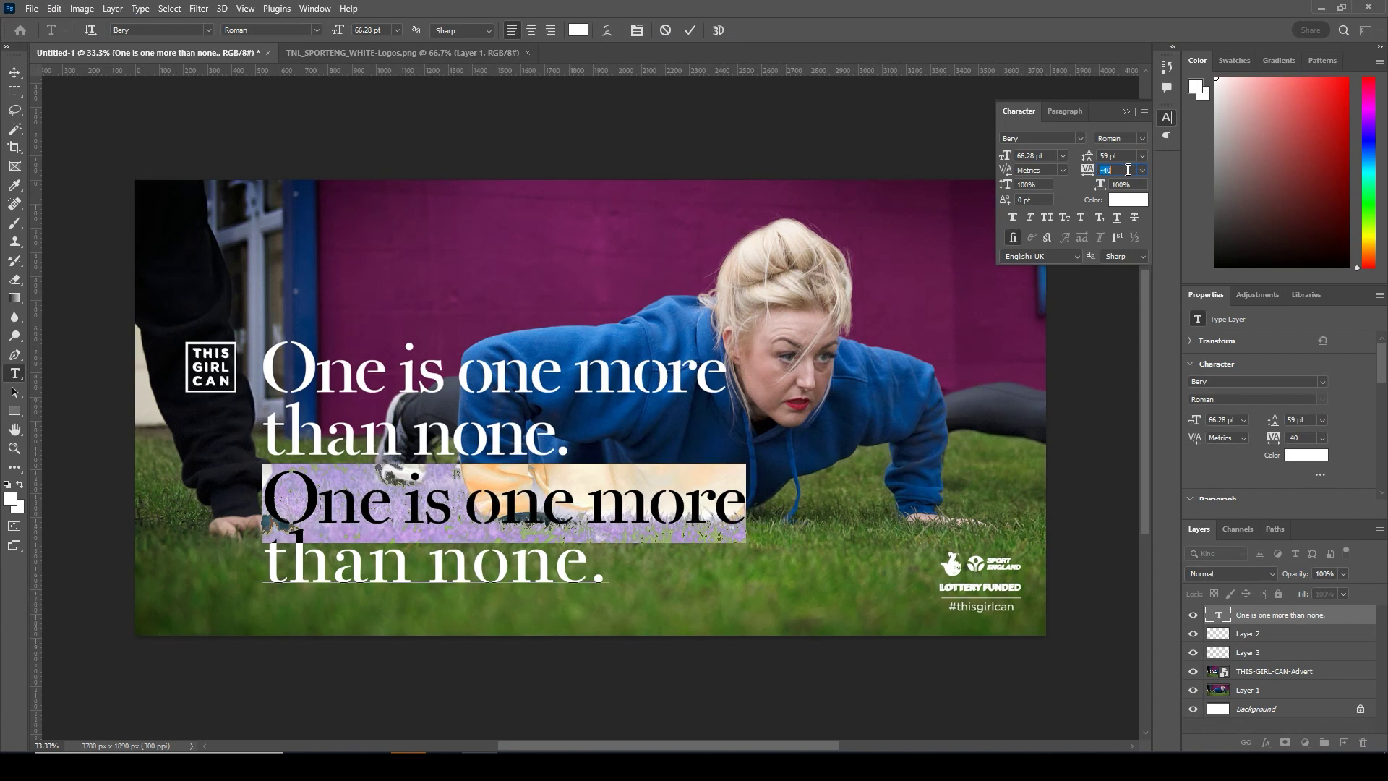
{"action": "key", "text": "Up"}
{"action": "key", "text": "Up"}
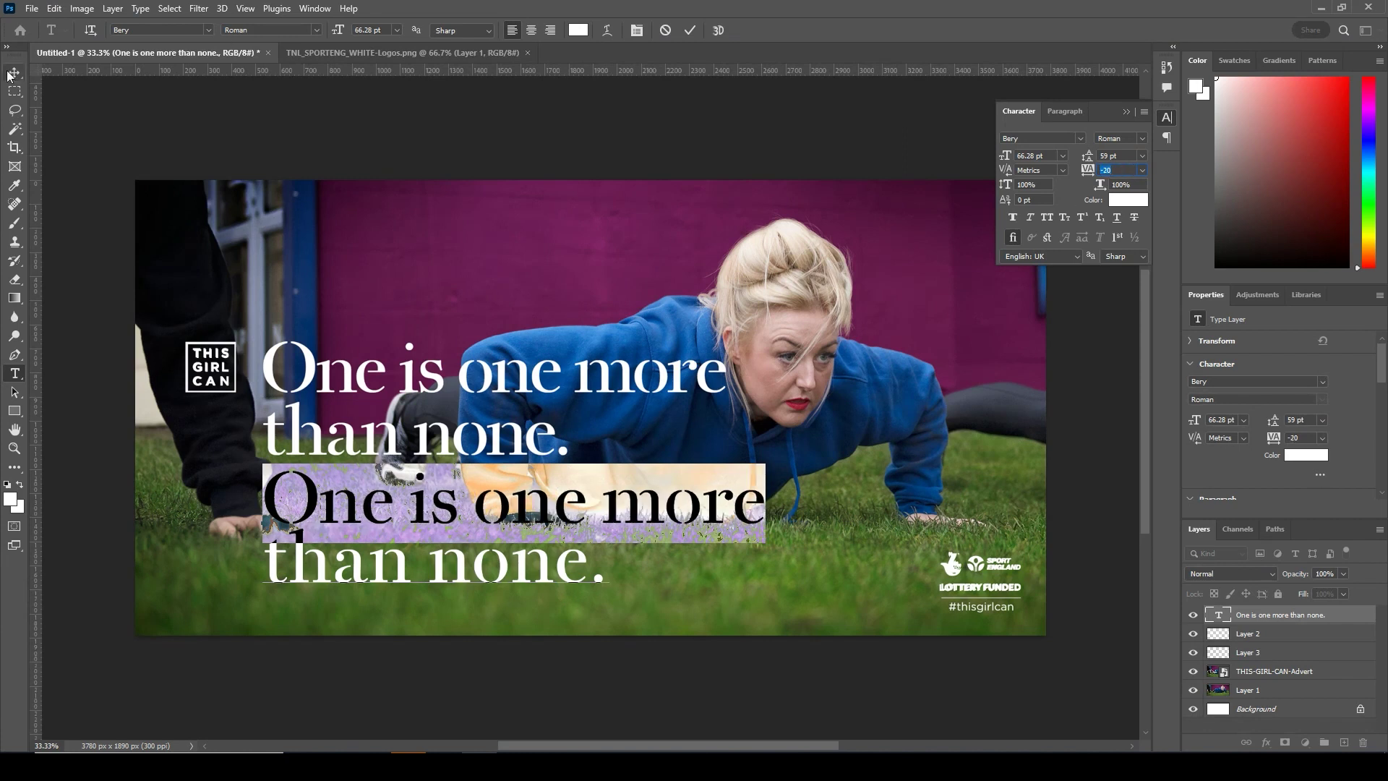
{"action": "key", "text": "ctrl+Return"}
Align the slogan over the reference copy beside the This Girl Can logo, then hide the reference advert and deselect the text.
{"action": "mouse_move", "coordinate": [313, 511]}
{"action": "left_mouse_down"}
{"action": "mouse_move", "coordinate": [310, 325]}
{"action": "mouse_move", "coordinate": [289, 519]}
{"action": "mouse_move", "coordinate": [308, 519]}
{"action": "left_mouse_up"}
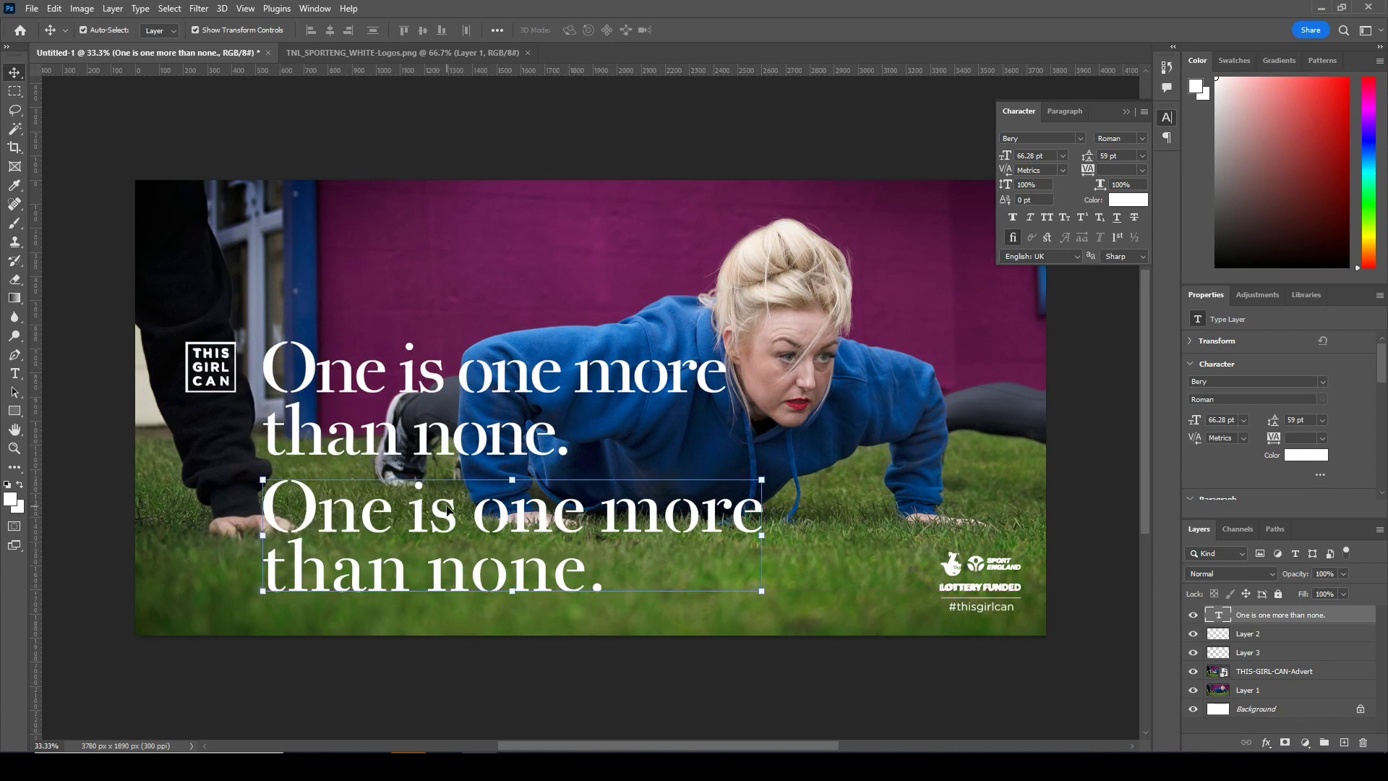
{"action": "left_click", "coordinate": [1192, 671]}
{"action": "left_click_drag", "start_coordinate": [479, 522], "coordinate": [500, 396]}
{"action": "left_click", "coordinate": [1193, 671]}
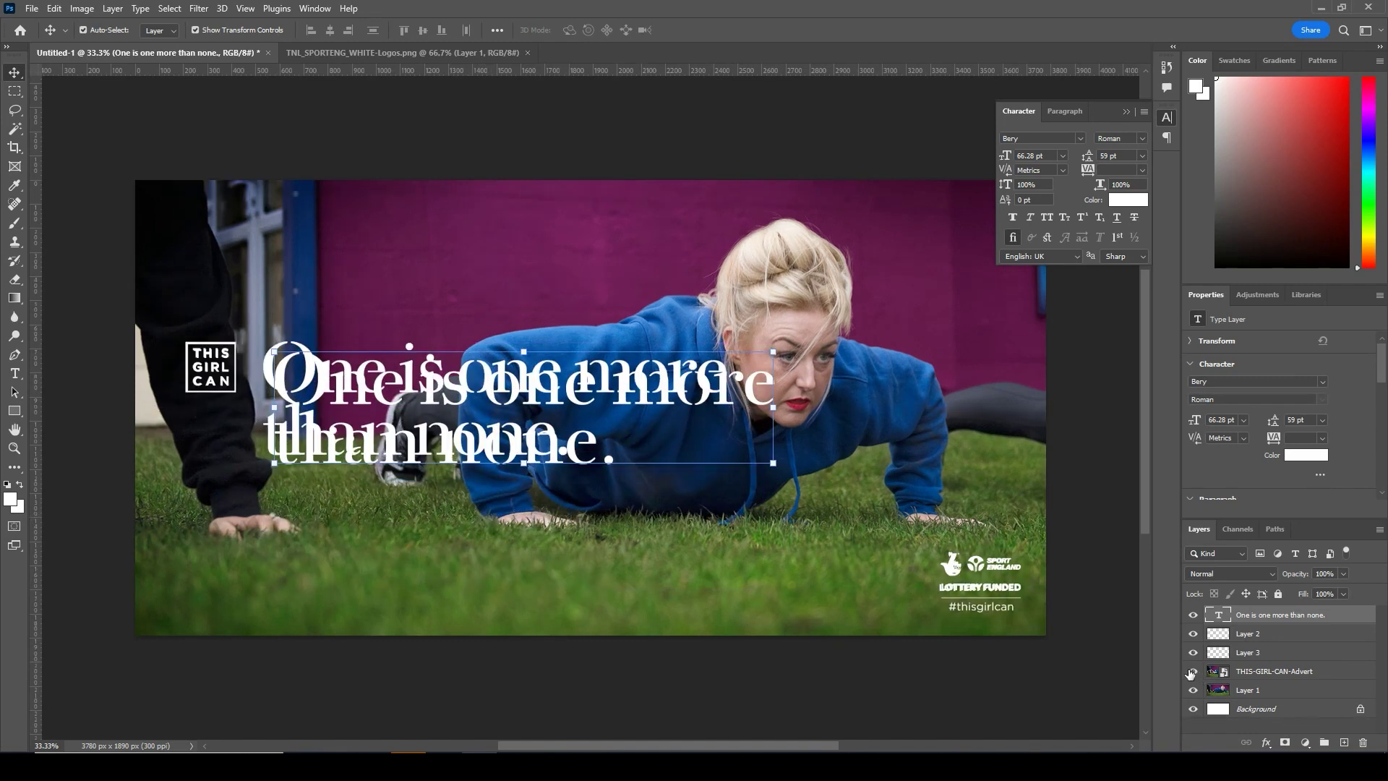
{"action": "left_click_drag", "start_coordinate": [728, 402], "coordinate": [713, 386]}
{"action": "mouse_move", "coordinate": [767, 347]}
{"action": "left_mouse_down"}
{"action": "mouse_move", "coordinate": [736, 348]}
{"action": "mouse_move", "coordinate": [761, 345]}
{"action": "left_mouse_up"}
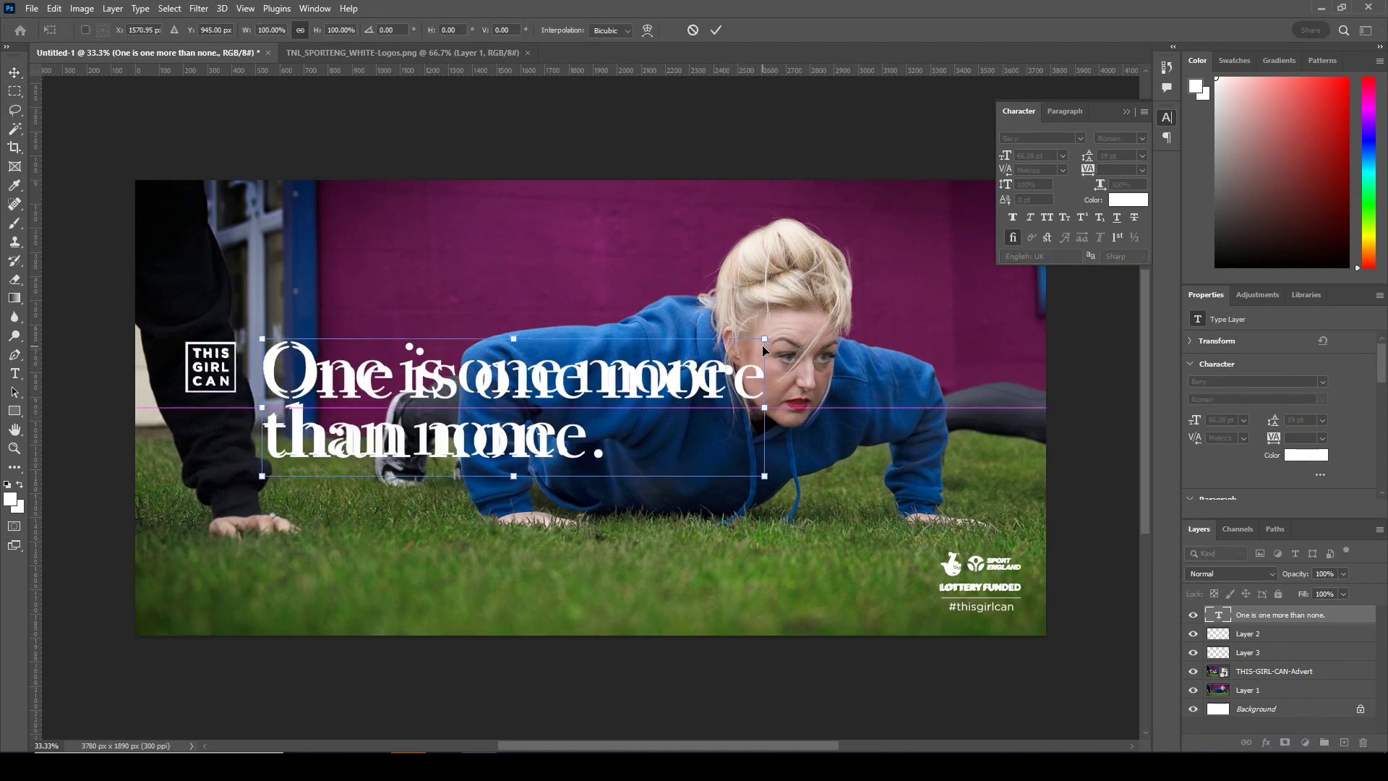
{"action": "key", "text": "Return"}
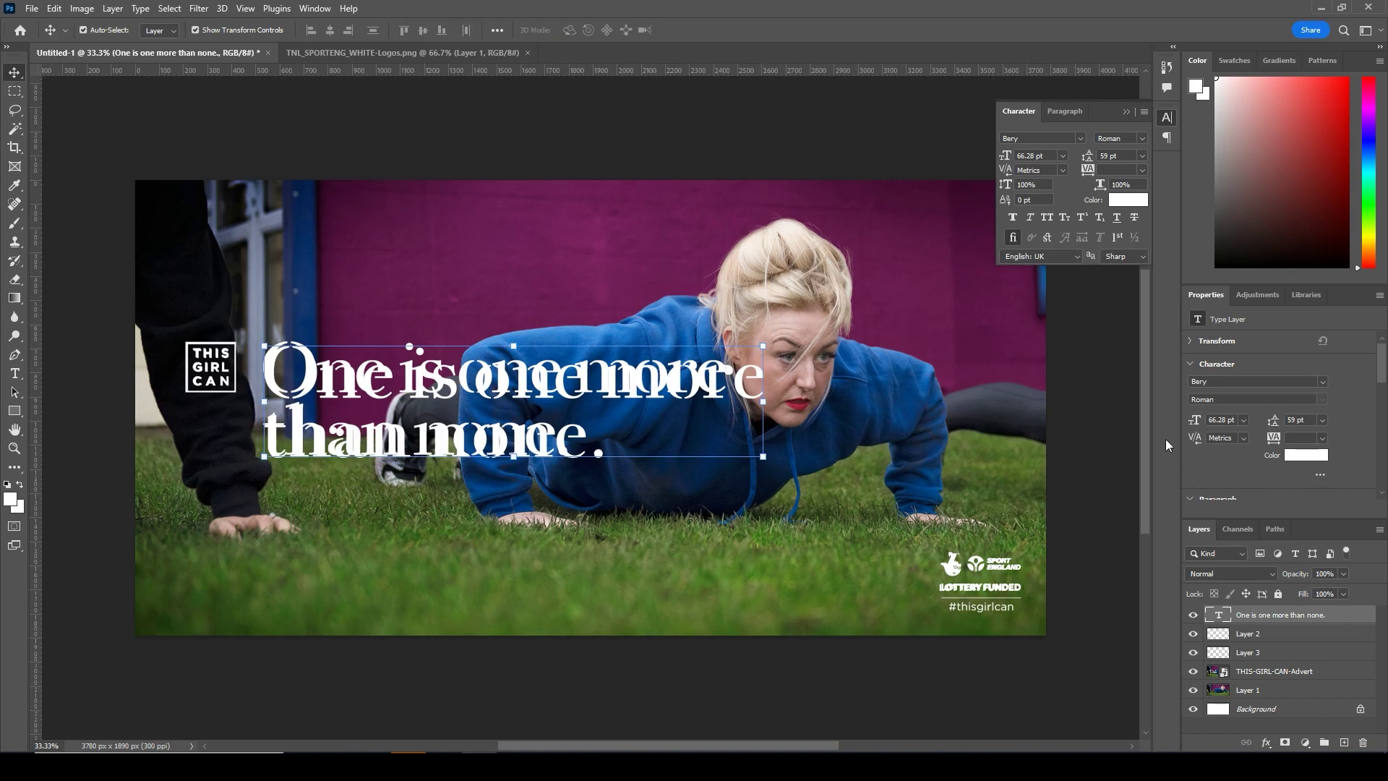
{"action": "left_click", "coordinate": [1194, 673]}
{"action": "left_click", "coordinate": [815, 132]}
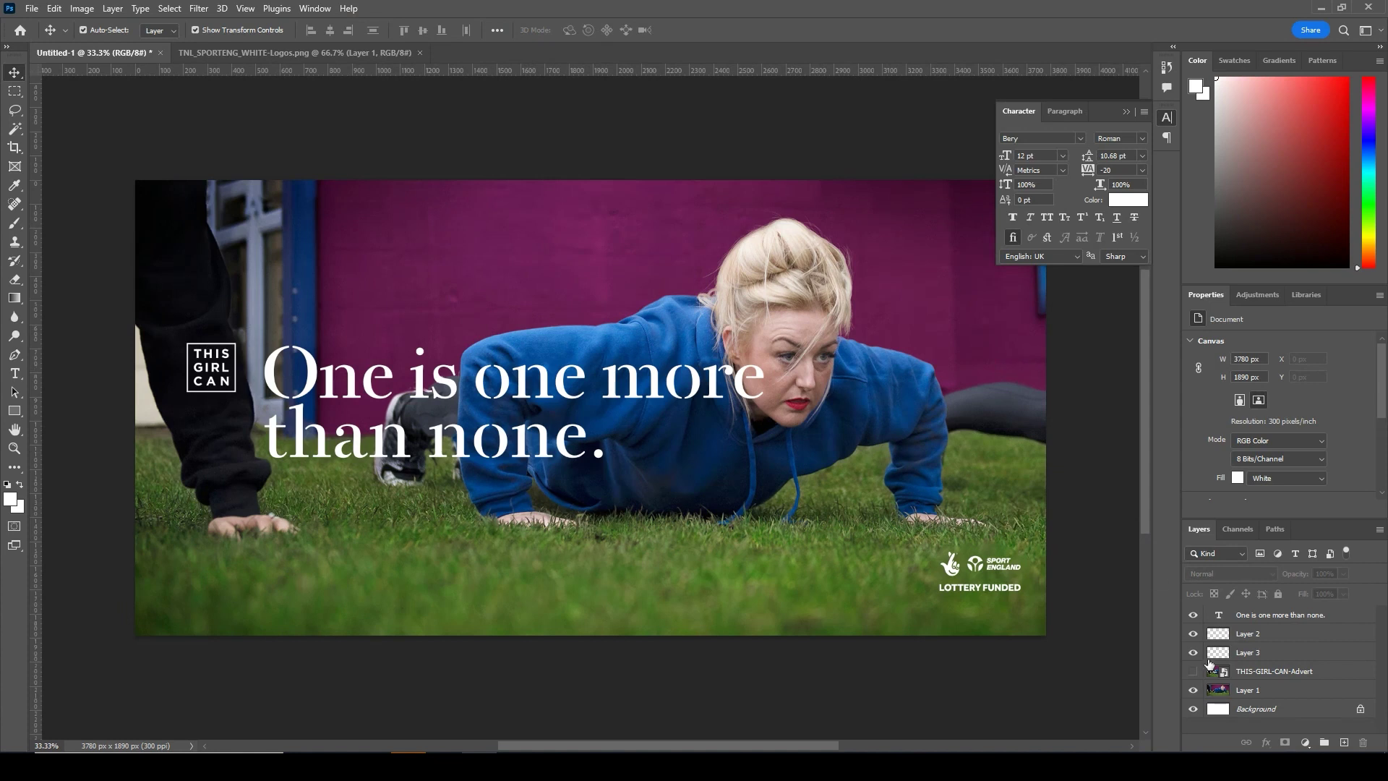
Toggle the slogan, Layer 3 and Layer 2 off and on to check what each layer contains.
{"action": "left_click", "coordinate": [1193, 617]}
{"action": "left_click", "coordinate": [1193, 617]}
{"action": "left_click", "coordinate": [1193, 616]}
{"action": "left_click", "coordinate": [1193, 616]}
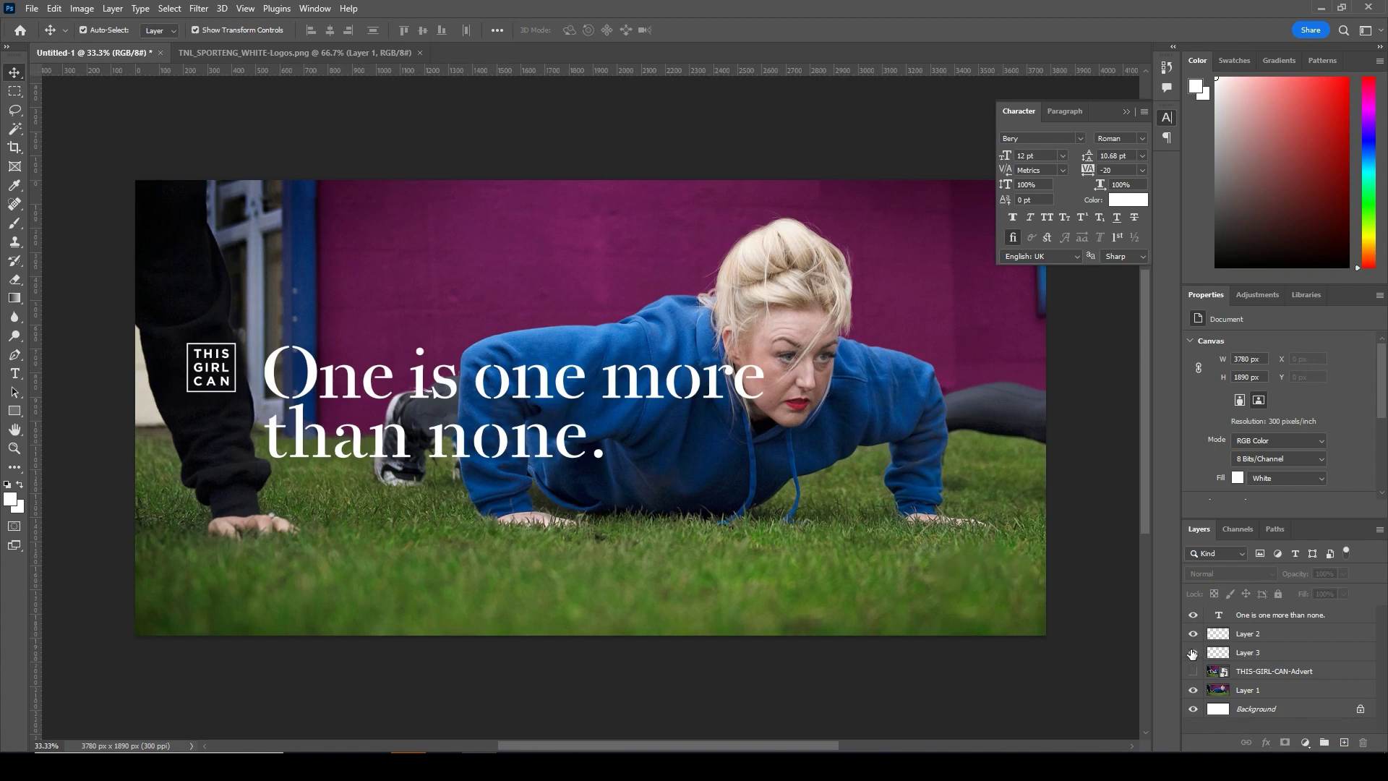
{"action": "left_click", "coordinate": [1192, 653]}
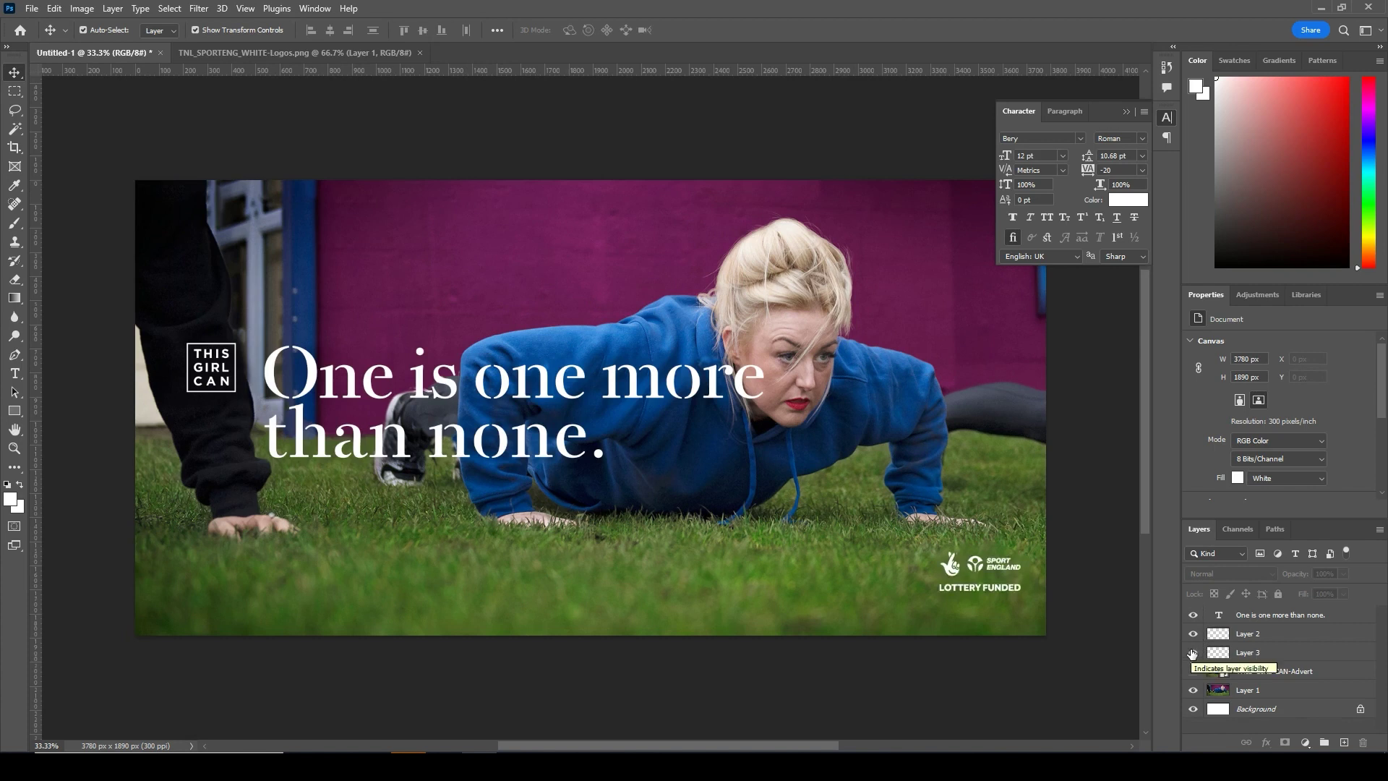
{"action": "left_click", "coordinate": [1193, 653]}
{"action": "left_click", "coordinate": [1193, 653]}
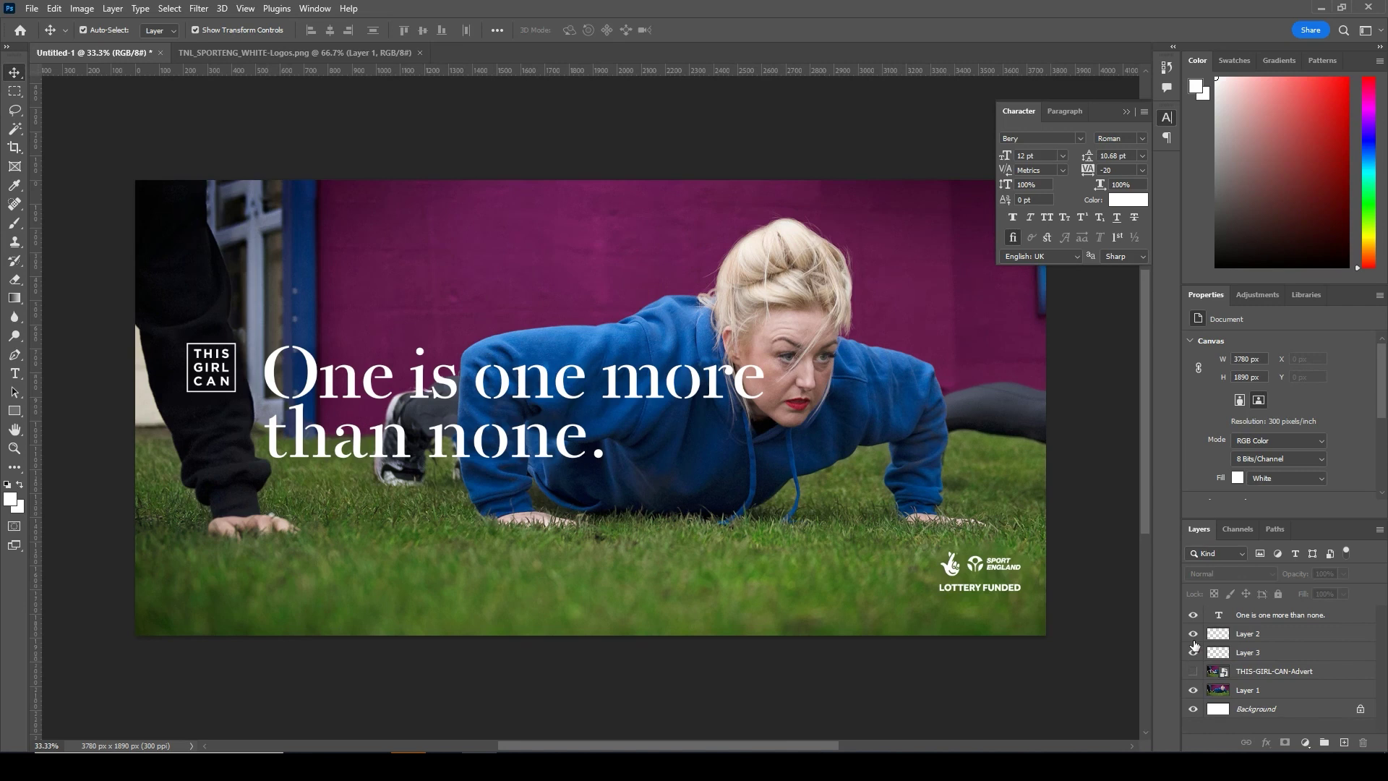
{"action": "left_click", "coordinate": [1194, 635]}
{"action": "left_click", "coordinate": [1194, 635]}
Switch to File Explorer and install the Gotham Book font from the Hashtag Font folder in This Girl Can Demo.
{"action": "left_click", "coordinate": [373, 766]}
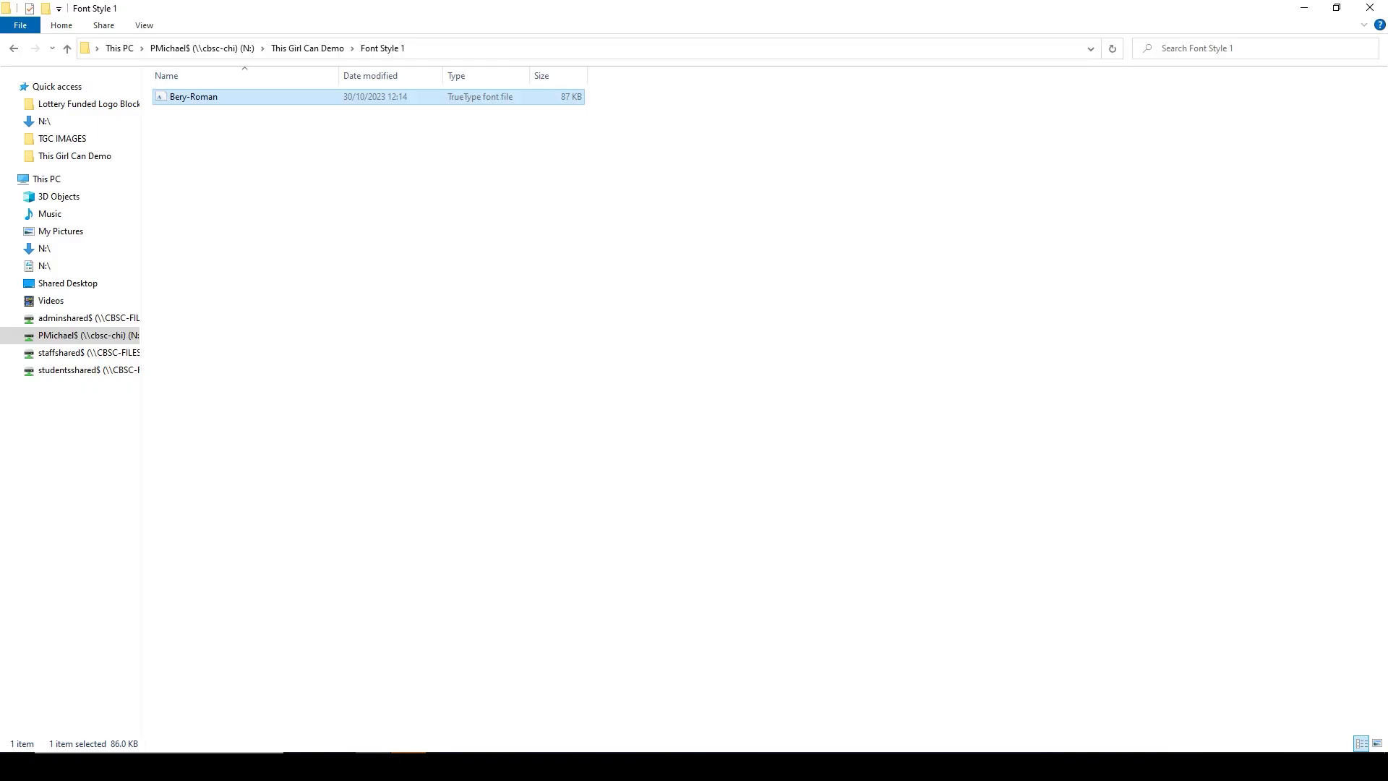
{"action": "left_click", "coordinate": [307, 48]}
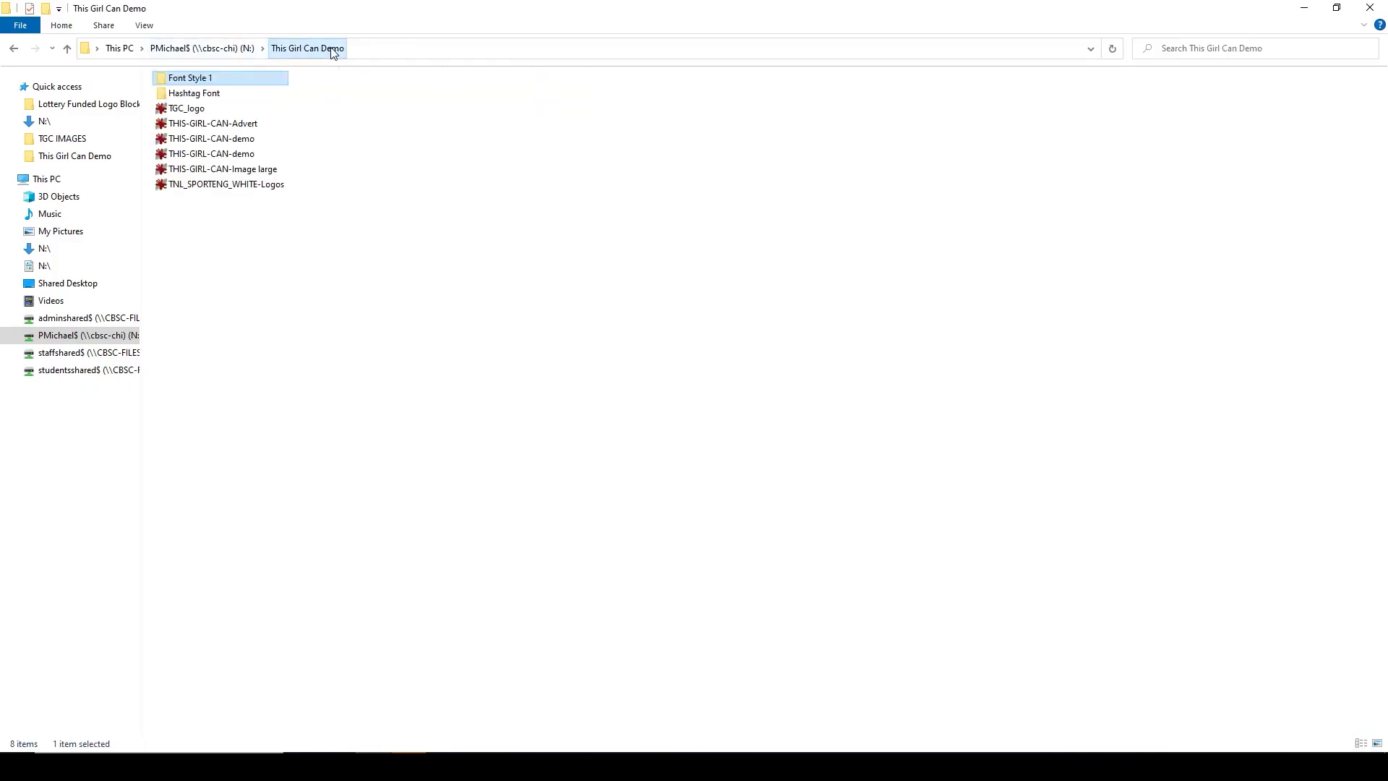
{"action": "double_click", "coordinate": [213, 95]}
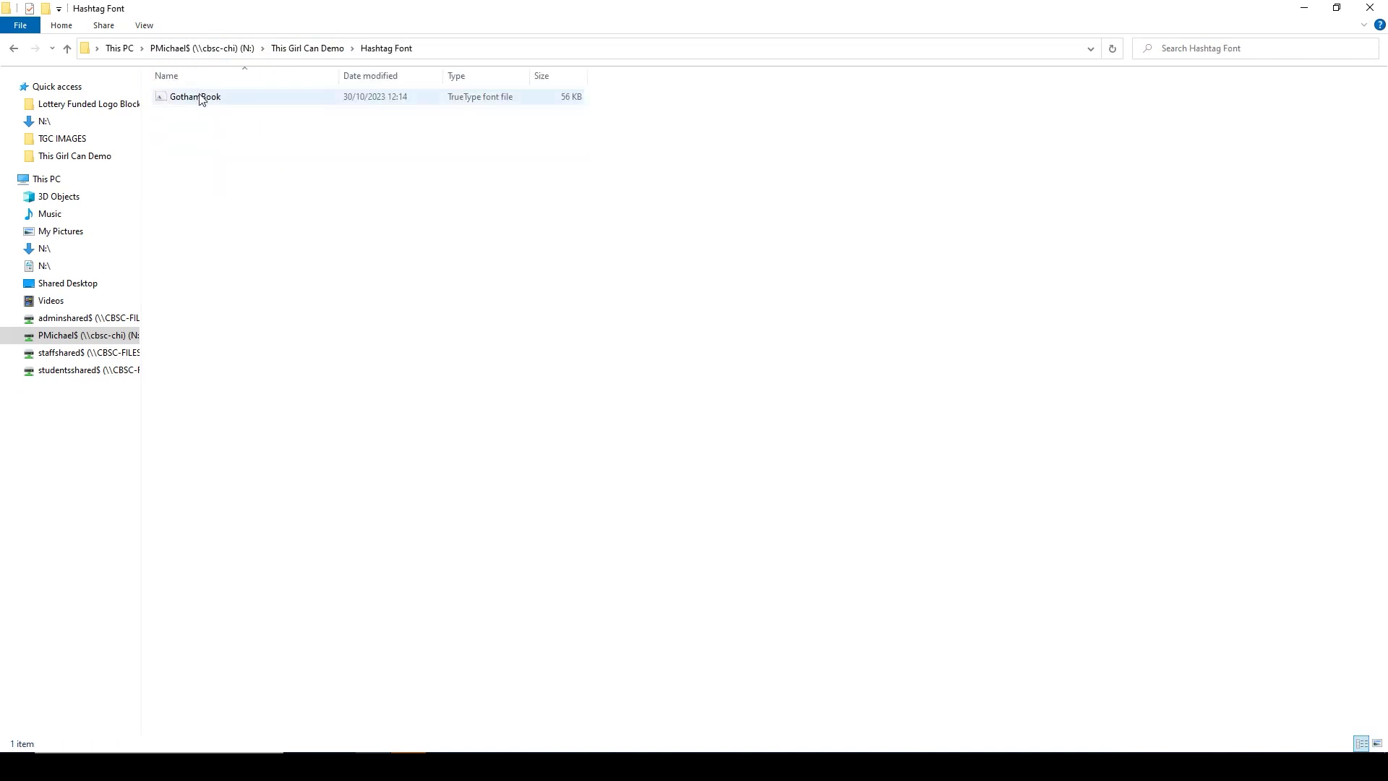
{"action": "double_click", "coordinate": [201, 97]}
{"action": "left_click", "coordinate": [160, 133]}
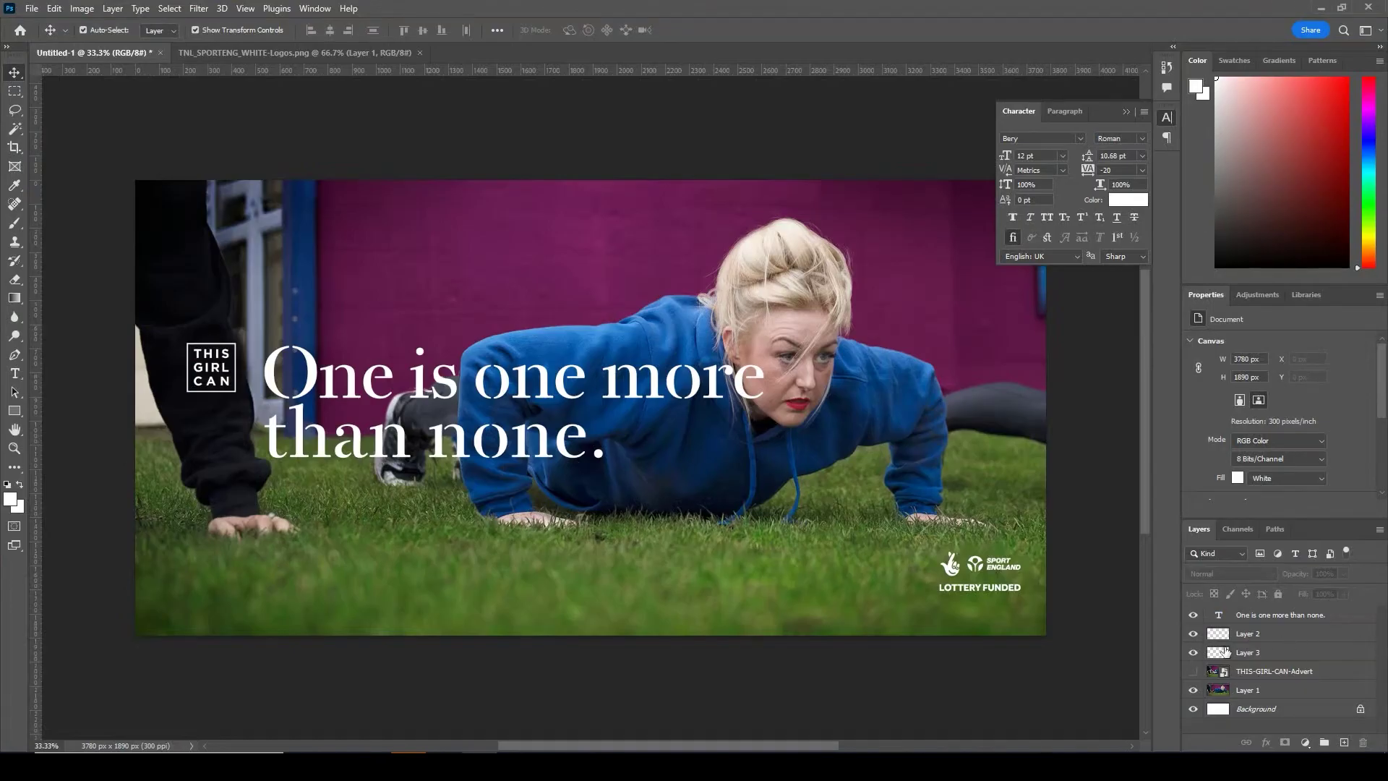
Back in Photoshop, check the hashtag in the reference advert and add the text "#thisgirlcan" on the grass below the slogan.
{"action": "left_click", "coordinate": [1193, 671]}
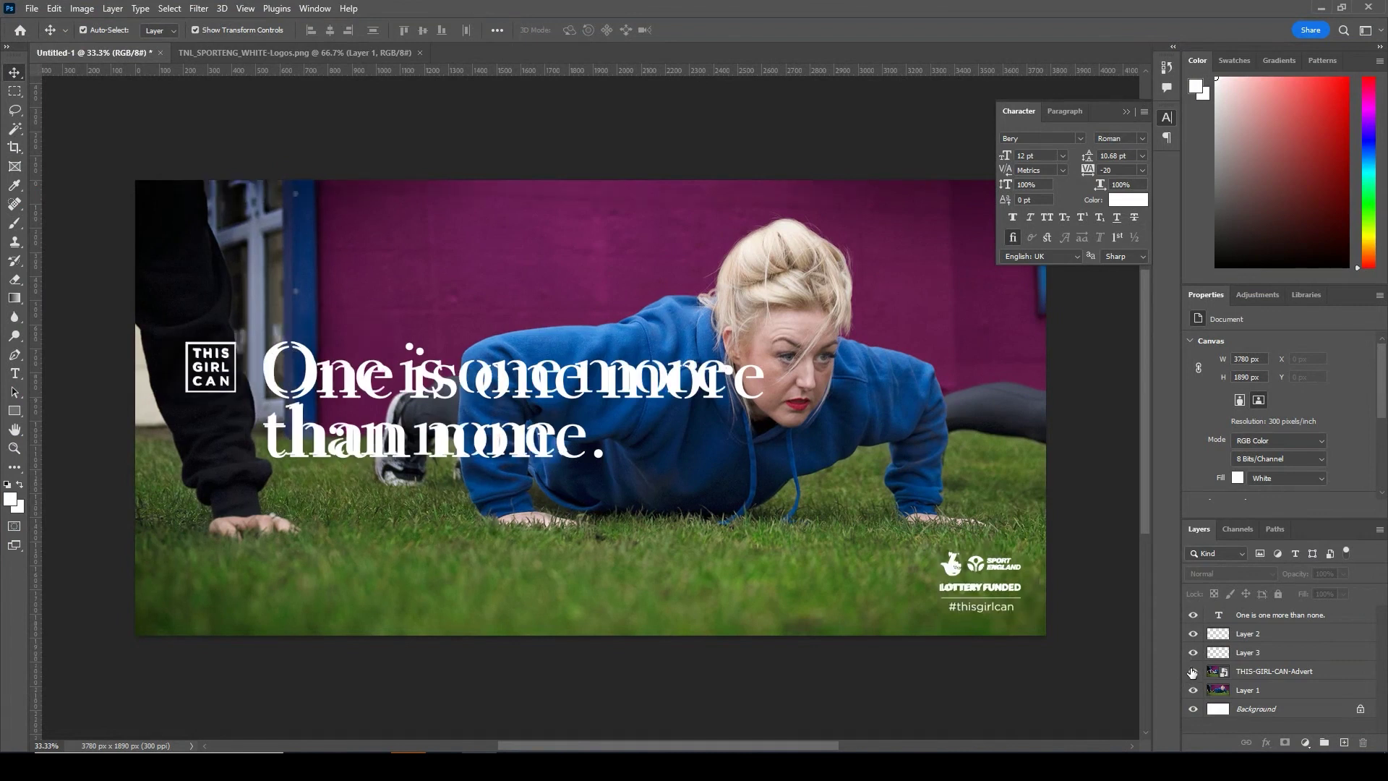
{"action": "left_click", "coordinate": [1193, 671]}
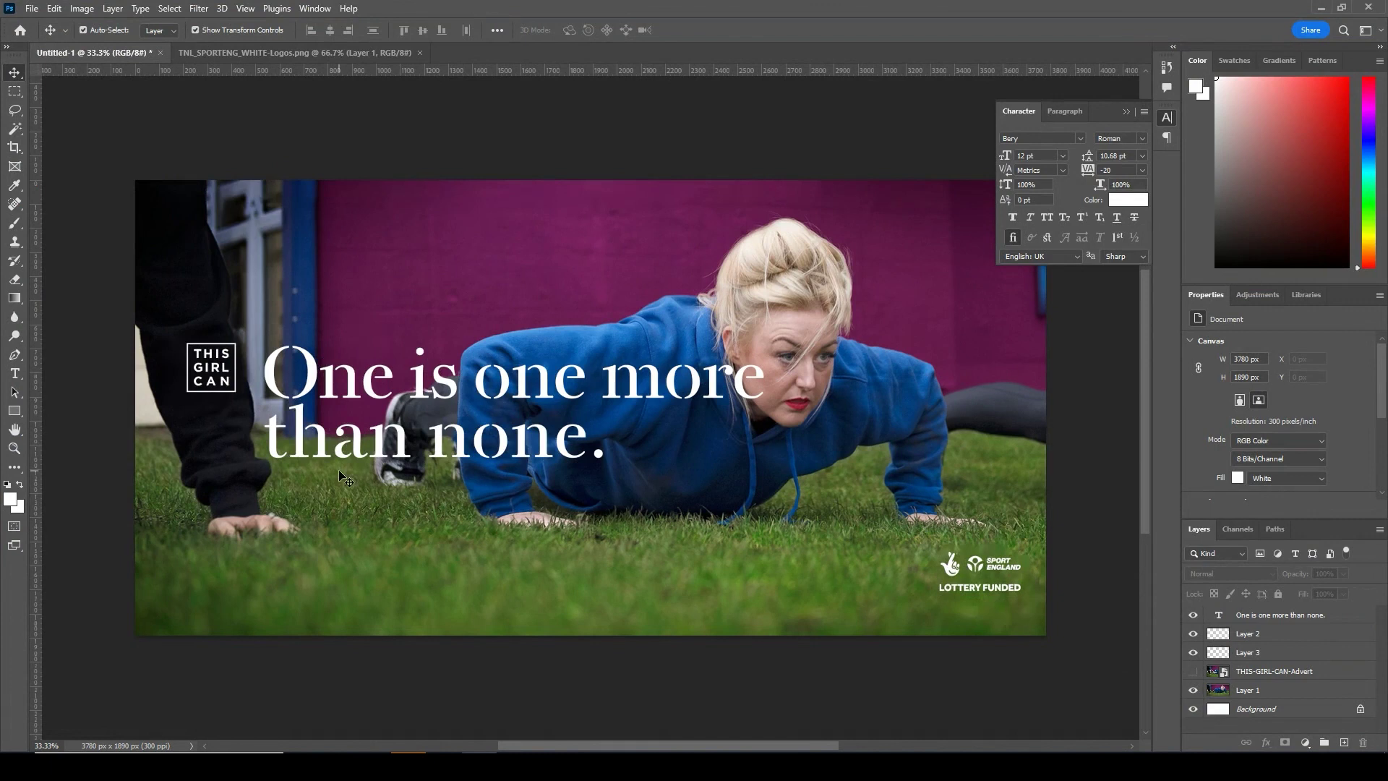
{"action": "left_click", "coordinate": [15, 373]}
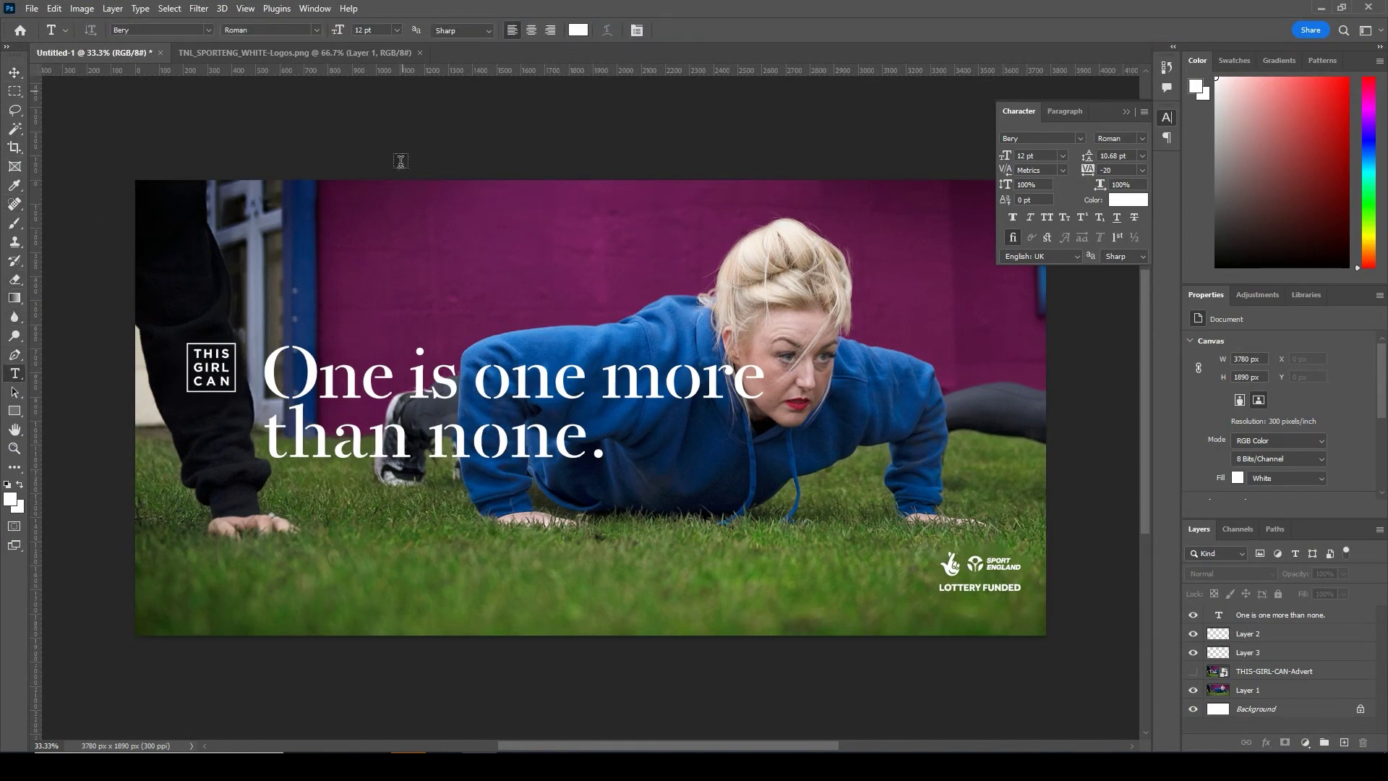
{"action": "left_click", "coordinate": [515, 563]}
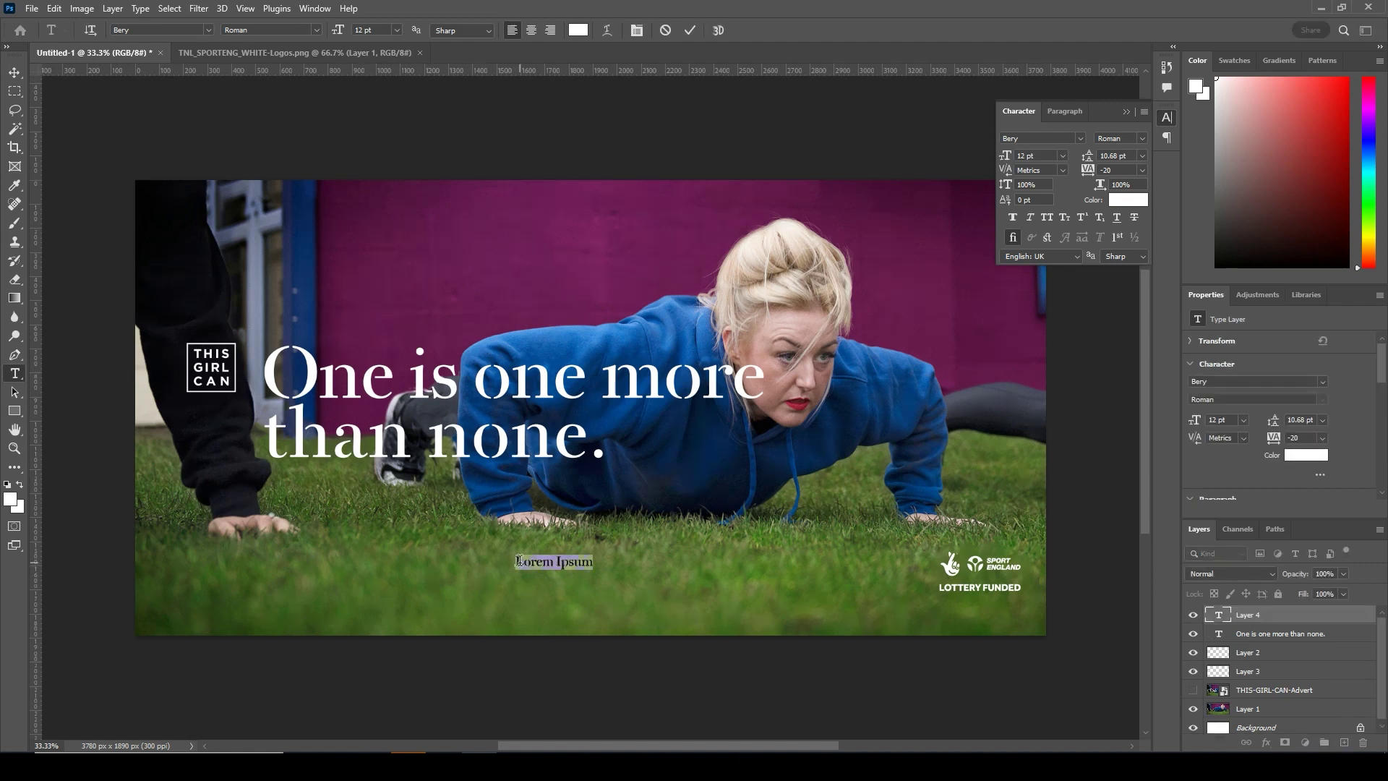
{"action": "key", "text": "BackSpace"}
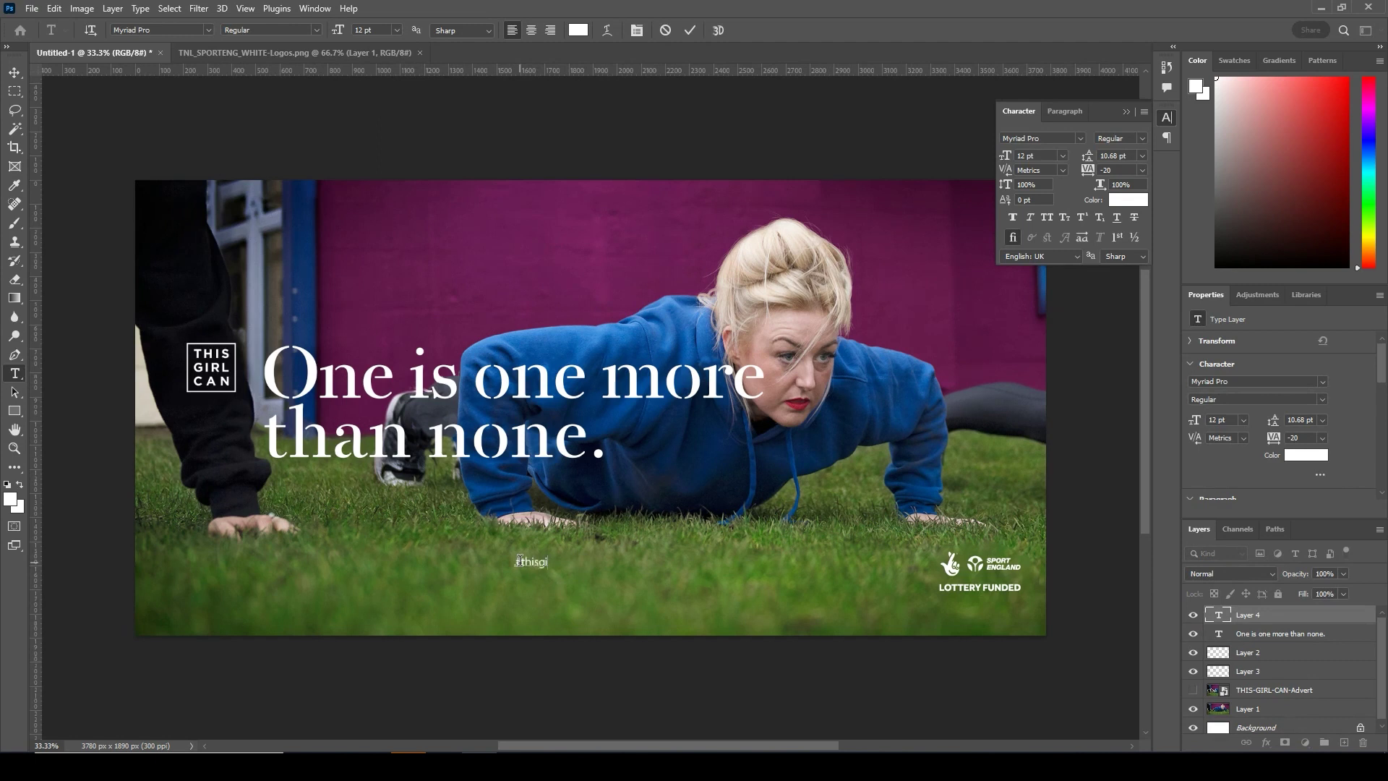
{"action": "type", "text": "#thisgirlcan"}
Set the font of the whole #thisgirlcan text to Gotham Book.
{"action": "key", "text": "ctrl+a"}
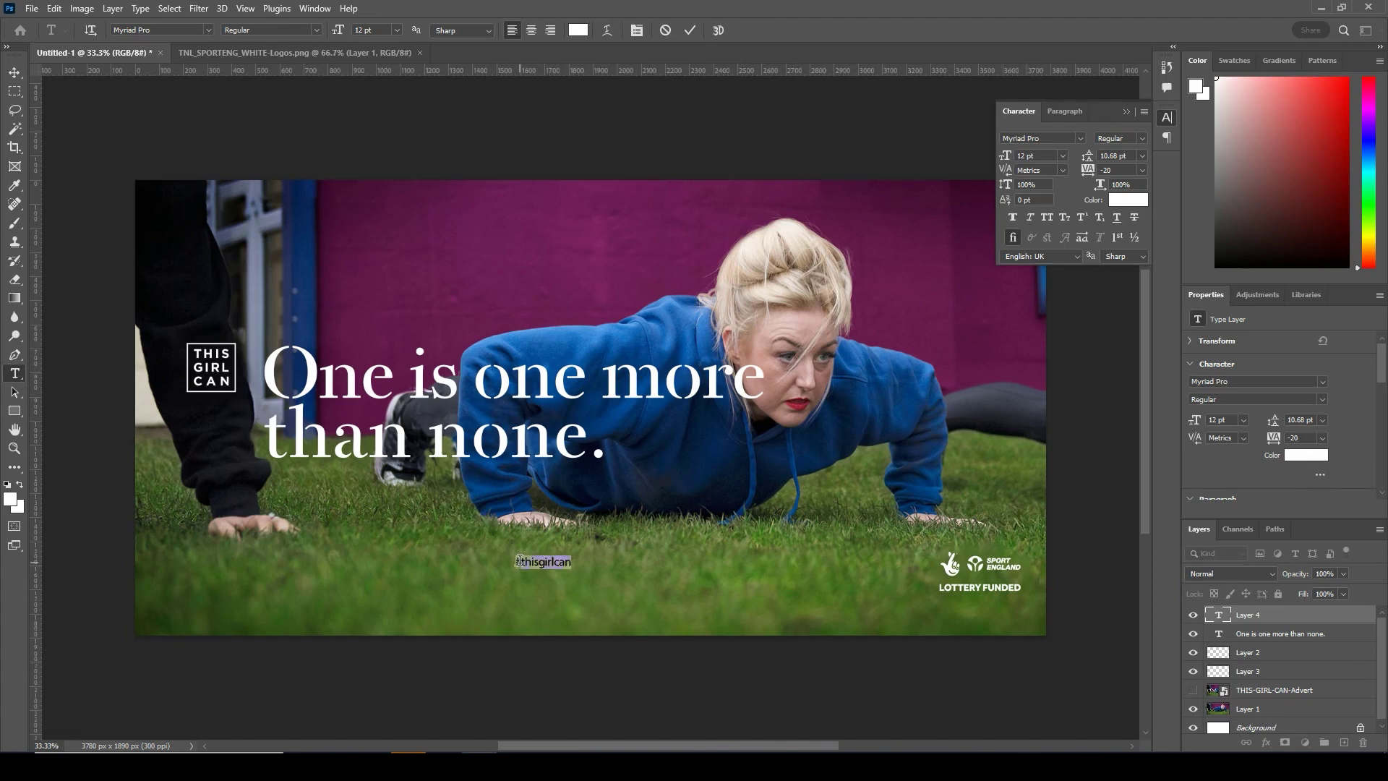
{"action": "left_click", "coordinate": [208, 30]}
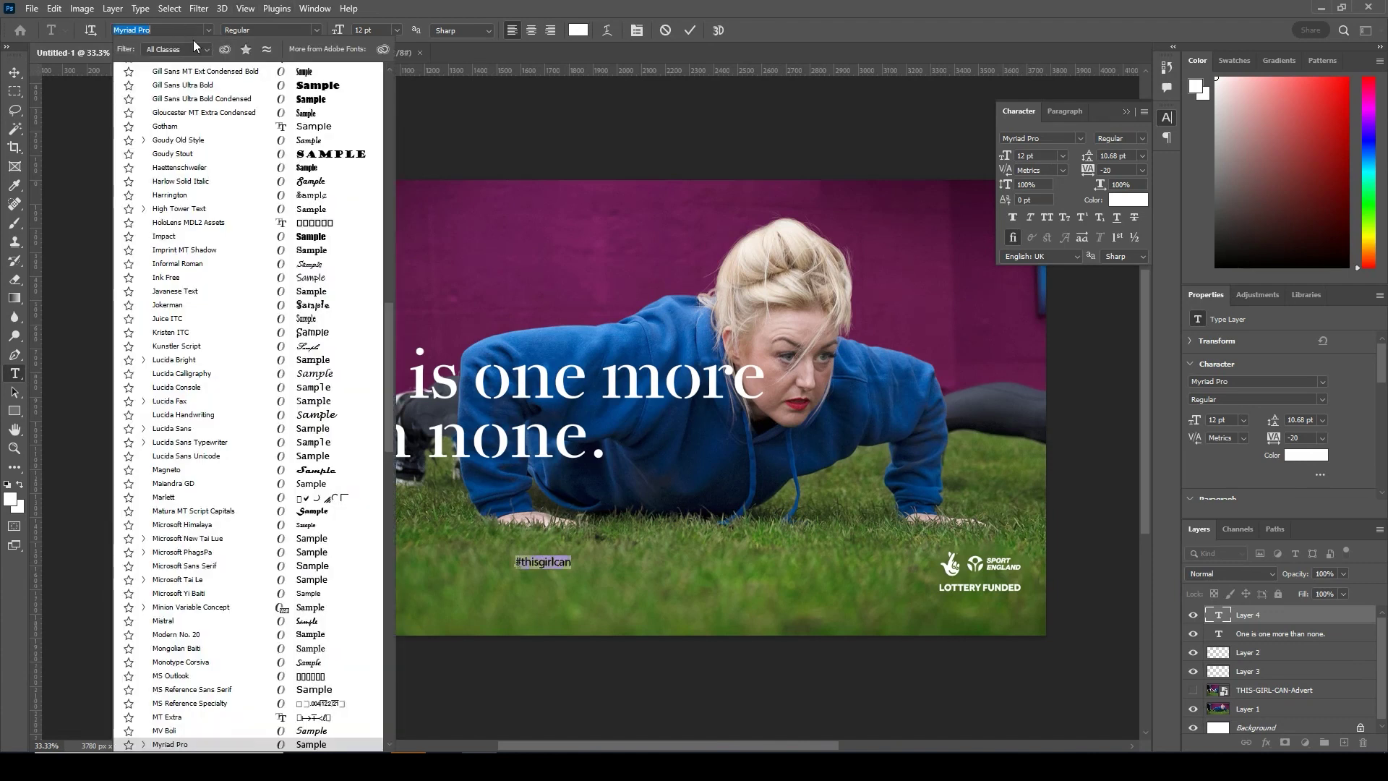
{"action": "type", "text": "goth"}
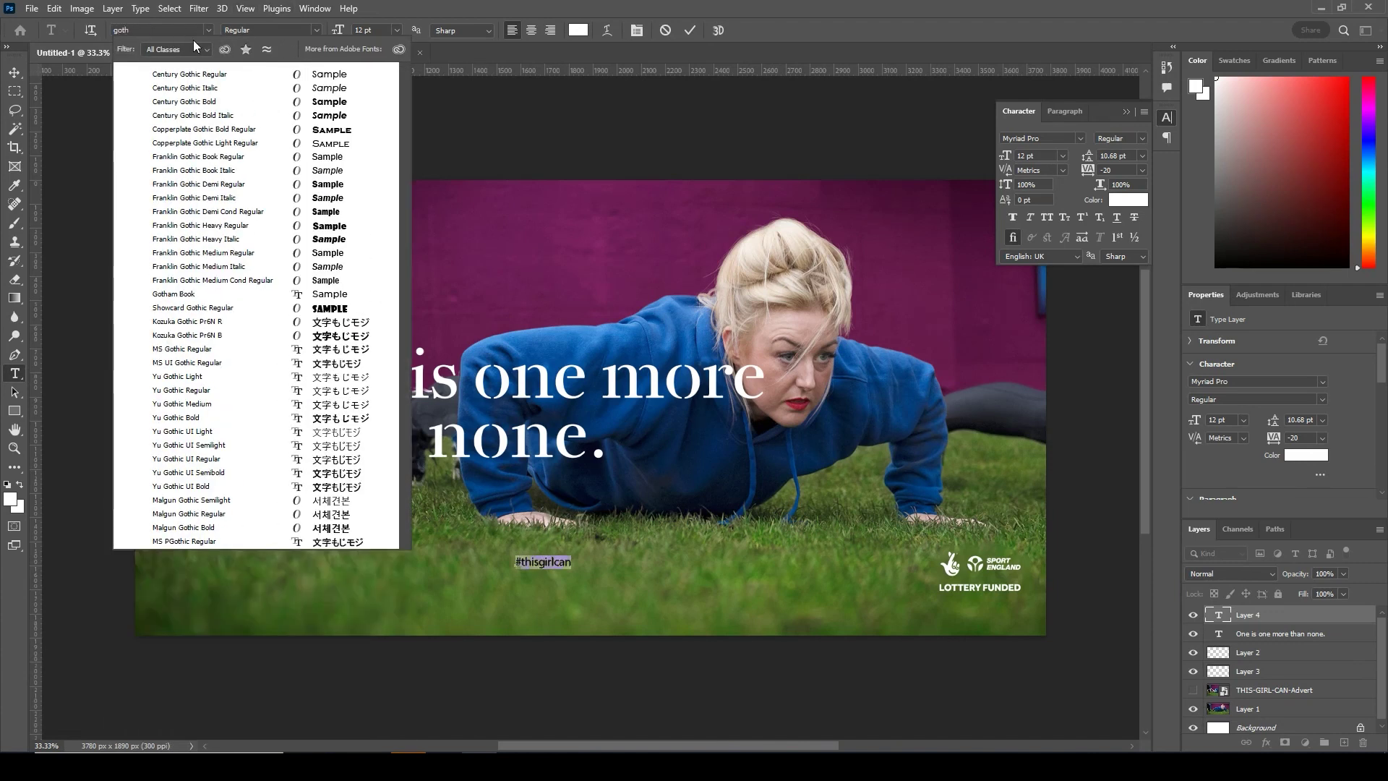
{"action": "left_click", "coordinate": [202, 297]}
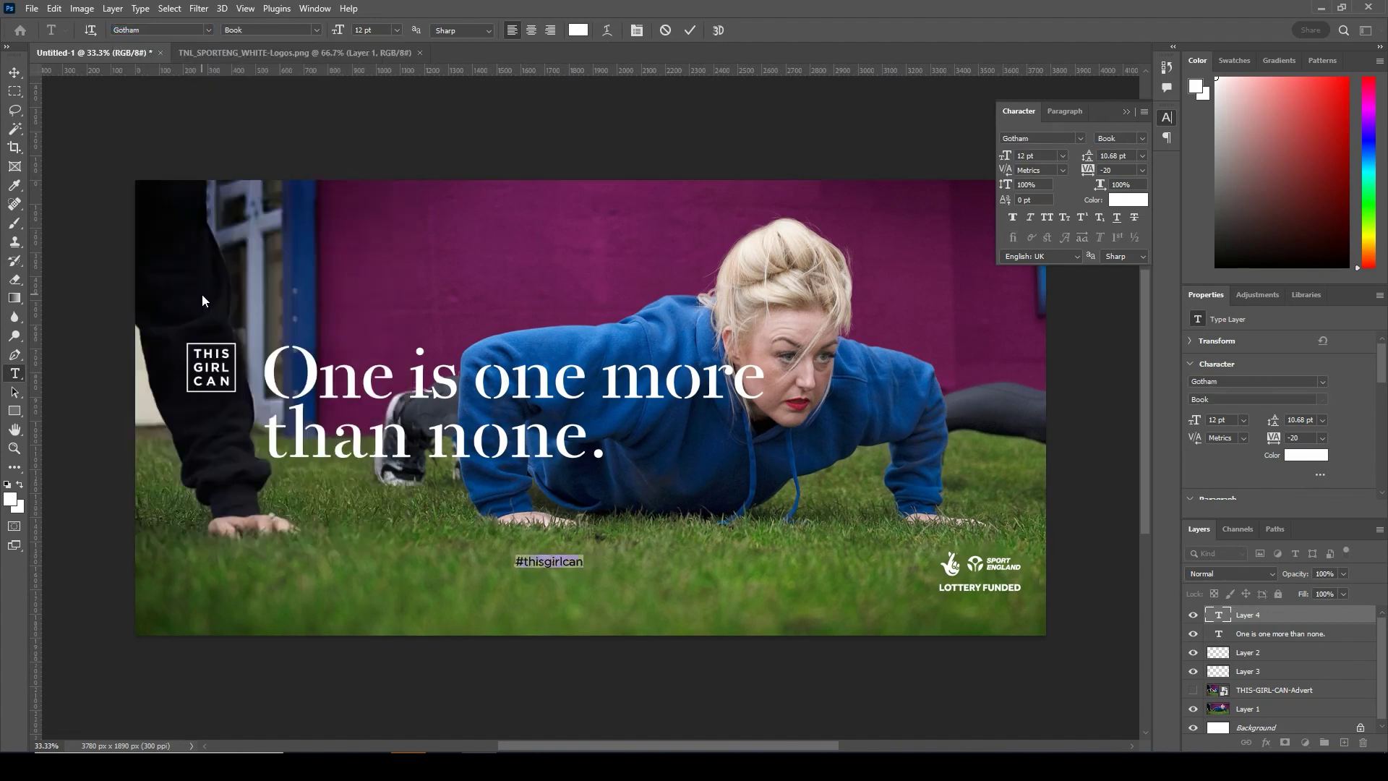
Move the #thisgirlcan text below the LOTTERY FUNDED logo near the image's lower corner.
{"action": "left_click", "coordinate": [15, 72]}
{"action": "left_click_drag", "start_coordinate": [525, 566], "coordinate": [971, 617]}
{"action": "left_click", "coordinate": [917, 597]}
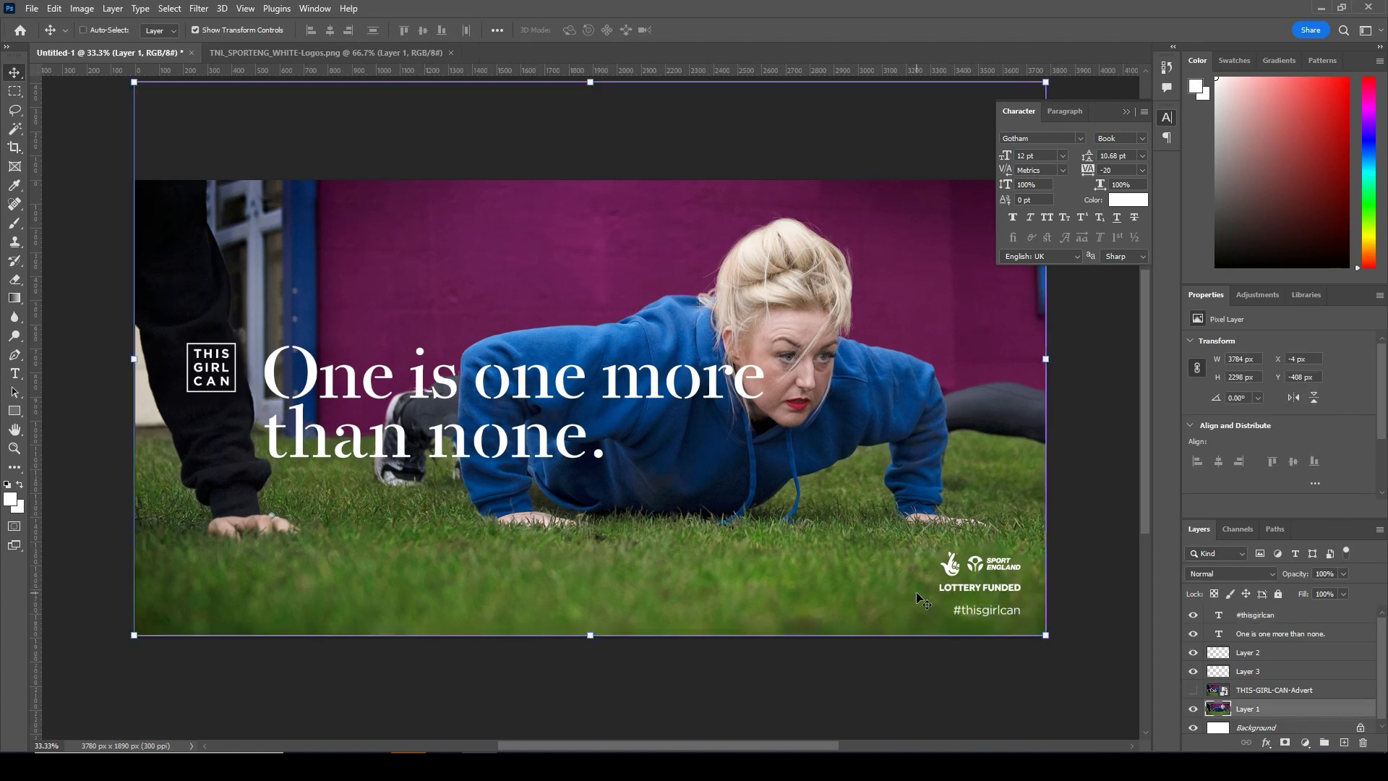
Show the THIS-GIRL-CAN-Advert reference layer and align the #thisgirlcan text exactly over the reference hashtag.
{"action": "key", "text": "ctrl+plus"}
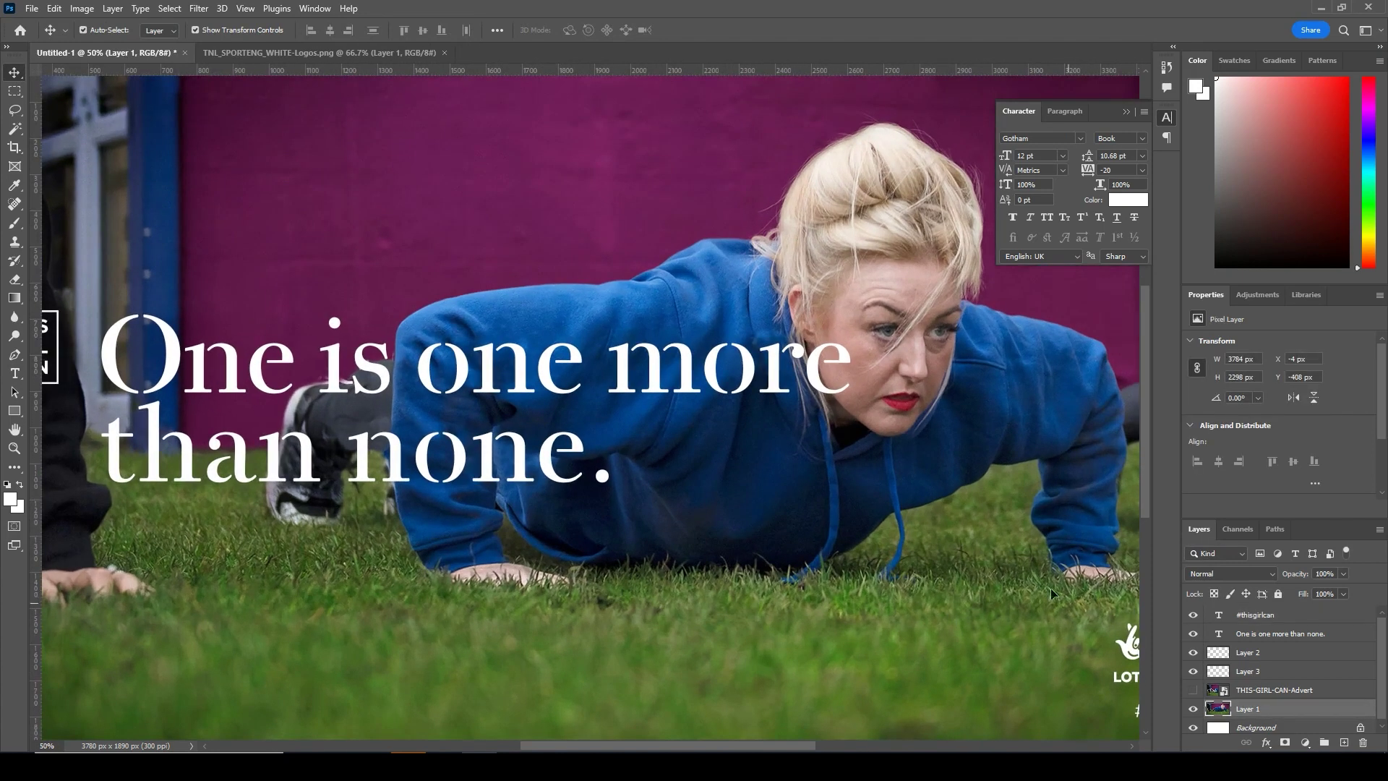
{"action": "scroll", "coordinate": [954, 586], "scroll_direction": "right", "scroll_amount": 10}
{"action": "scroll", "coordinate": [954, 585], "scroll_direction": "down", "scroll_amount": 3}
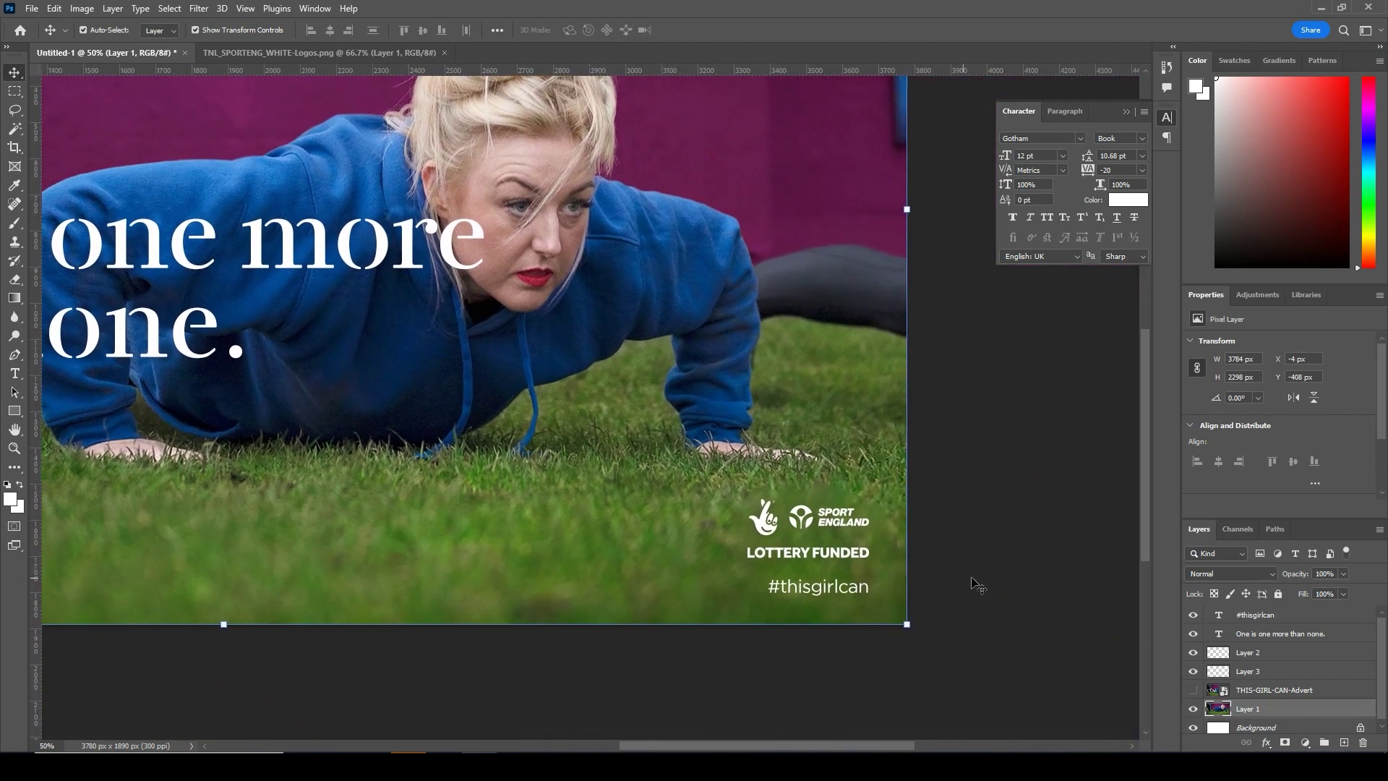
{"action": "left_click", "coordinate": [978, 585]}
{"action": "left_click", "coordinate": [1193, 690]}
{"action": "left_click_drag", "start_coordinate": [817, 594], "coordinate": [811, 590]}
{"action": "key", "text": "Right"}
{"action": "key", "text": "Left"}
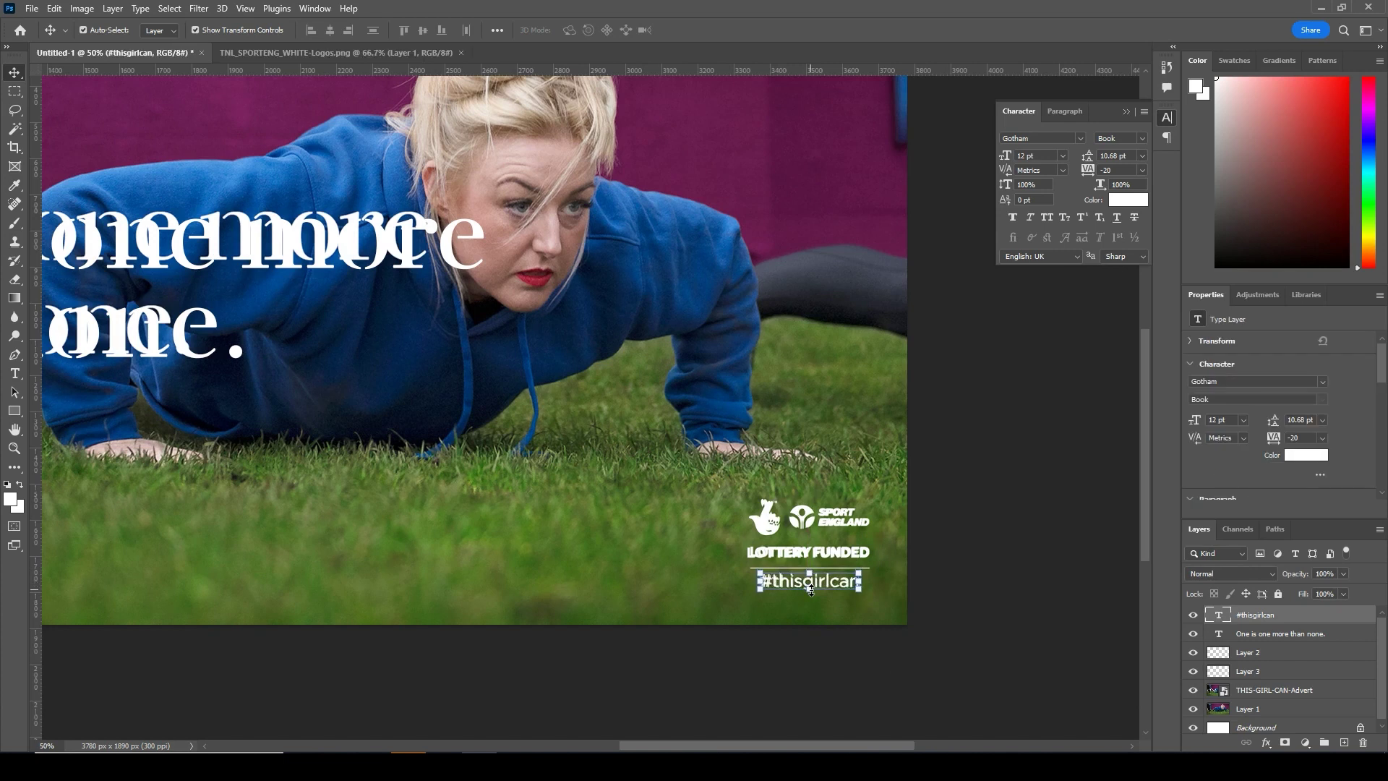
Toggle the hashtag off and on to compare it with the reference, then hide the reference advert and deselect the text.
{"action": "left_click", "coordinate": [1192, 615]}
{"action": "left_click", "coordinate": [1193, 614]}
{"action": "left_click", "coordinate": [1193, 690]}
{"action": "left_click", "coordinate": [1077, 582]}
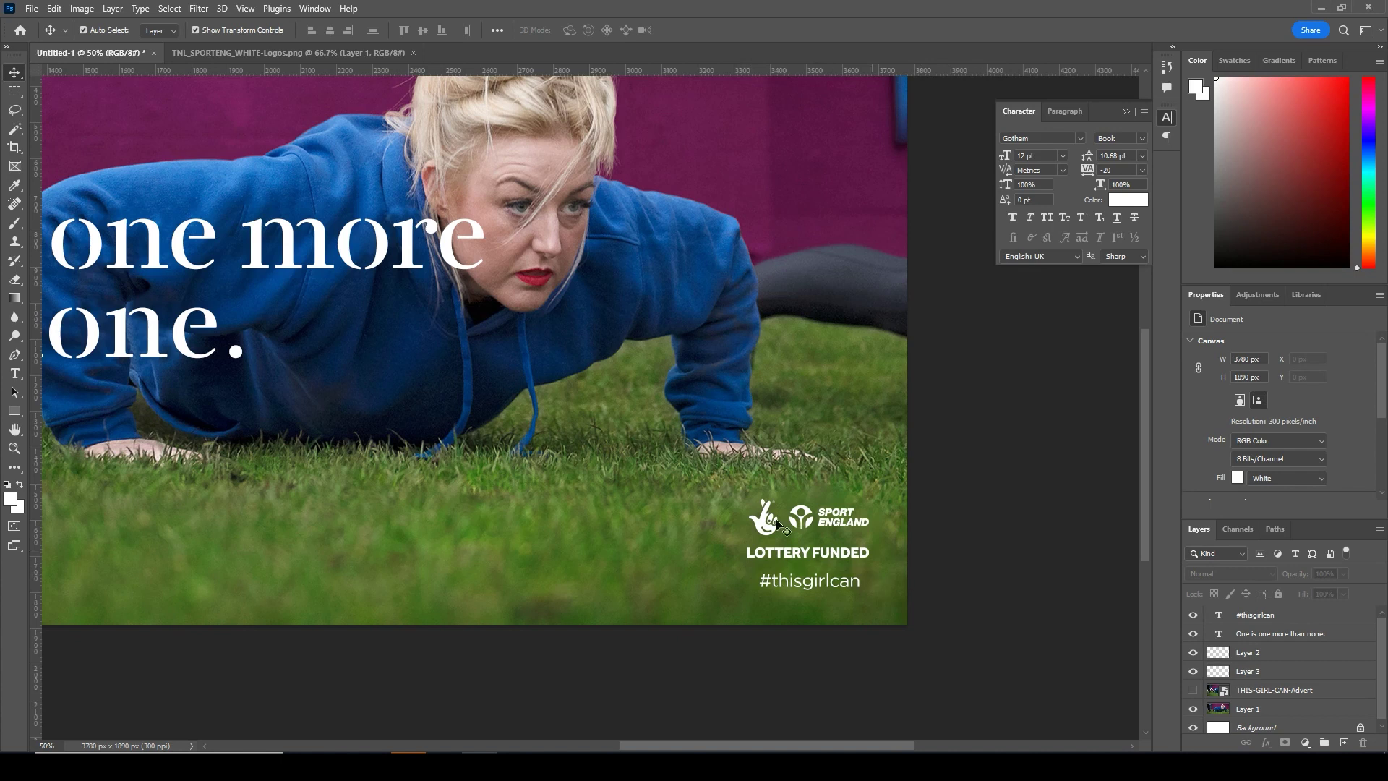
Draw a thin white line about 341 px wide and 7 px high on a new layer between LOTTERY FUNDED and the hashtag.
{"action": "left_click", "coordinate": [15, 92]}
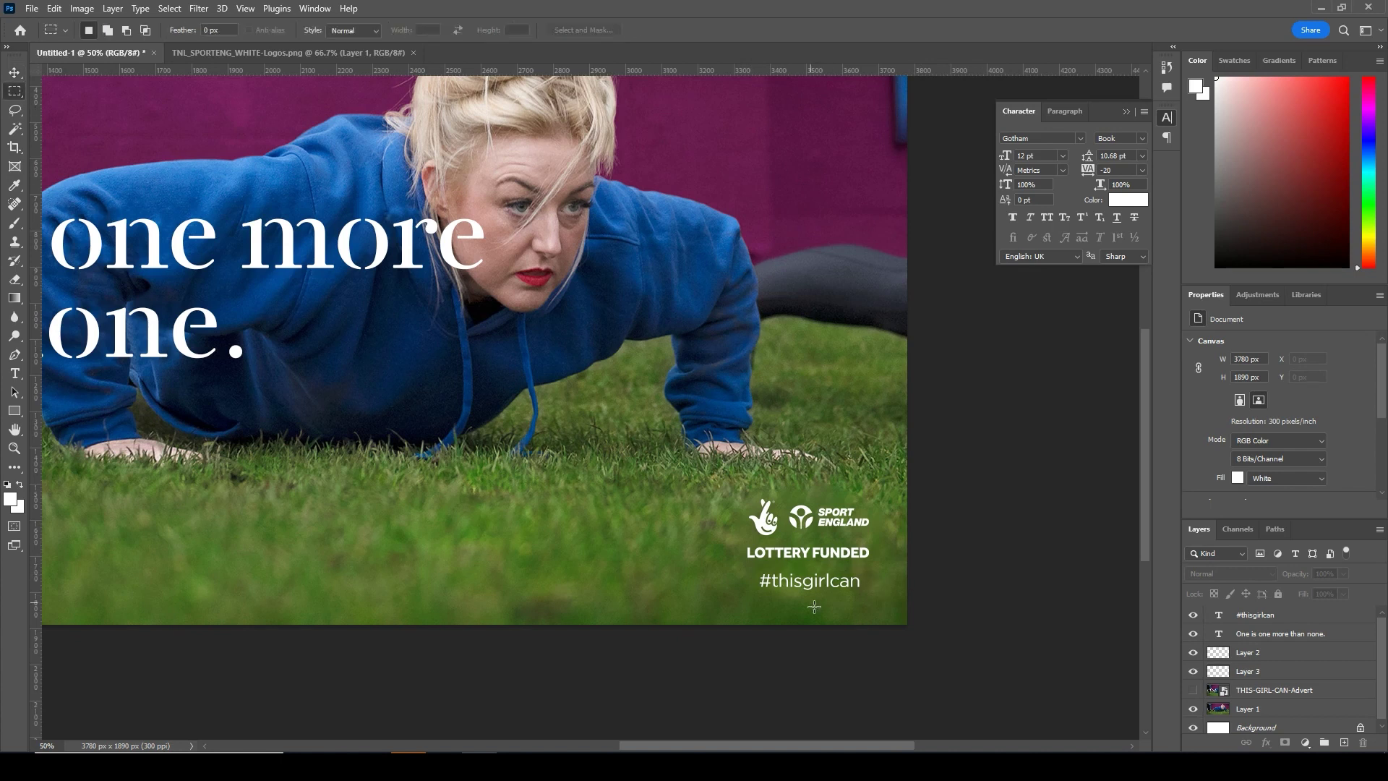
{"action": "left_click_drag", "start_coordinate": [747, 564], "coordinate": [872, 566]}
{"action": "left_click", "coordinate": [1344, 744]}
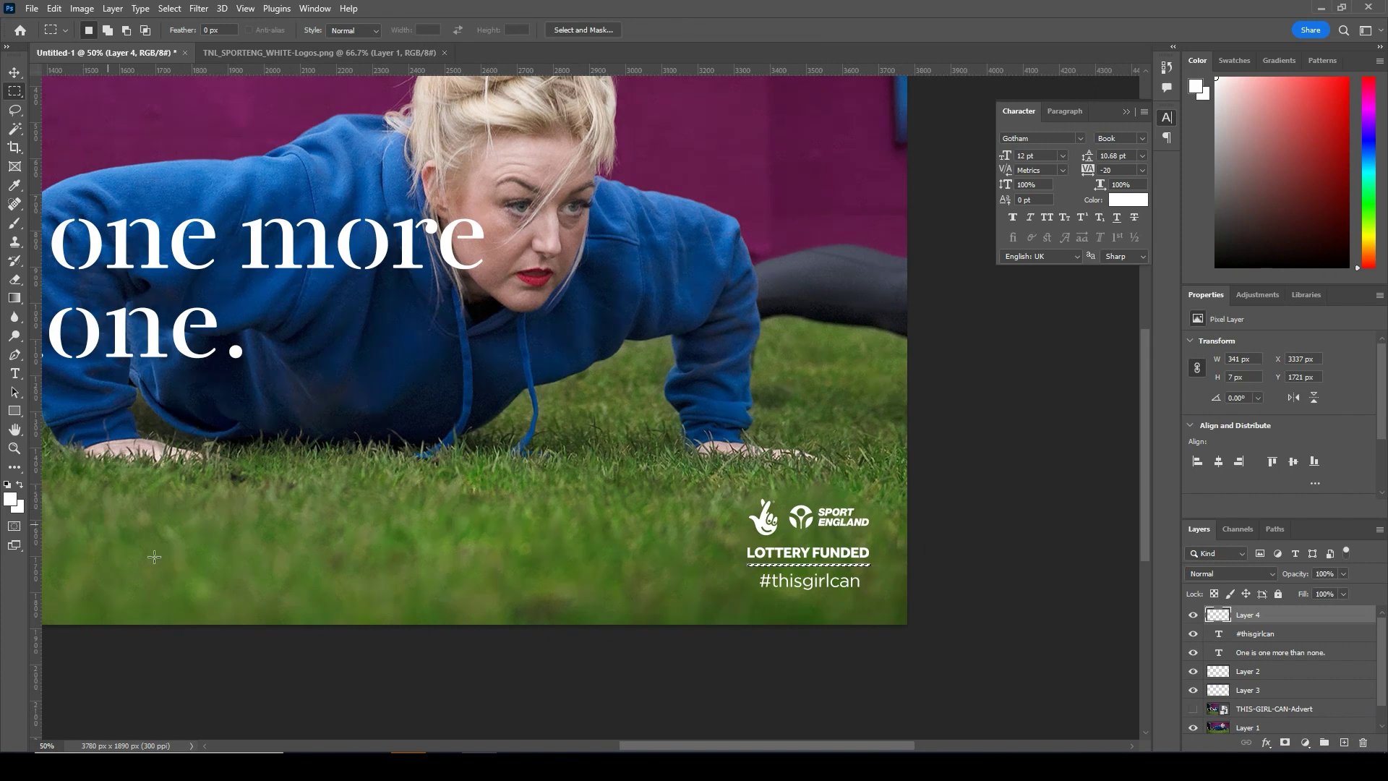
{"action": "key", "text": "alt+BackSpace"}
{"action": "key", "text": "ctrl+d"}
{"action": "key", "text": "ctrl+0"}
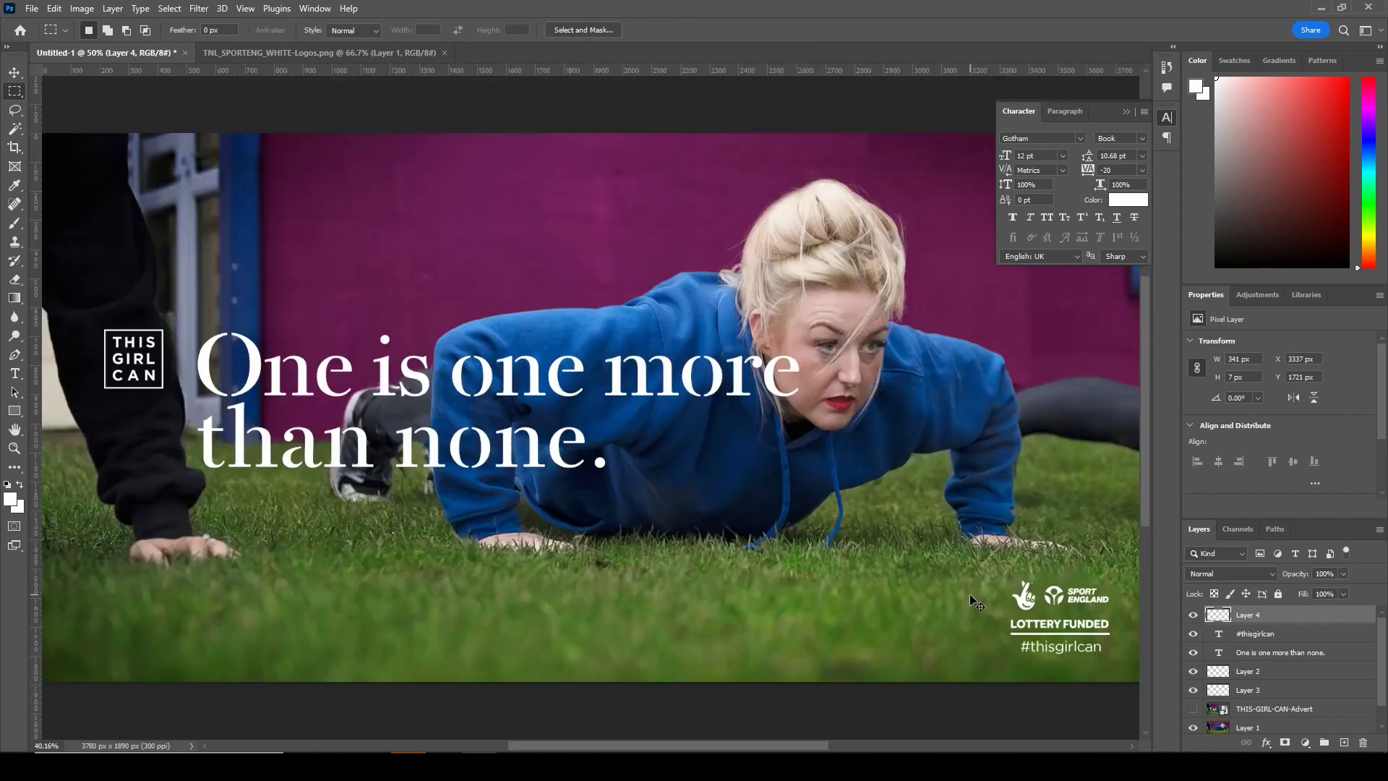